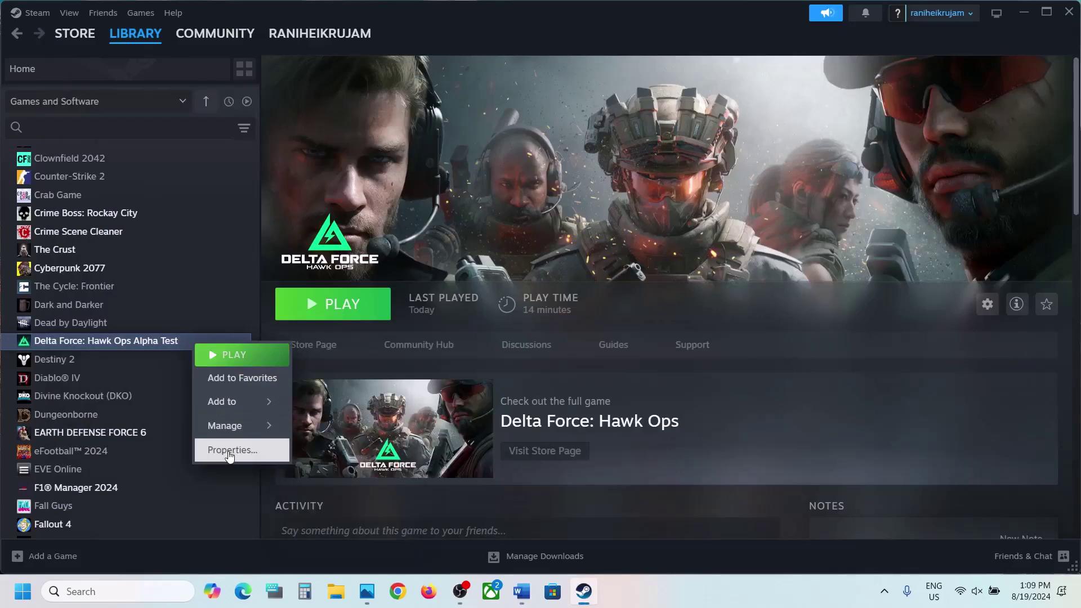
Set the launch options of Delta Force: Hawk Ops Alpha Test to -dx11 in its properties
{"action": "left_click", "coordinate": [231, 449]}
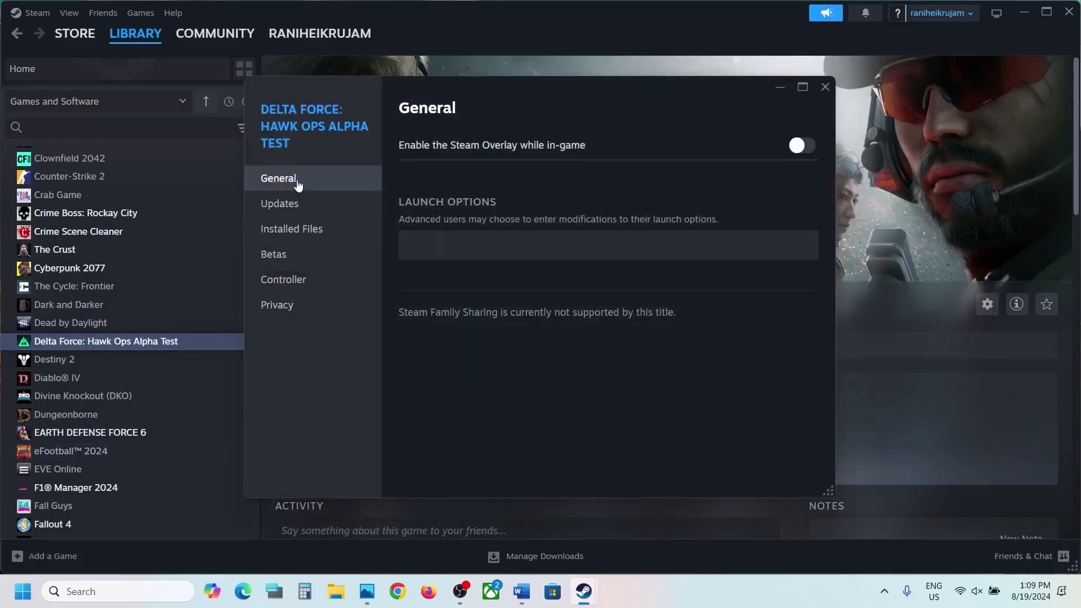
{"action": "left_click", "coordinate": [425, 242]}
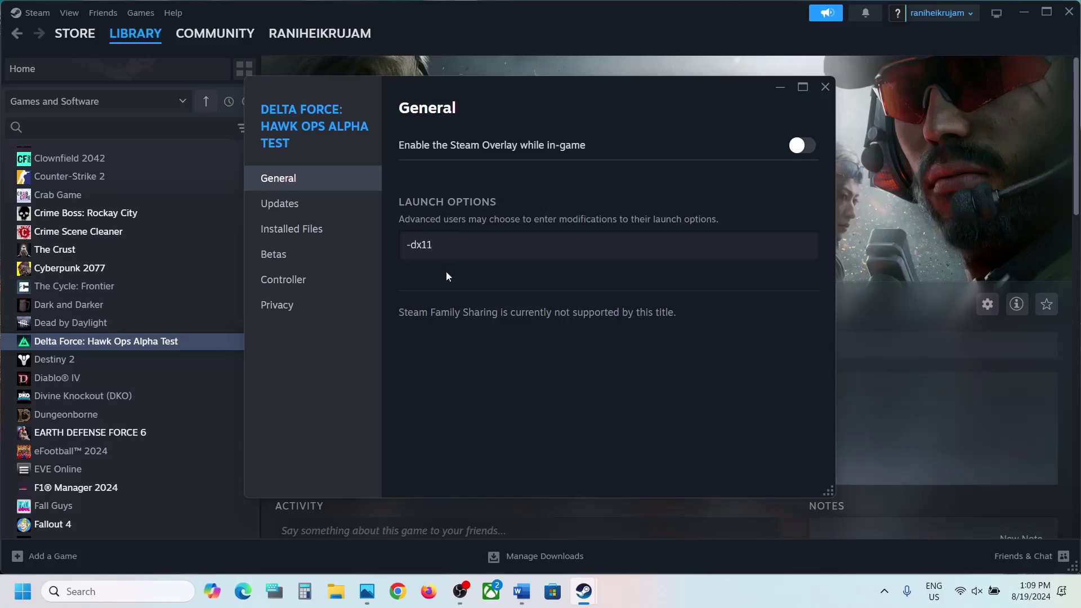
{"action": "left_click", "coordinate": [829, 89]}
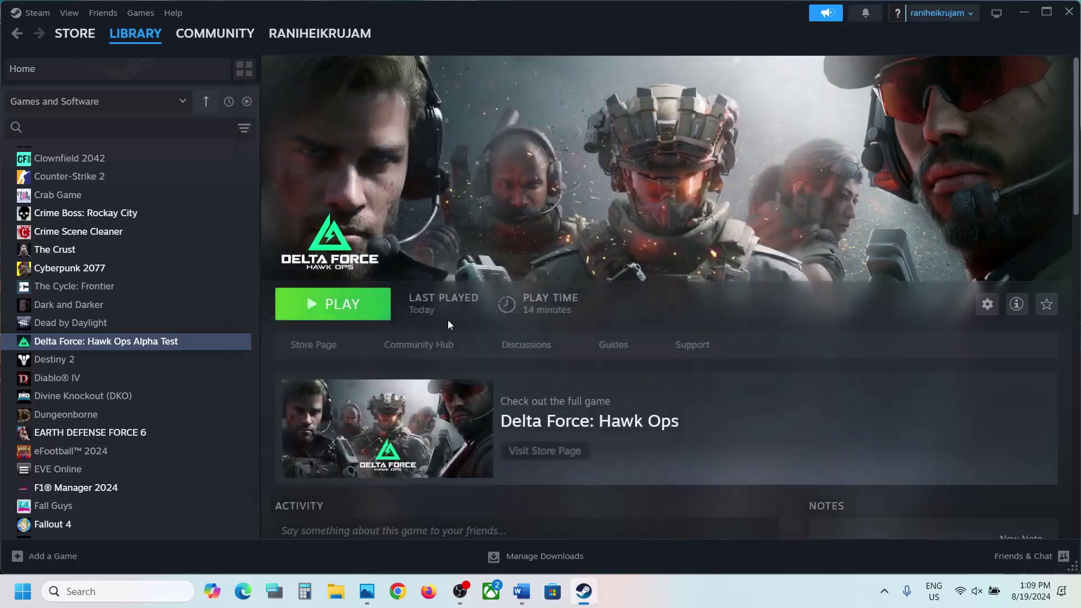
Try -dx12 as the launch option of Delta Force: Hawk Ops Alpha Test, and clear the launch options again
{"action": "right_click", "coordinate": [165, 352]}
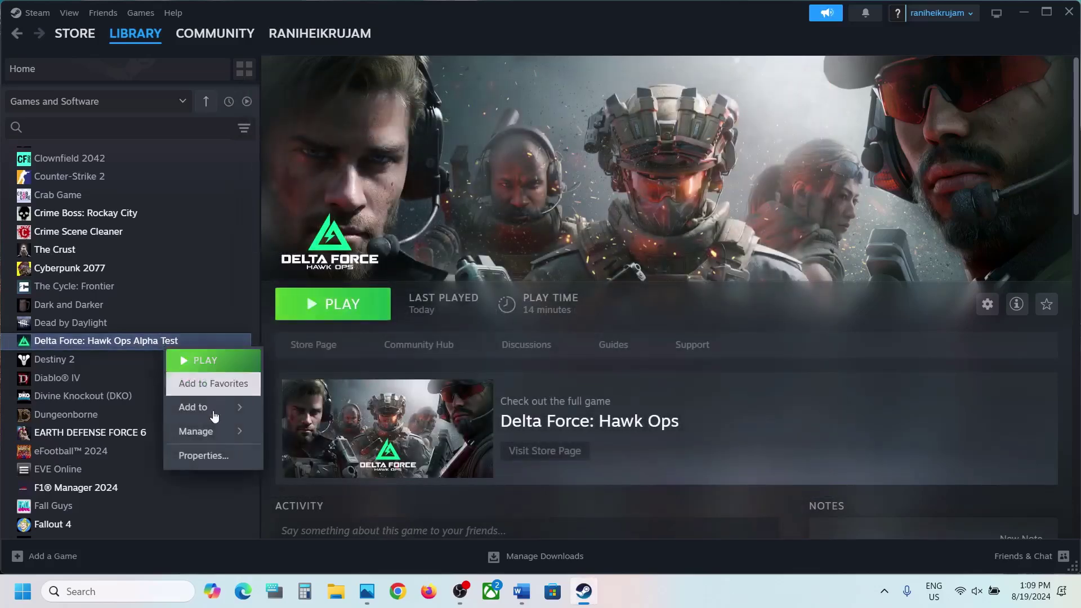
{"action": "left_click", "coordinate": [203, 454]}
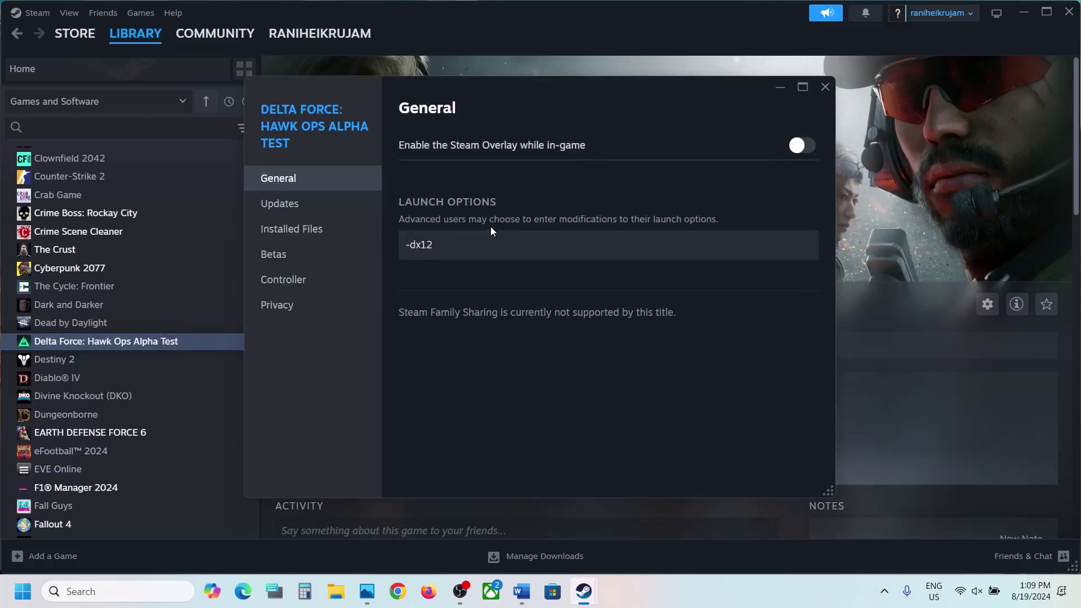
{"action": "left_click_drag", "start_coordinate": [499, 240], "coordinate": [383, 256]}
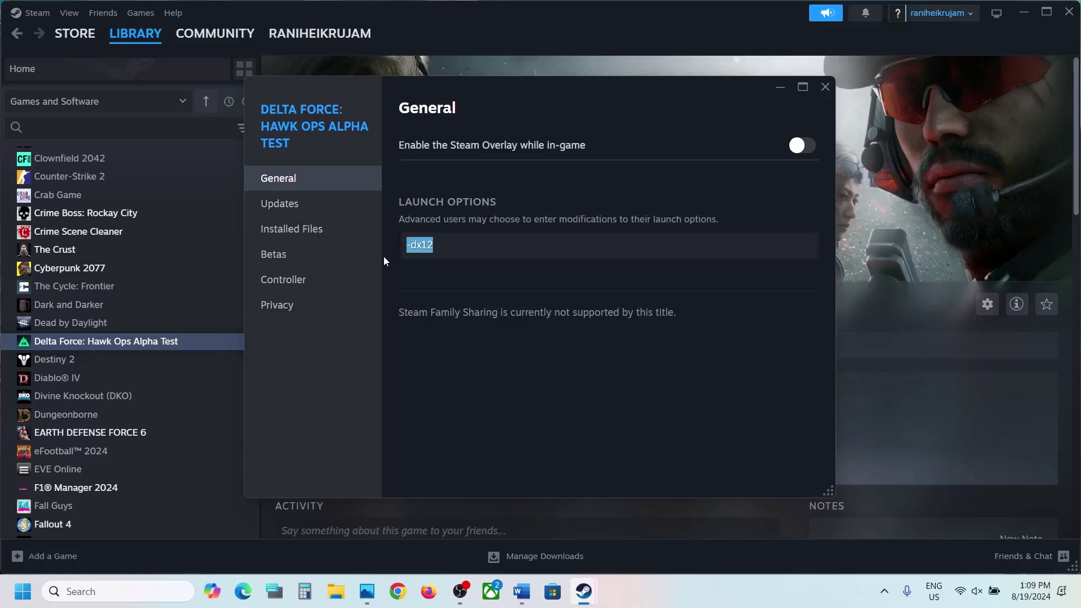
{"action": "key", "text": "BackSpace"}
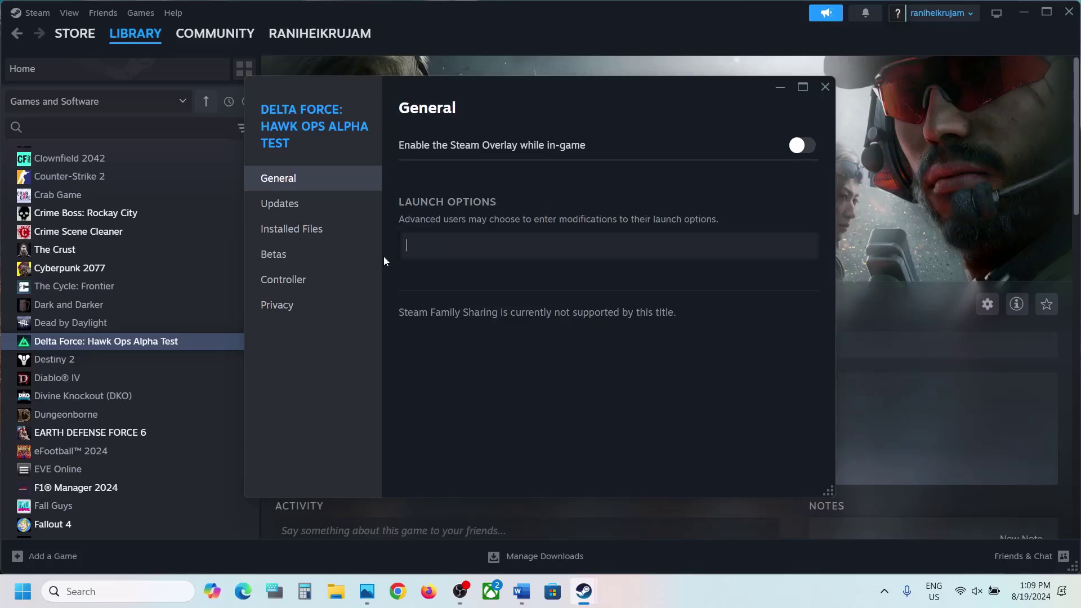
{"action": "left_click", "coordinate": [825, 88]}
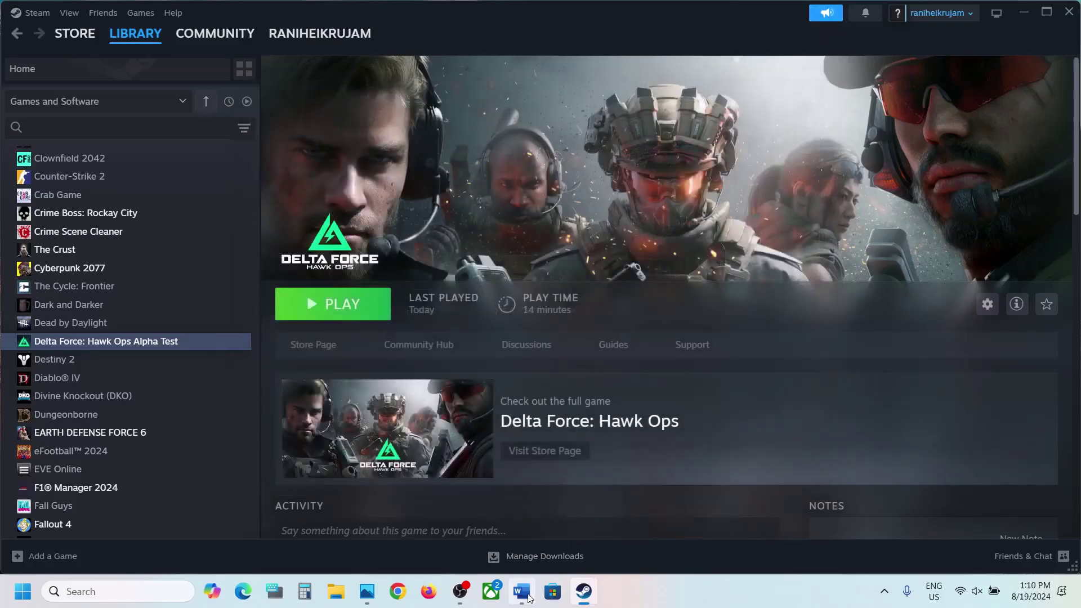
Switch to the Word document and read Step 3 about allowing the game exe in the antivirus, controlled folder access and firewall
{"action": "left_click", "coordinate": [522, 591]}
{"action": "scroll", "coordinate": [398, 310], "scroll_direction": "down", "scroll_amount": 3}
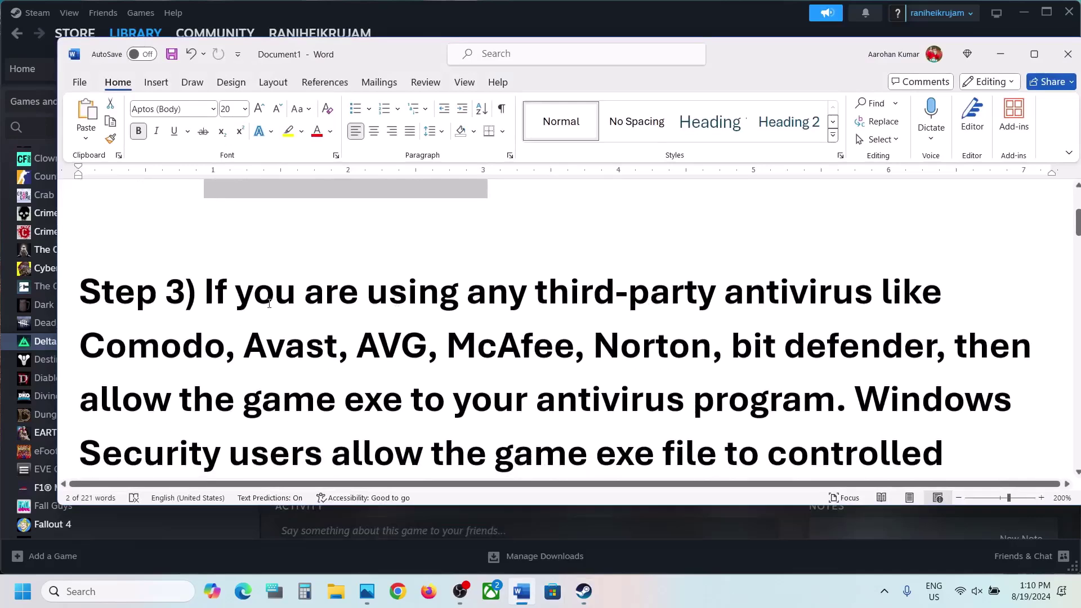
{"action": "left_click_drag", "start_coordinate": [210, 290], "coordinate": [465, 349]}
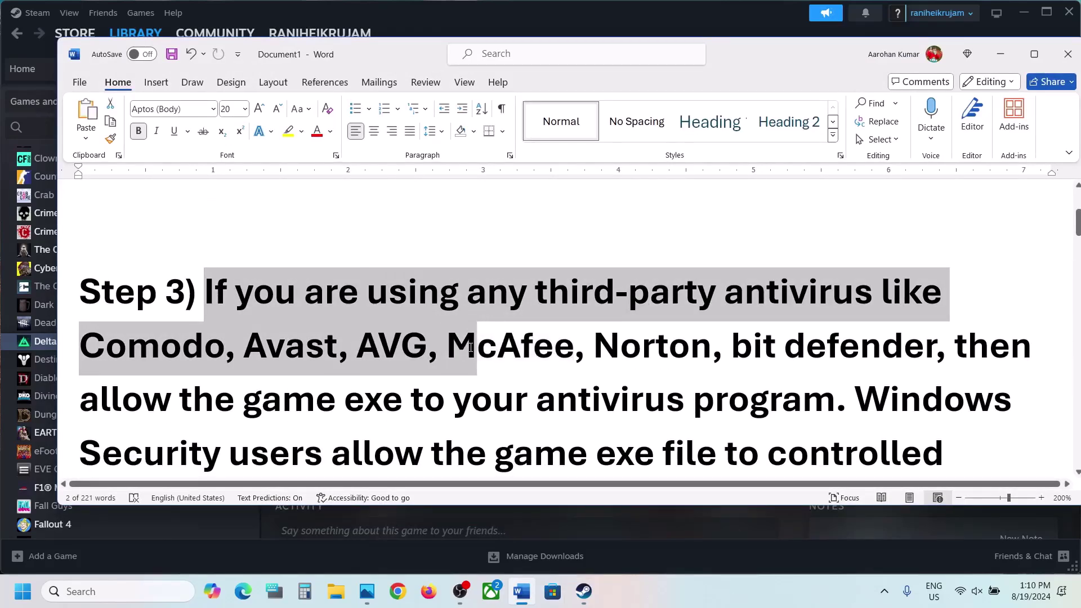
{"action": "left_click_drag", "start_coordinate": [494, 348], "coordinate": [661, 342]}
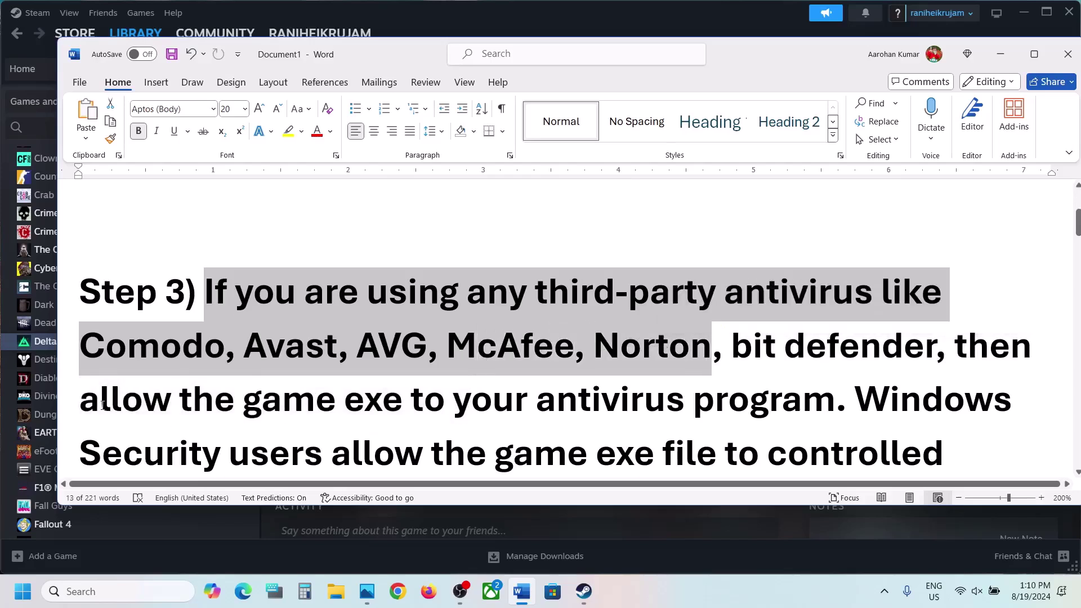
{"action": "left_click_drag", "start_coordinate": [103, 405], "coordinate": [834, 401]}
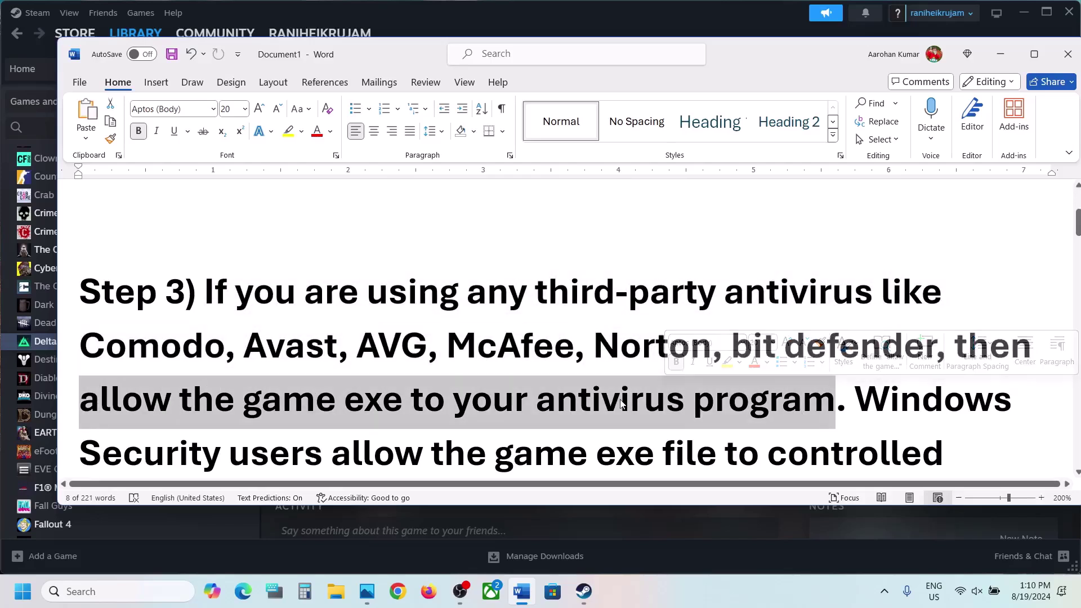
{"action": "scroll", "coordinate": [621, 403], "scroll_direction": "down", "scroll_amount": 1}
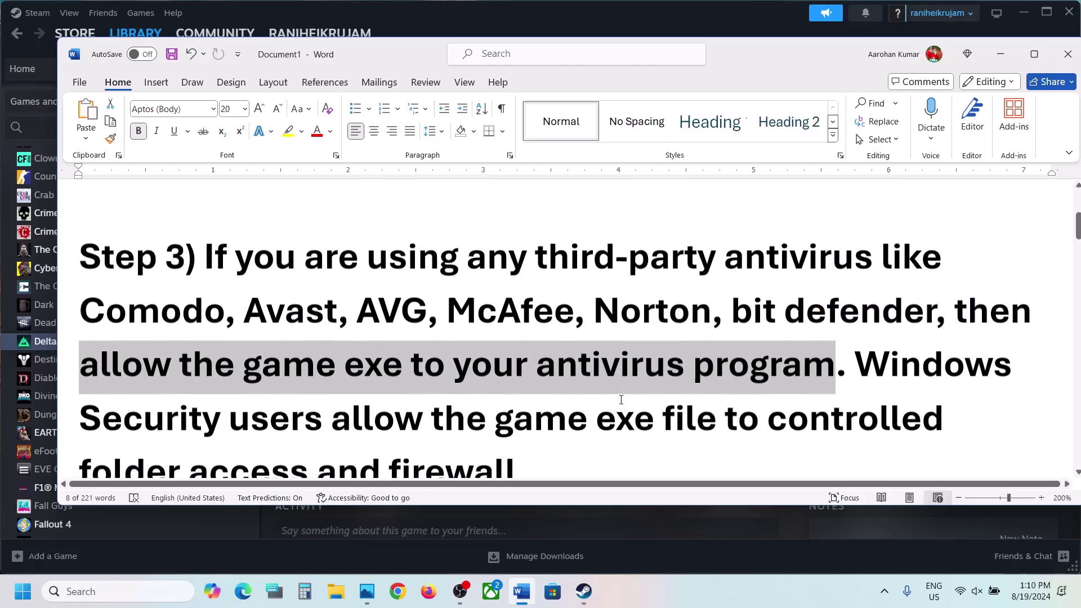
{"action": "left_click", "coordinate": [1001, 56]}
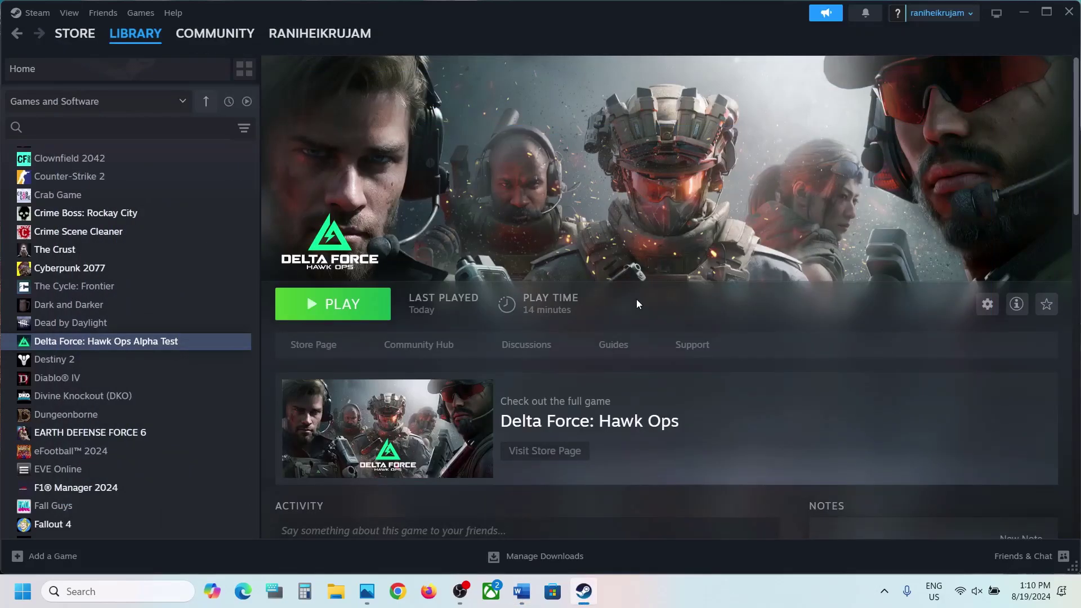
Switch to Windows Settings and open the Windows Security page for allowing an app through Controlled folder access
{"action": "key", "text": "super+i"}
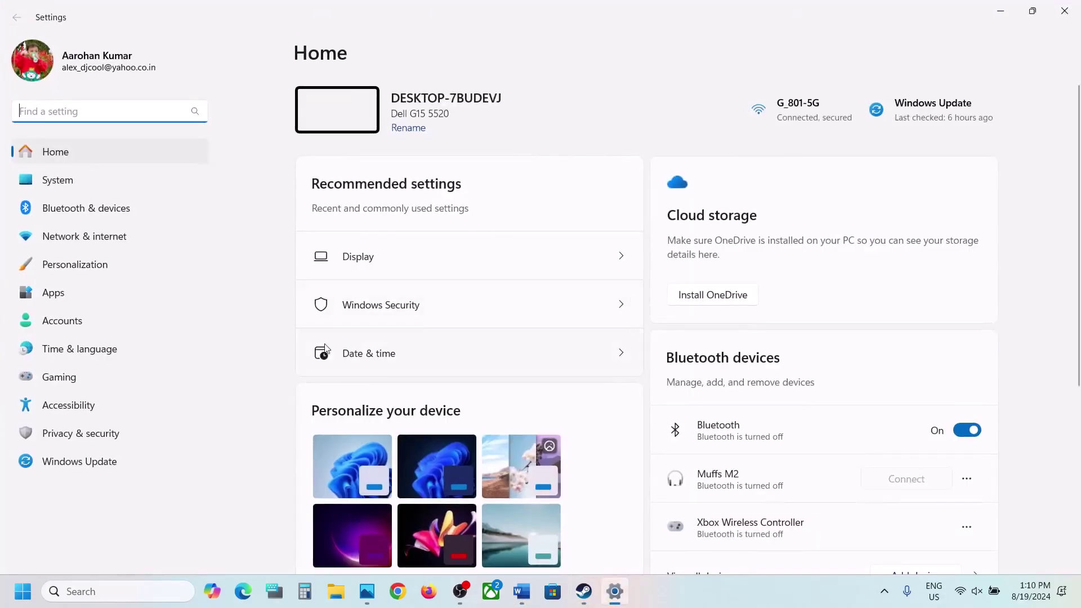
{"action": "left_click", "coordinate": [103, 431]}
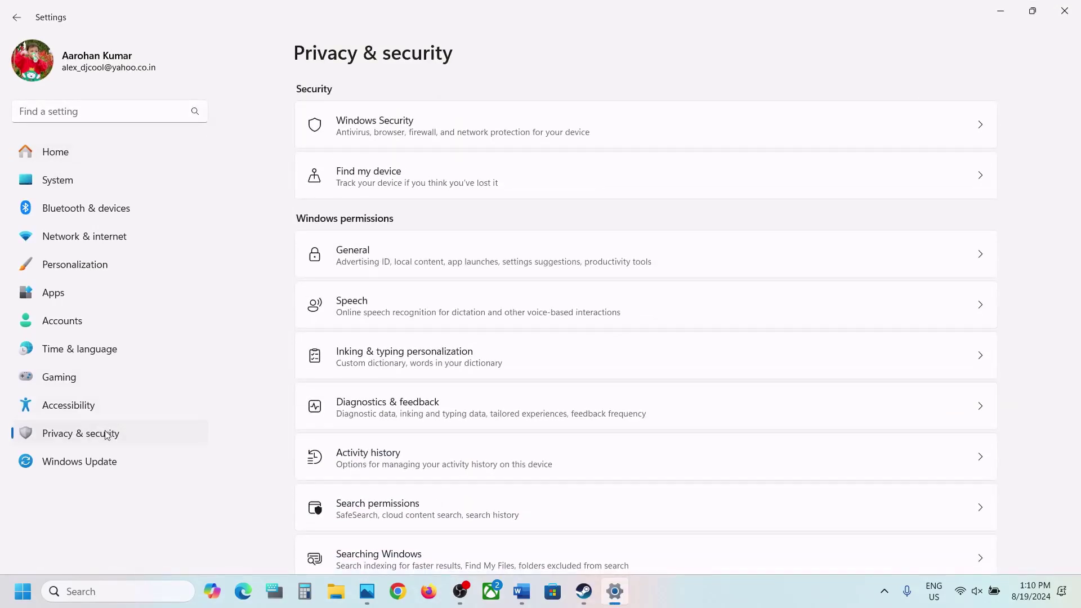
{"action": "left_click", "coordinate": [397, 141]}
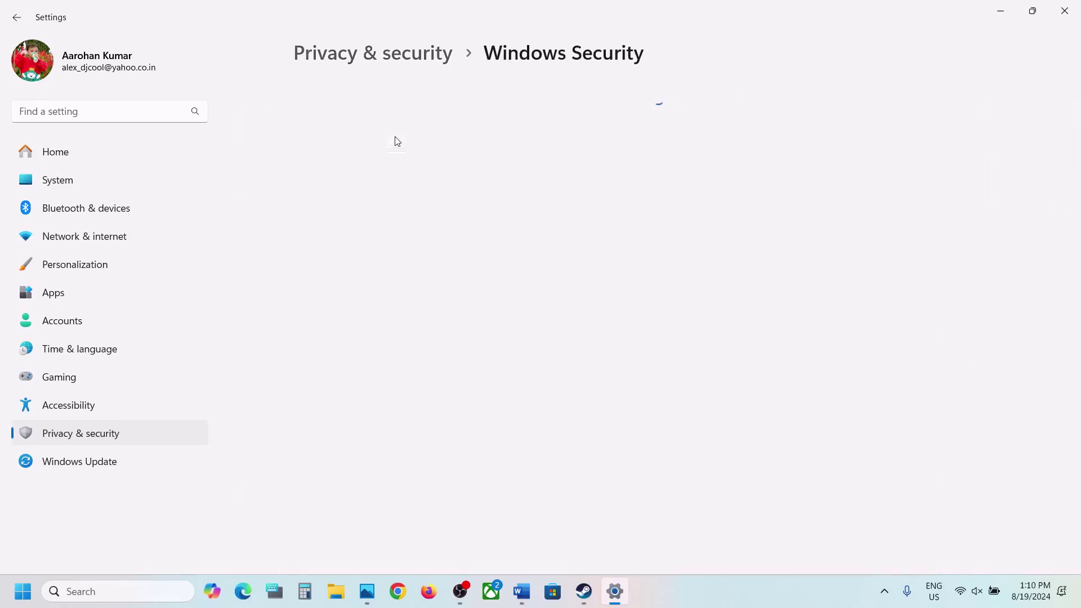
{"action": "left_click", "coordinate": [390, 210]}
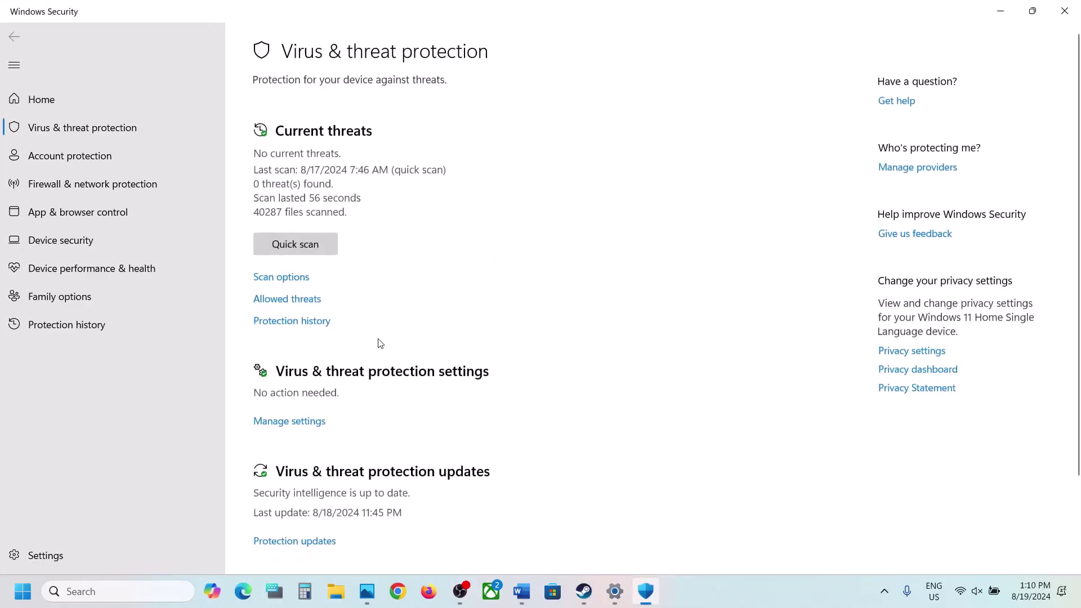
{"action": "scroll", "coordinate": [378, 343], "scroll_direction": "down", "scroll_amount": 3}
{"action": "left_click", "coordinate": [335, 522]}
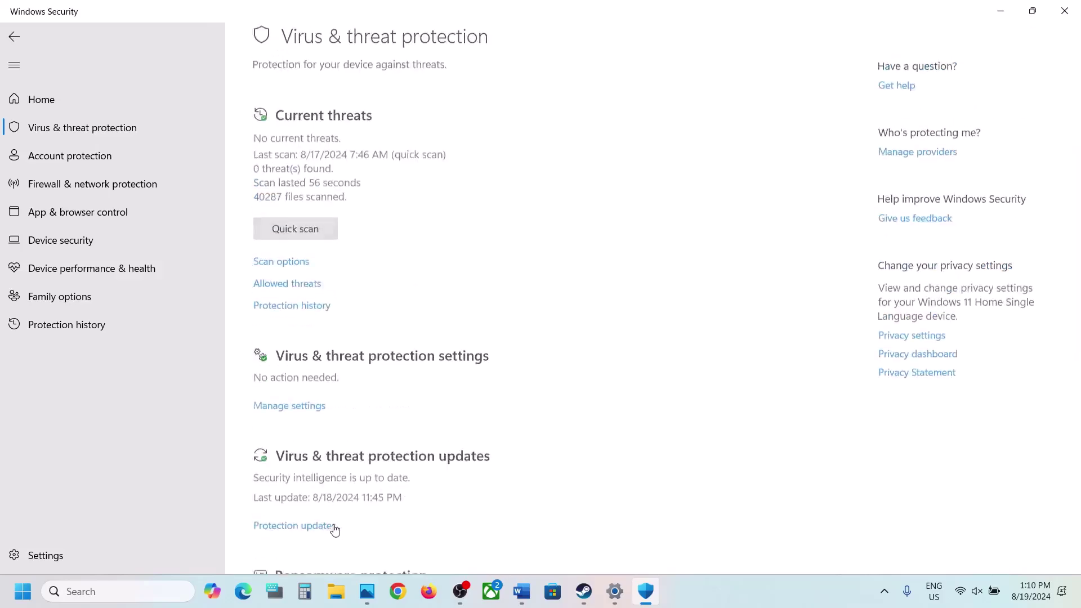
{"action": "left_click", "coordinate": [367, 288]}
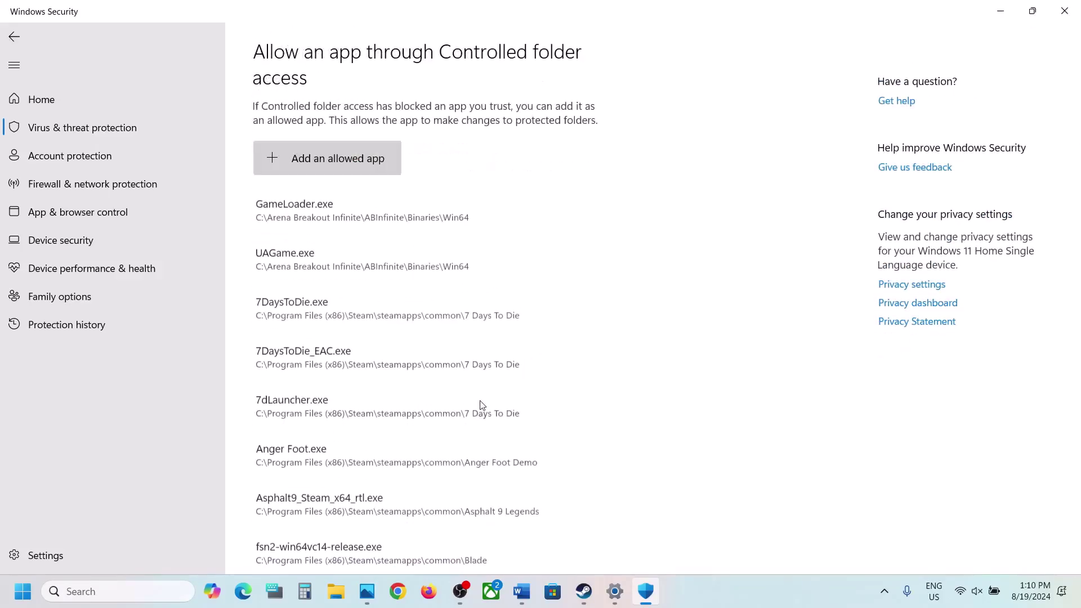
Start adding an allowed app by browsing all apps, and open Program Files (x86) on the C: drive
{"action": "left_click", "coordinate": [305, 179]}
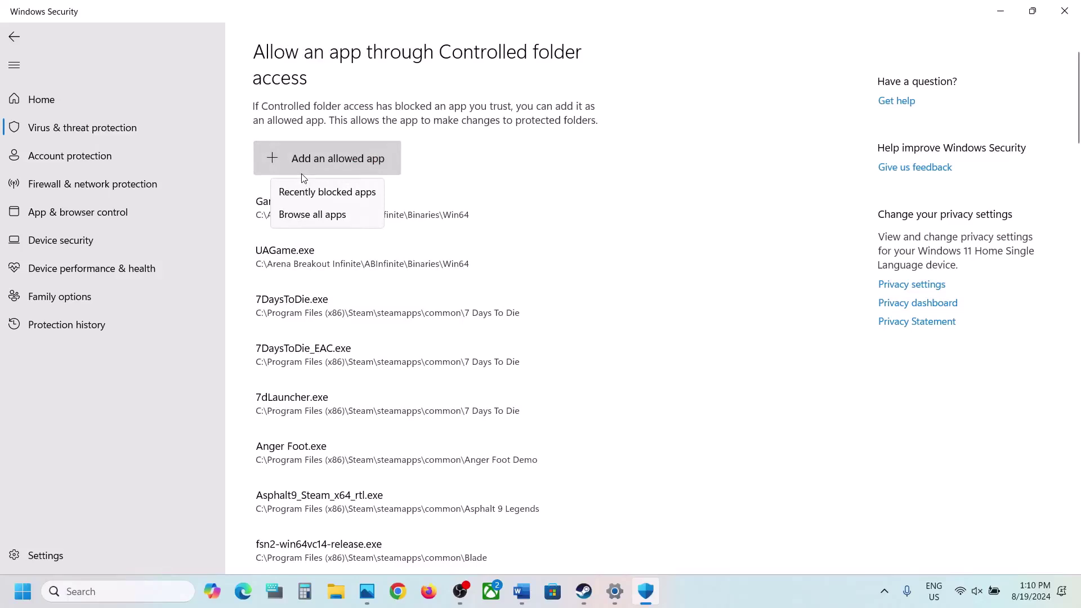
{"action": "left_click", "coordinate": [314, 213]}
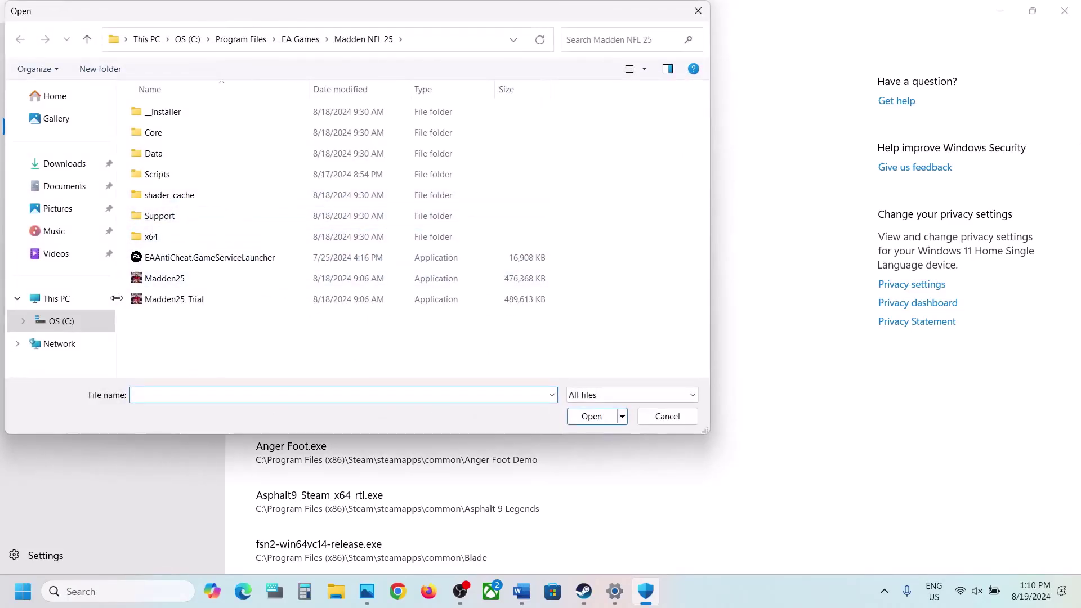
{"action": "left_click", "coordinate": [89, 300]}
{"action": "double_click", "coordinate": [223, 141]}
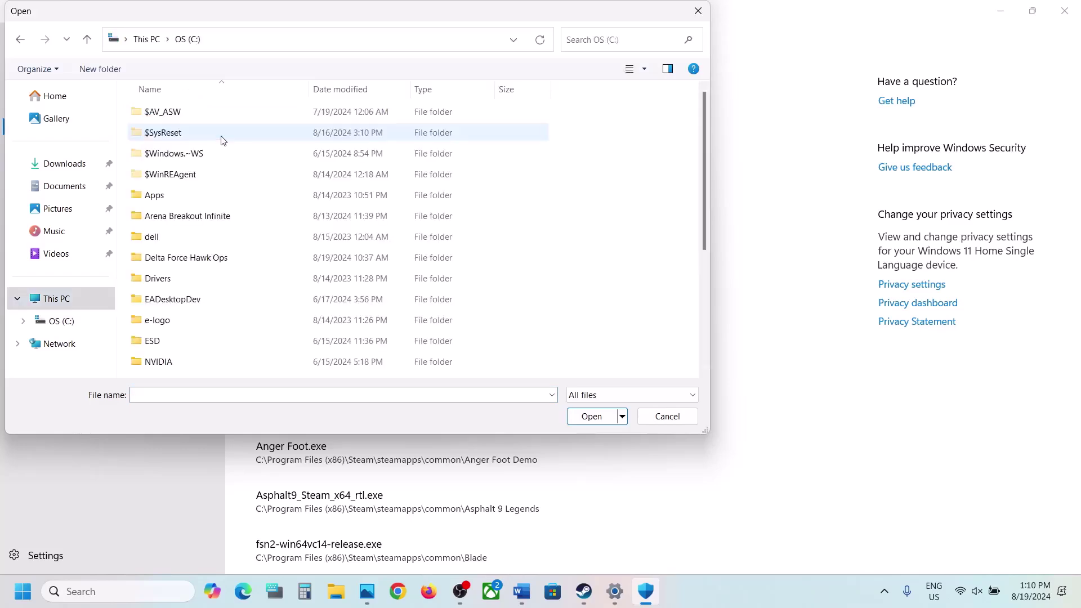
{"action": "scroll", "coordinate": [219, 139], "scroll_direction": "down", "scroll_amount": 3}
{"action": "left_click", "coordinate": [196, 224]}
{"action": "double_click", "coordinate": [196, 223]}
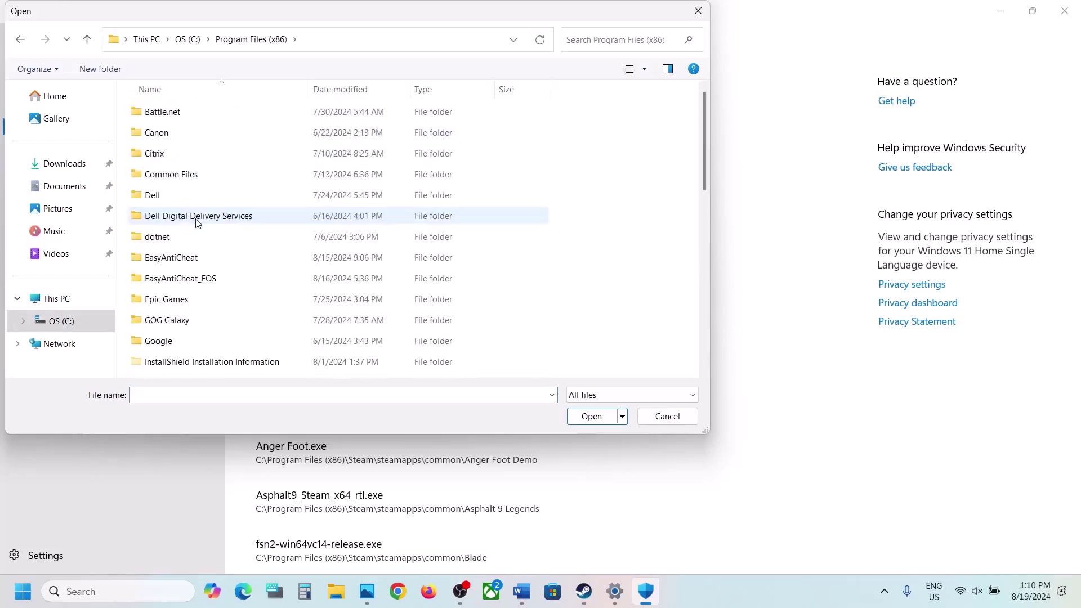
Browse to the Steam\steamapps\common folder inside Program Files (x86)
{"action": "scroll", "coordinate": [196, 223], "scroll_direction": "down", "scroll_amount": 6}
{"action": "left_click", "coordinate": [177, 166]}
{"action": "double_click", "coordinate": [176, 166]}
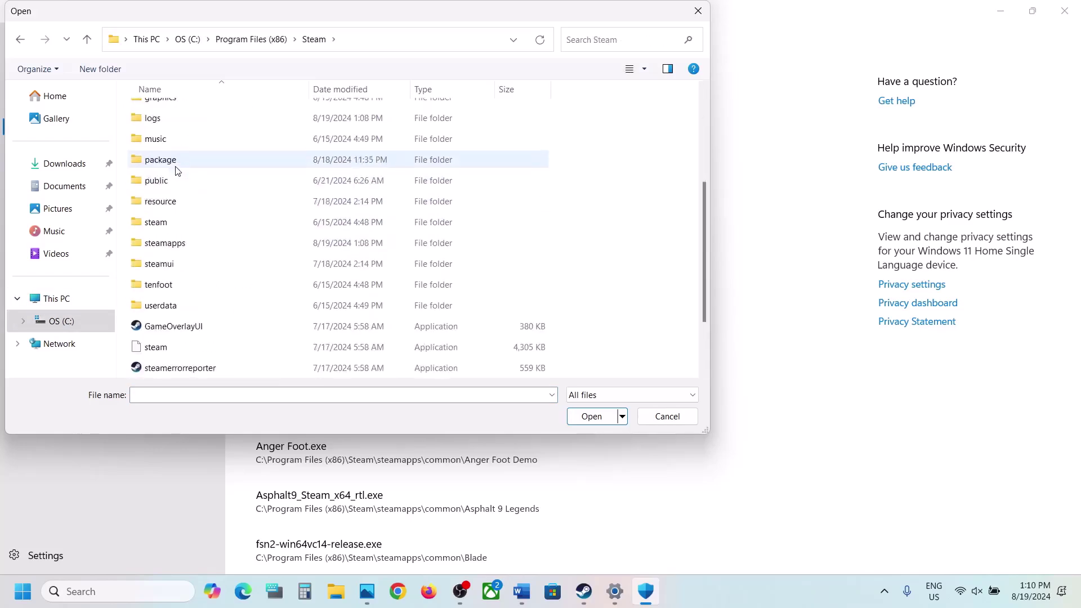
{"action": "scroll", "coordinate": [169, 169], "scroll_direction": "down", "scroll_amount": 3}
{"action": "left_click", "coordinate": [172, 178]}
{"action": "double_click", "coordinate": [169, 179]}
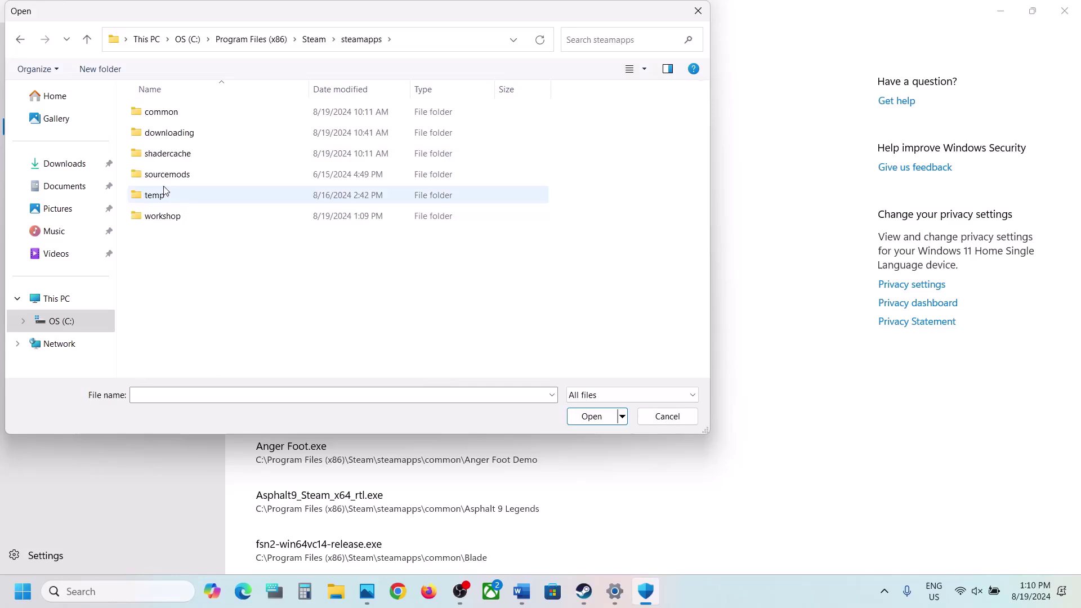
{"action": "double_click", "coordinate": [172, 114]}
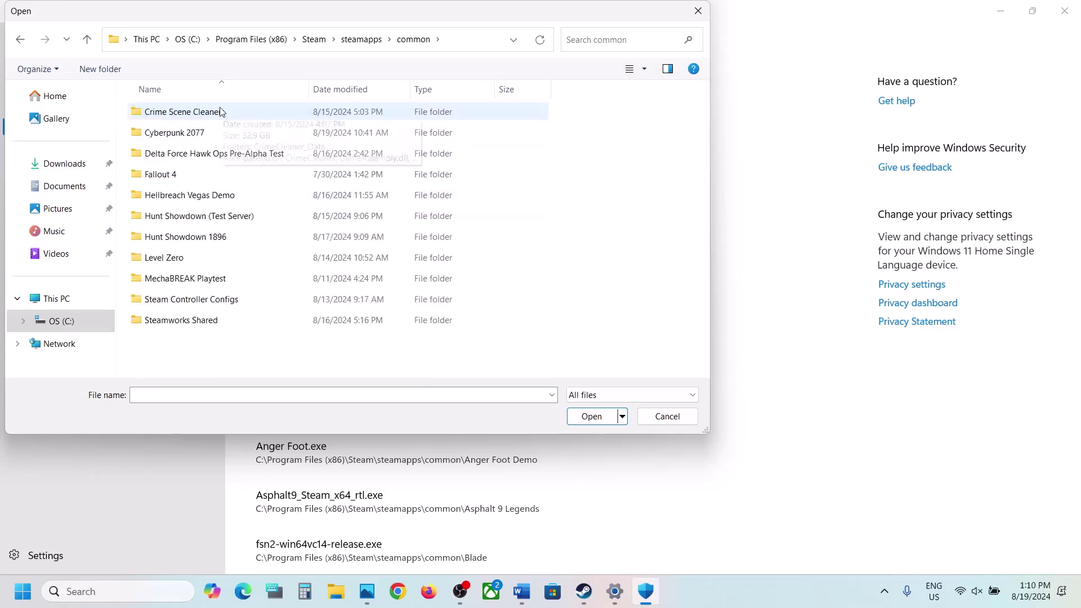
Add DeltaForceClient from the Game folder of Delta Force Hawk Ops Pre-Alpha Test as an allowed app
{"action": "double_click", "coordinate": [209, 154]}
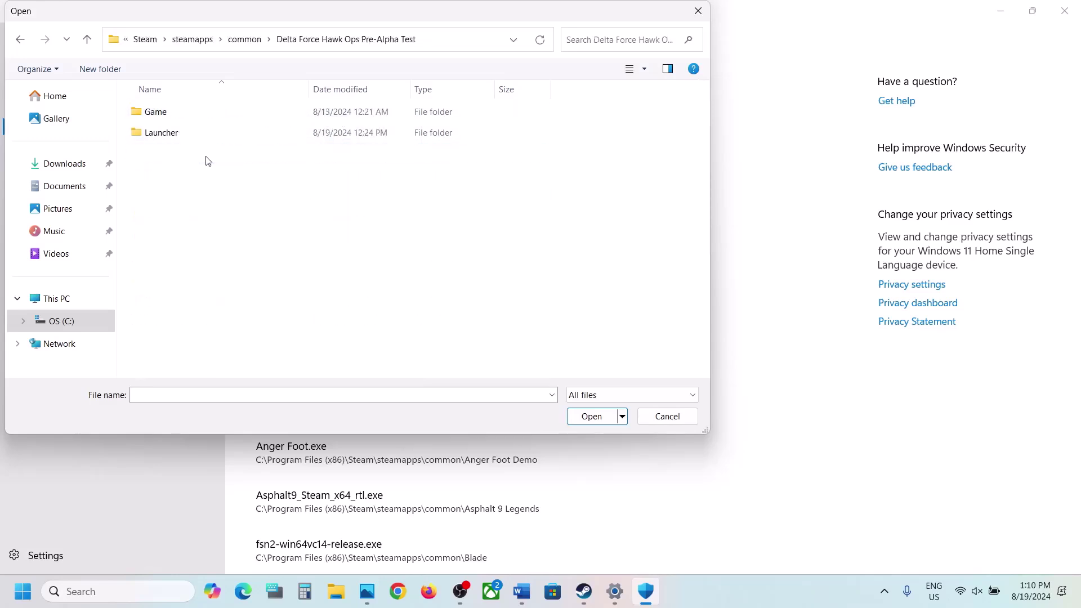
{"action": "double_click", "coordinate": [166, 122]}
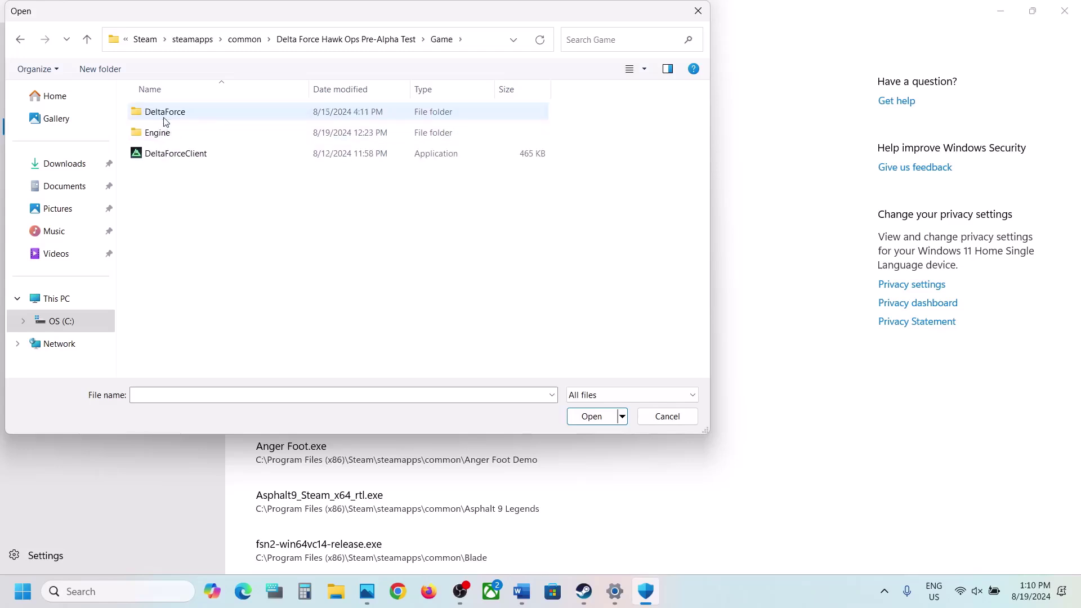
{"action": "left_click", "coordinate": [175, 154]}
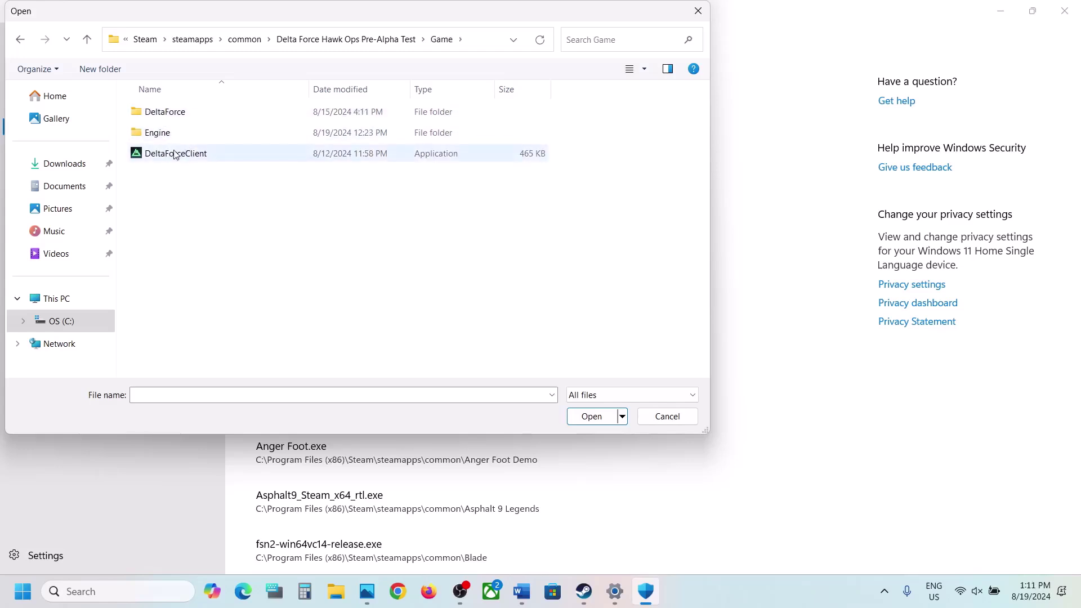
{"action": "left_click", "coordinate": [595, 417]}
Add DeltaForceClient-Win64-Shipping from the game's DeltaForce\Binaries\Win64 folder as an allowed app for Controlled folder access
{"action": "left_click", "coordinate": [328, 167]}
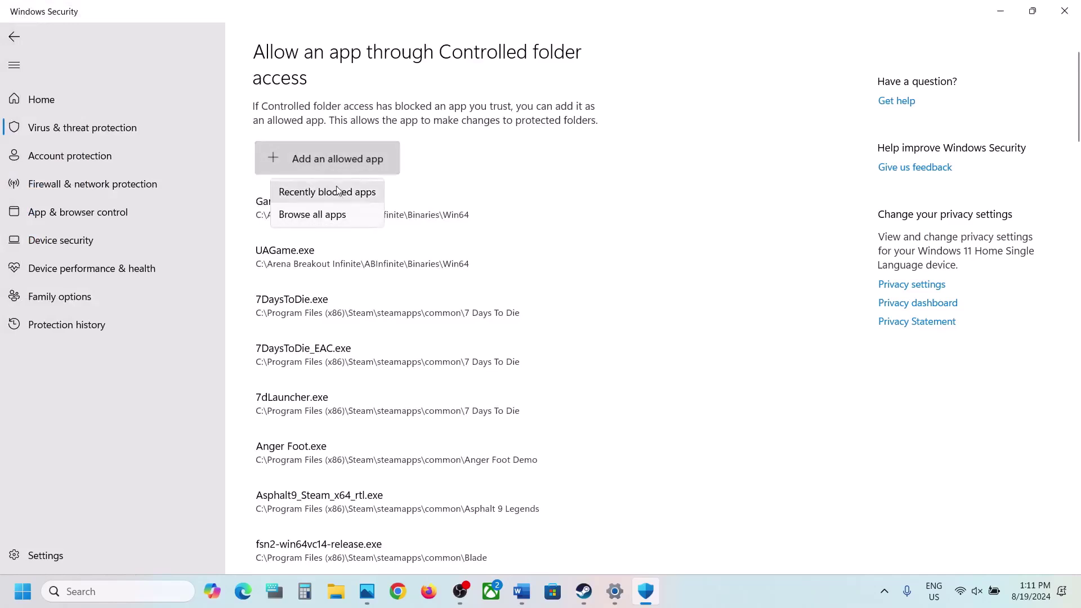
{"action": "left_click", "coordinate": [336, 211]}
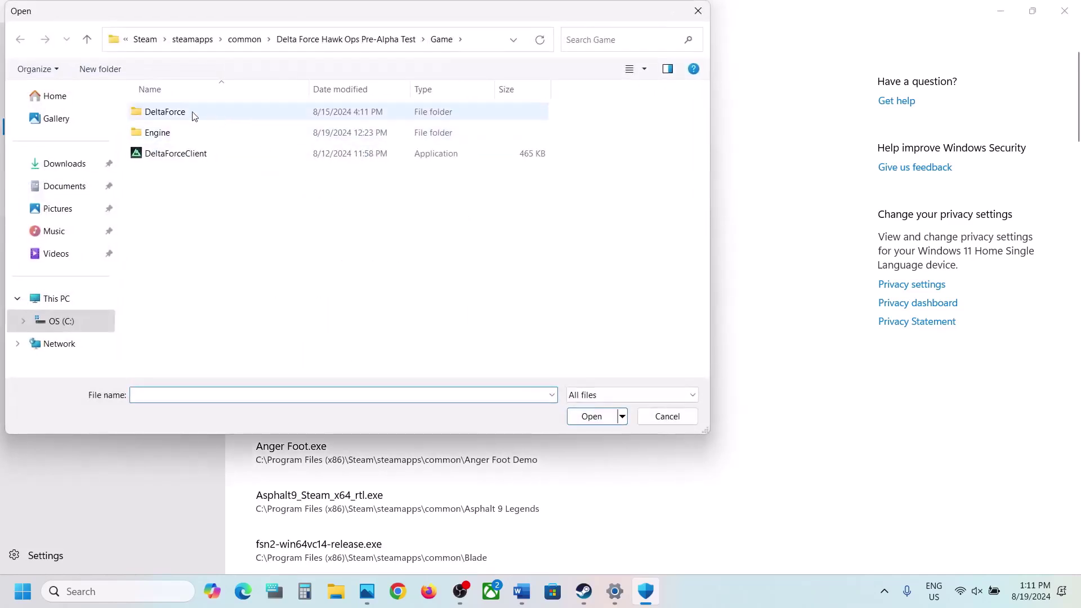
{"action": "left_click", "coordinate": [162, 114]}
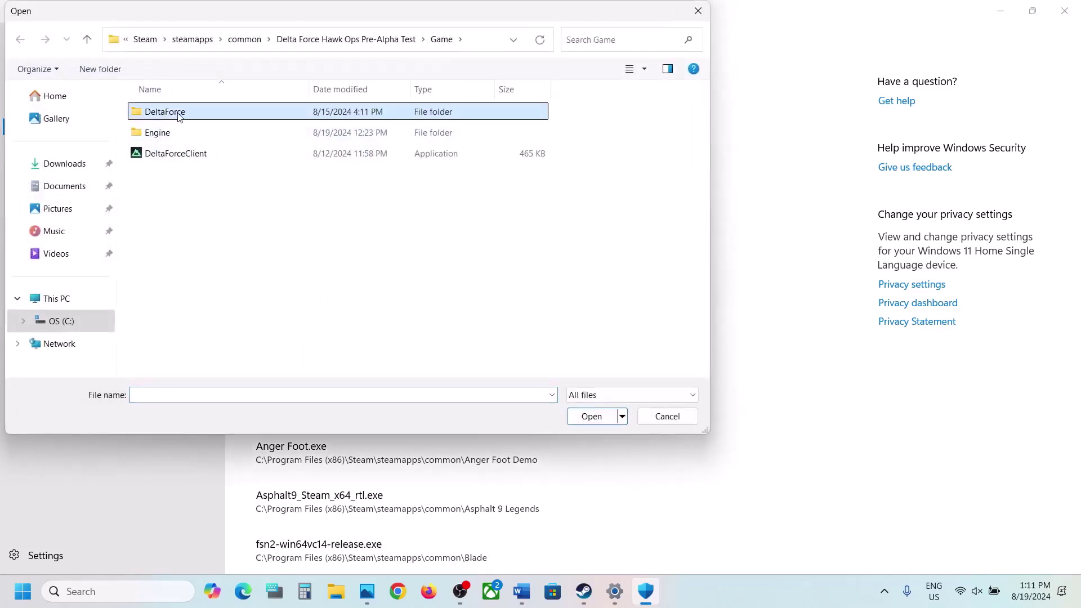
{"action": "double_click", "coordinate": [179, 116]}
{"action": "double_click", "coordinate": [176, 113]}
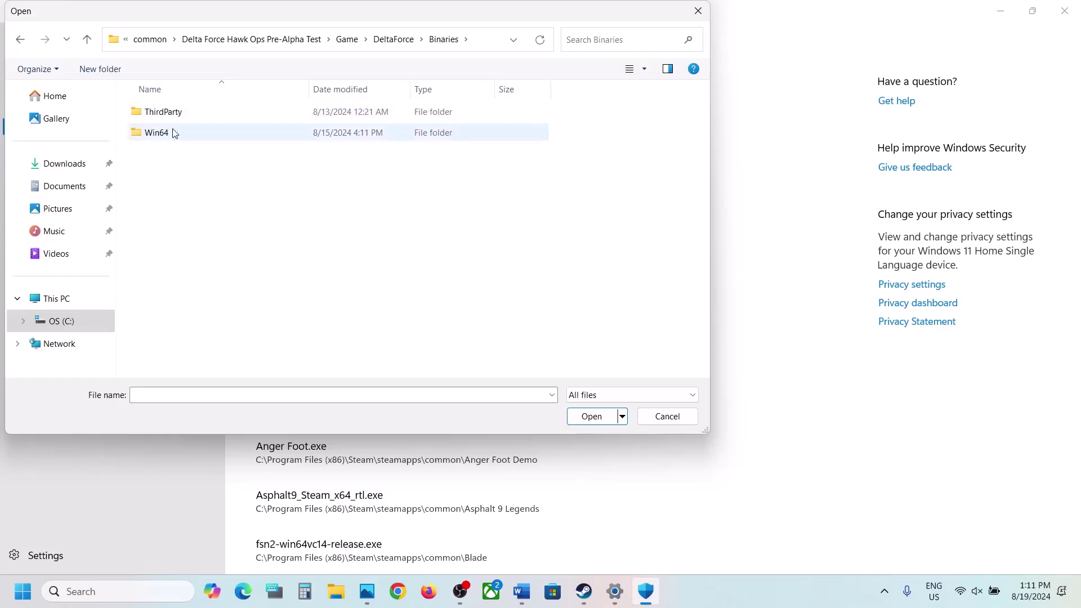
{"action": "double_click", "coordinate": [173, 133]}
{"action": "scroll", "coordinate": [220, 326], "scroll_direction": "down", "scroll_amount": 1}
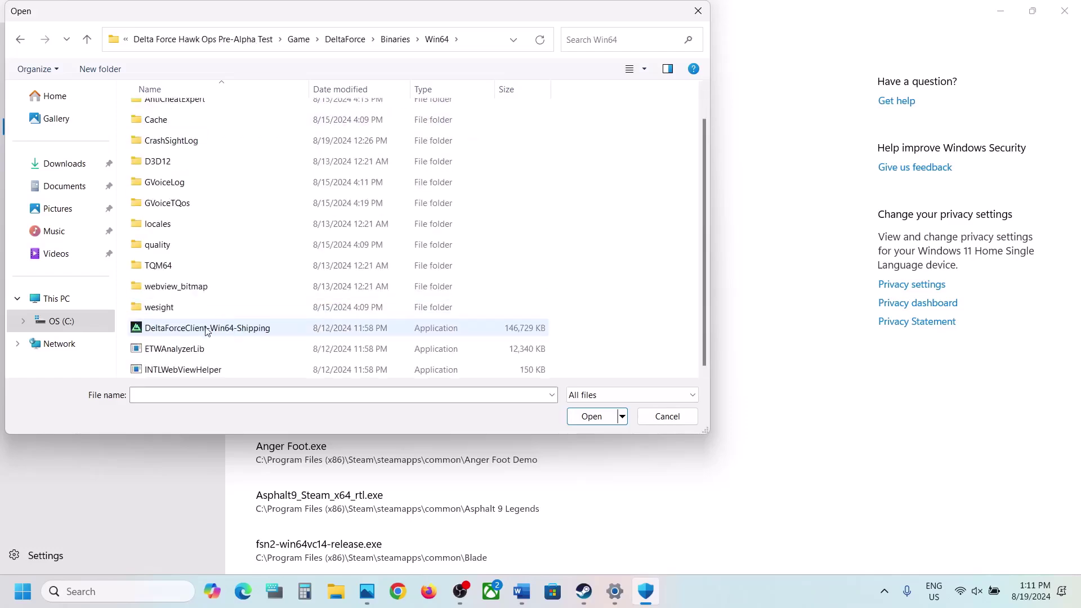
{"action": "left_click", "coordinate": [208, 329]}
{"action": "left_click", "coordinate": [591, 416]}
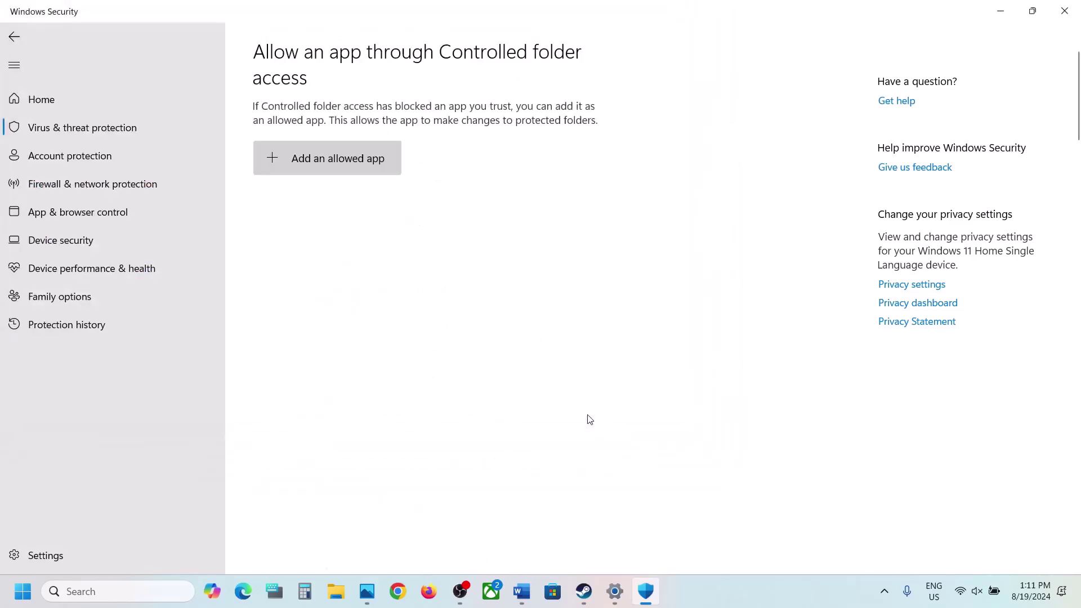
Add df_launcher_global from the Launcher folder of Delta Force Hawk Ops Pre-Alpha Test as an allowed app
{"action": "left_click", "coordinate": [321, 156]}
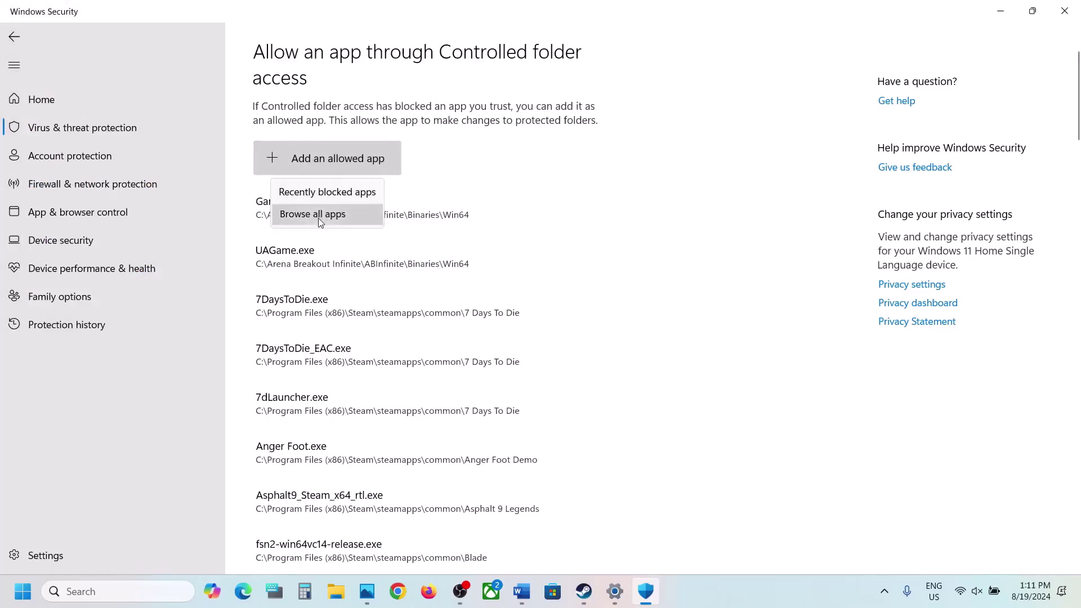
{"action": "left_click", "coordinate": [313, 213]}
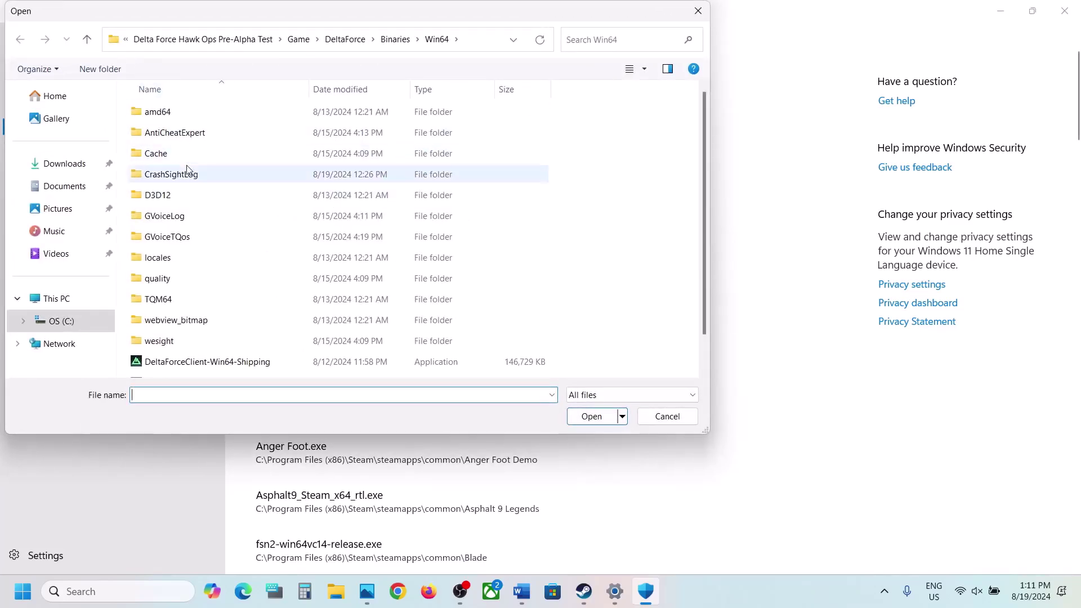
{"action": "scroll", "coordinate": [192, 172], "scroll_direction": "down", "scroll_amount": 1}
{"action": "left_click", "coordinate": [85, 39]}
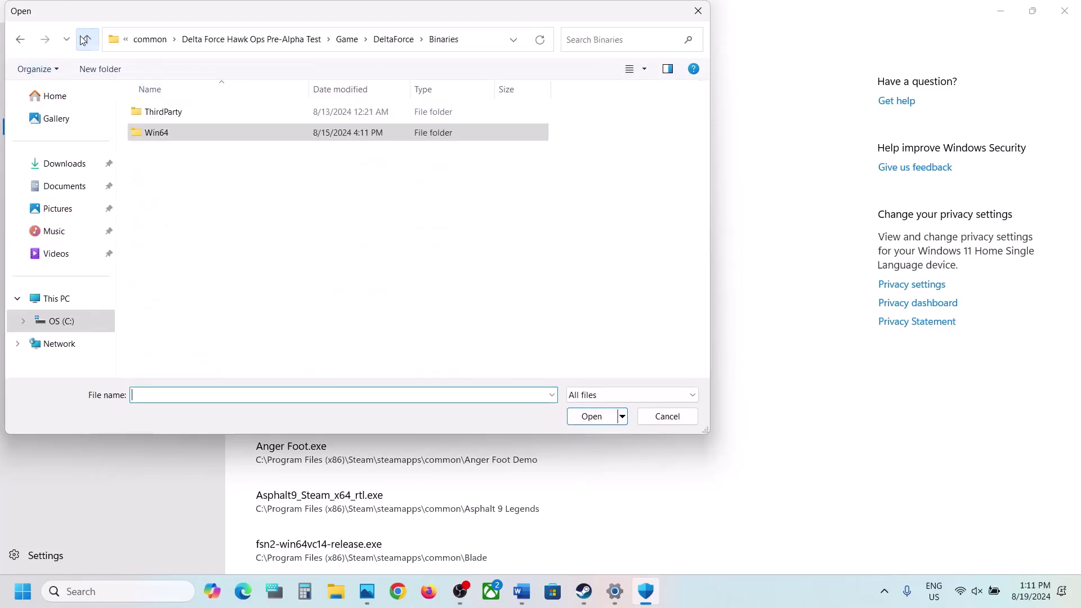
{"action": "left_click", "coordinate": [85, 40]}
{"action": "left_click", "coordinate": [84, 39]}
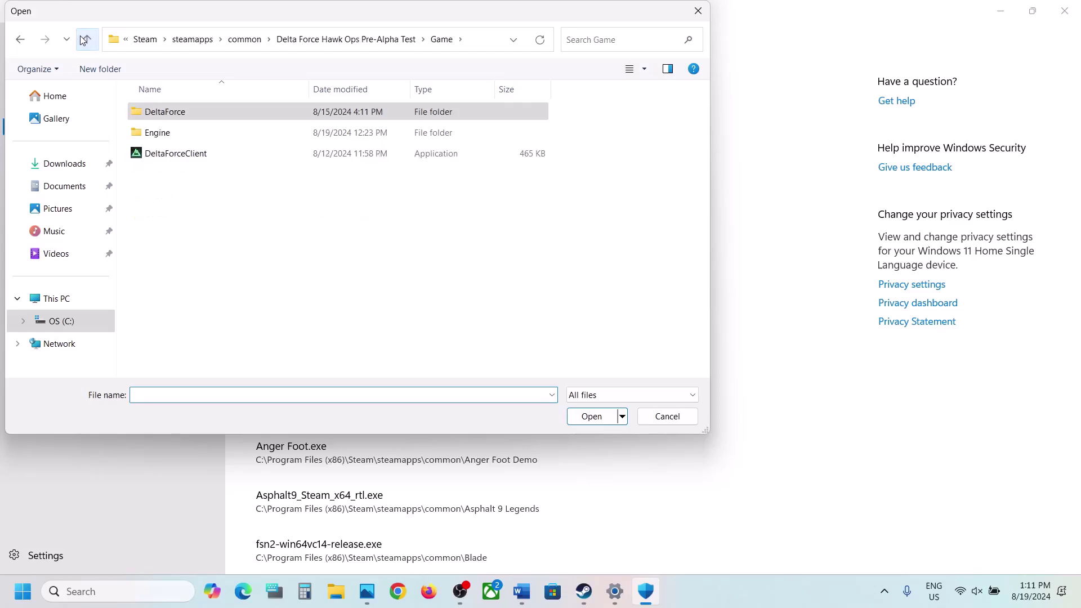
{"action": "left_click", "coordinate": [85, 39]}
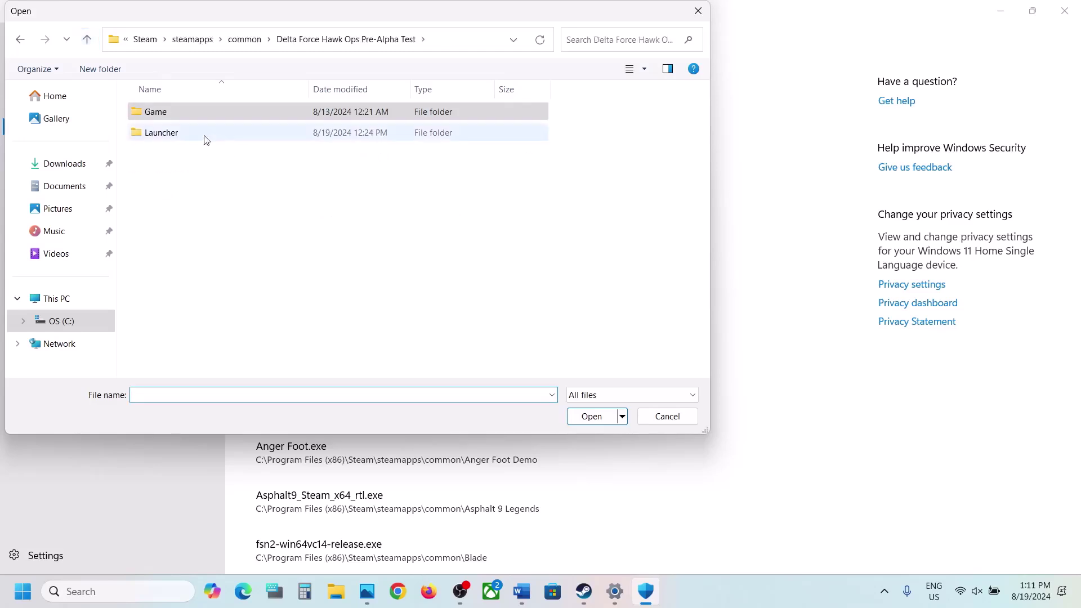
{"action": "double_click", "coordinate": [169, 135]}
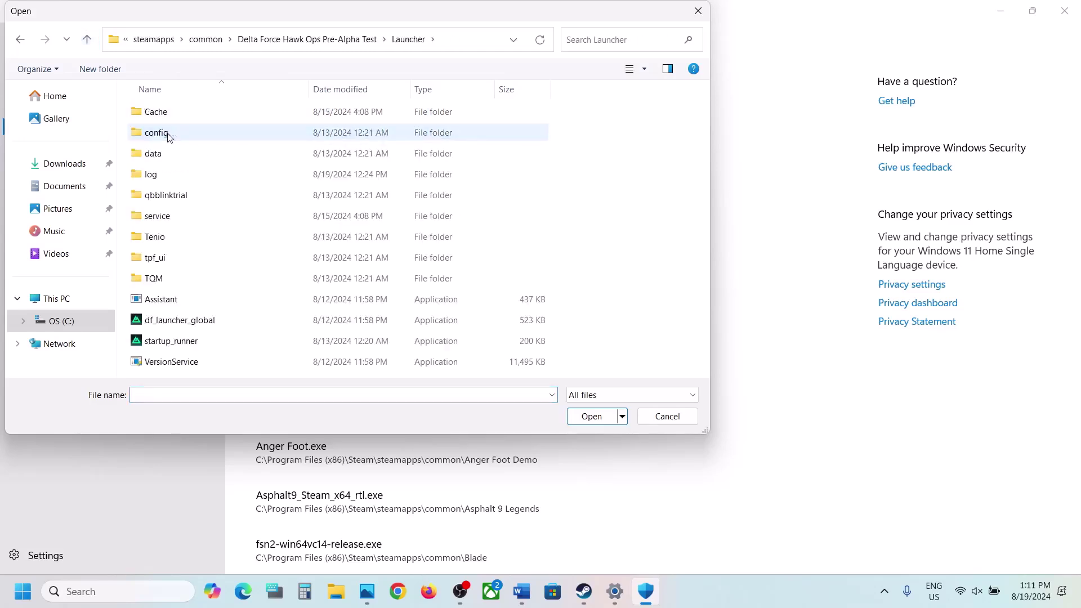
{"action": "left_click", "coordinate": [194, 323]}
{"action": "left_click", "coordinate": [577, 414]}
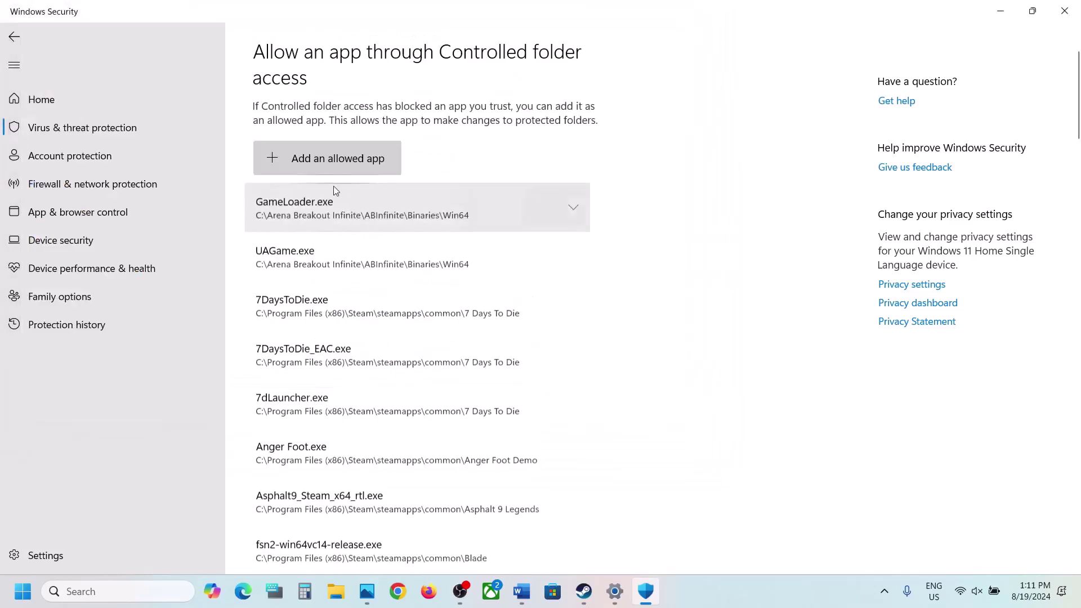
Add startup_runner from the same Launcher folder as another app allowed through Controlled folder access
{"action": "left_click", "coordinate": [323, 167]}
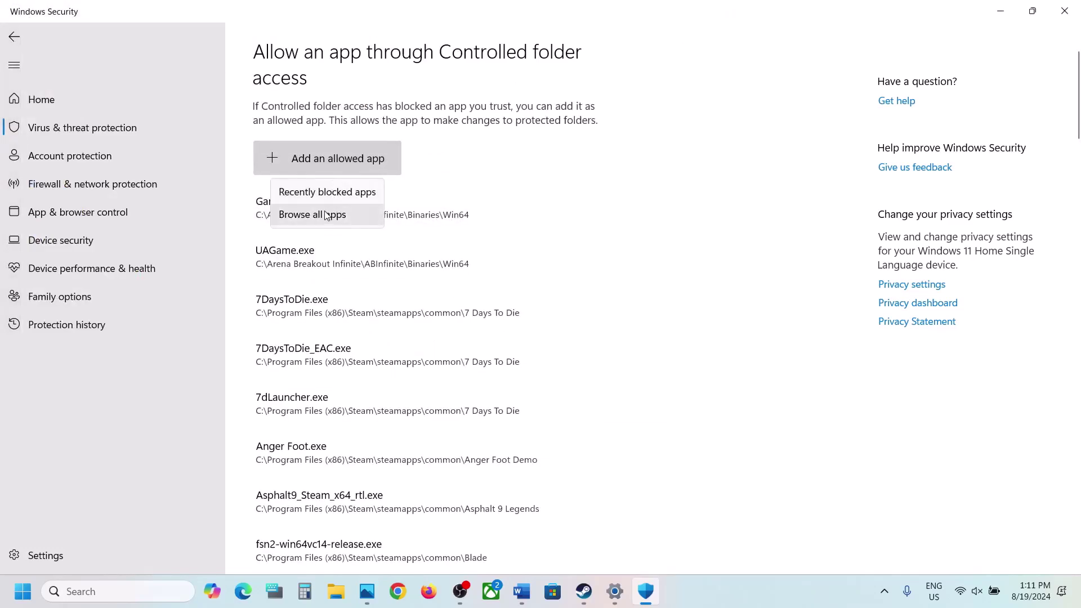
{"action": "left_click", "coordinate": [330, 214]}
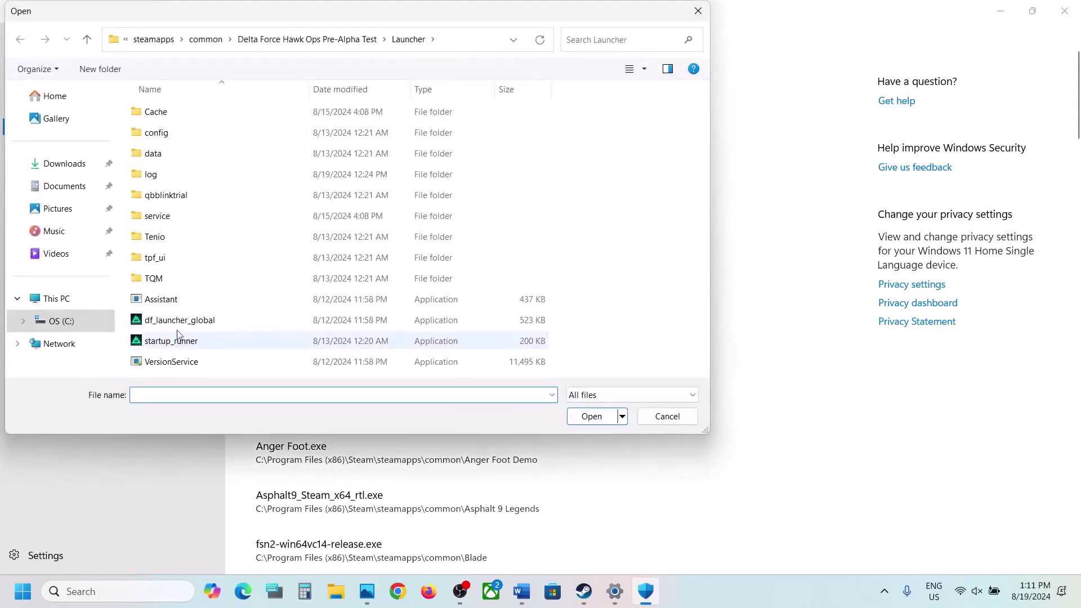
{"action": "left_click", "coordinate": [175, 338]}
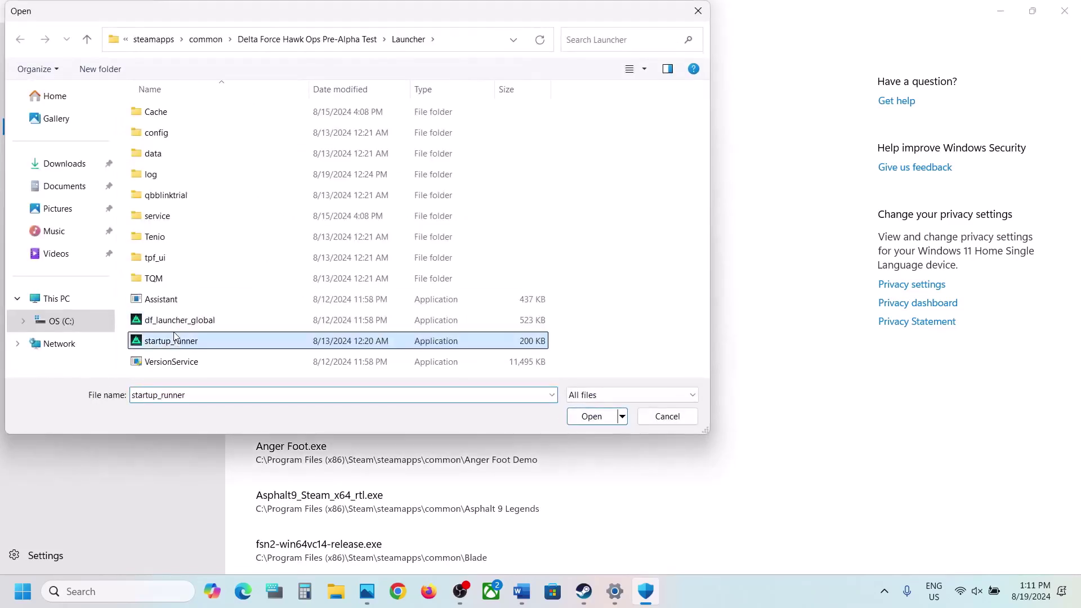
{"action": "left_click", "coordinate": [594, 425]}
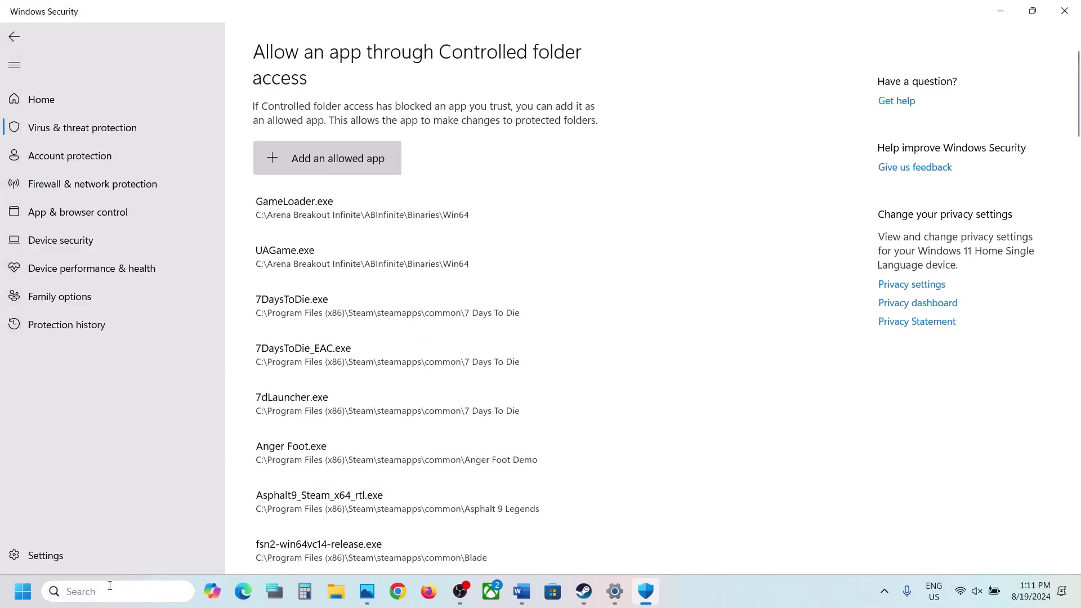
Switch to Control Panel and open the Windows Defender Firewall page for allowing an app or feature
{"action": "left_click", "coordinate": [110, 591]}
{"action": "type", "text": "control"}
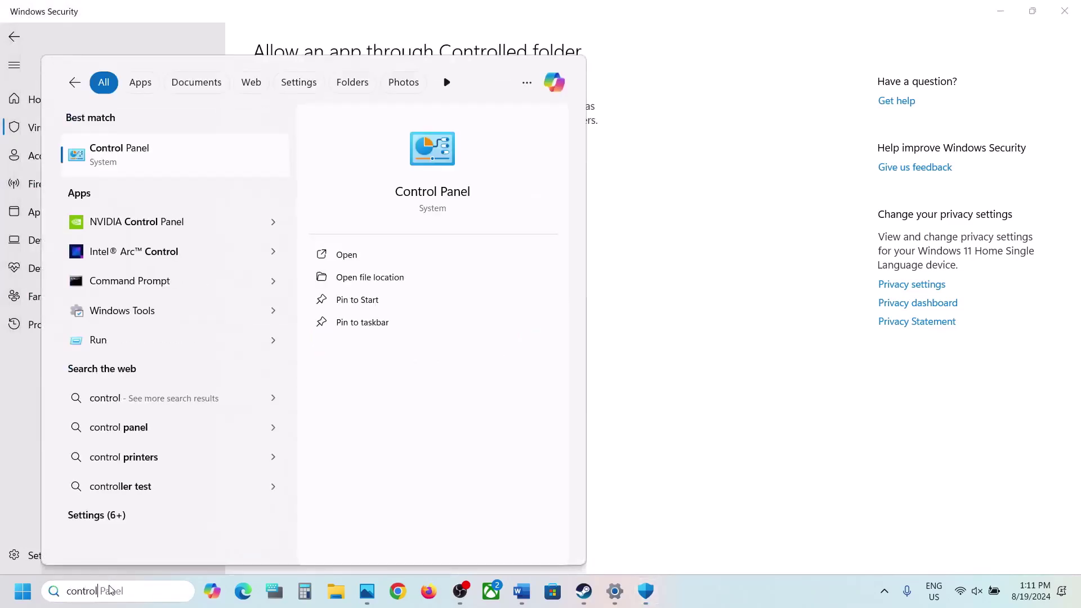
{"action": "key", "text": "Return"}
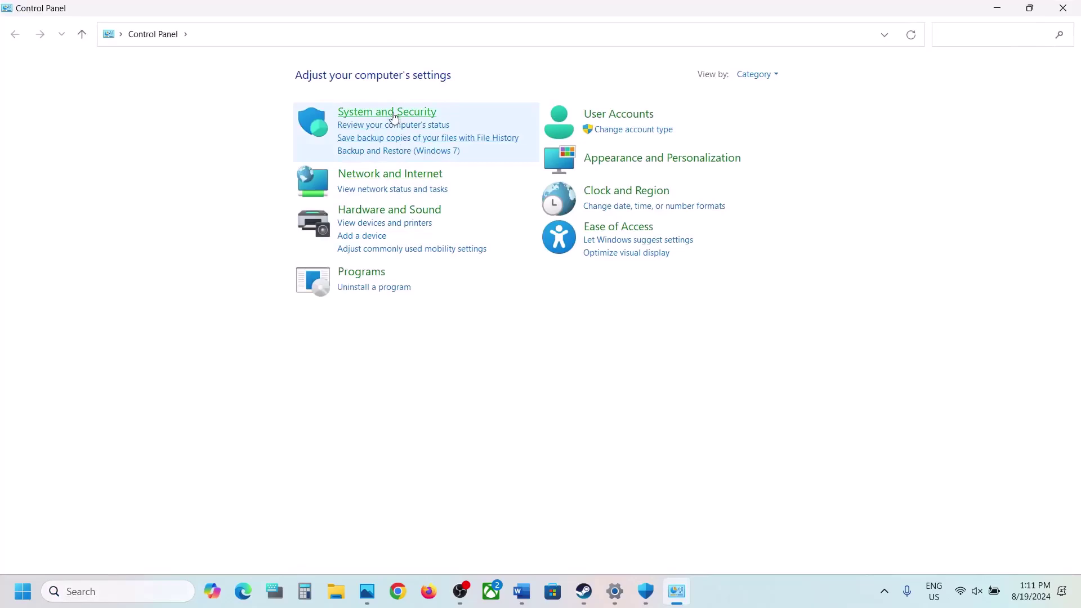
{"action": "left_click", "coordinate": [394, 118]}
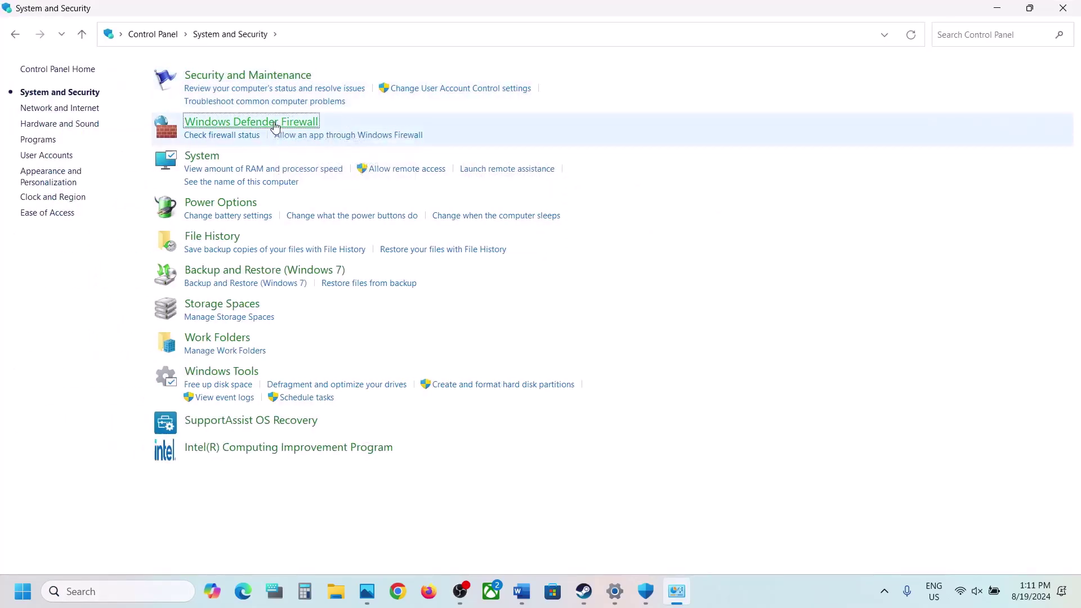
{"action": "left_click", "coordinate": [275, 122]}
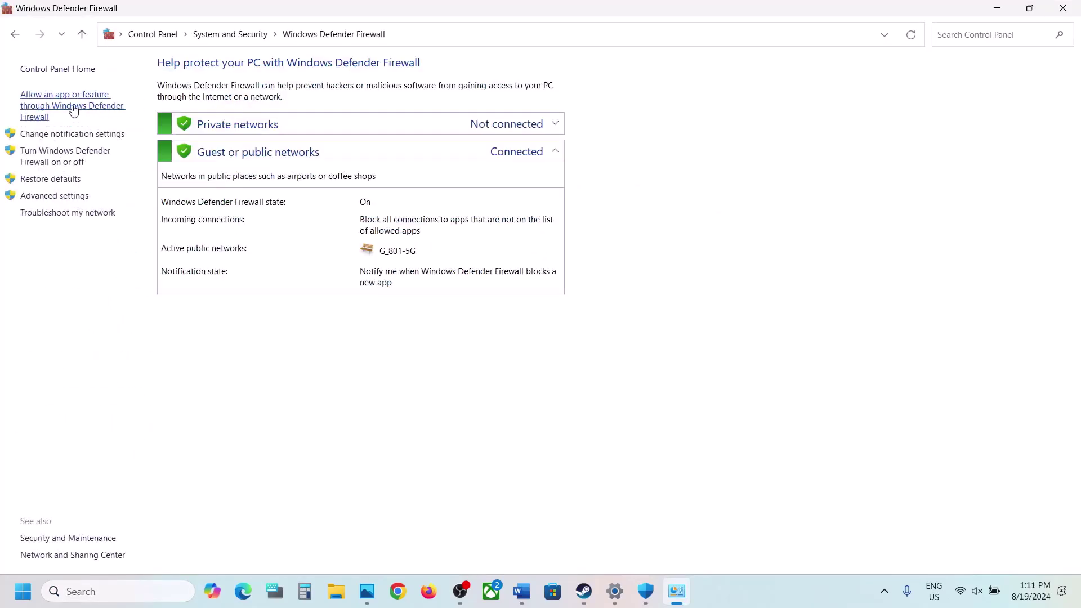
{"action": "left_click", "coordinate": [74, 111]}
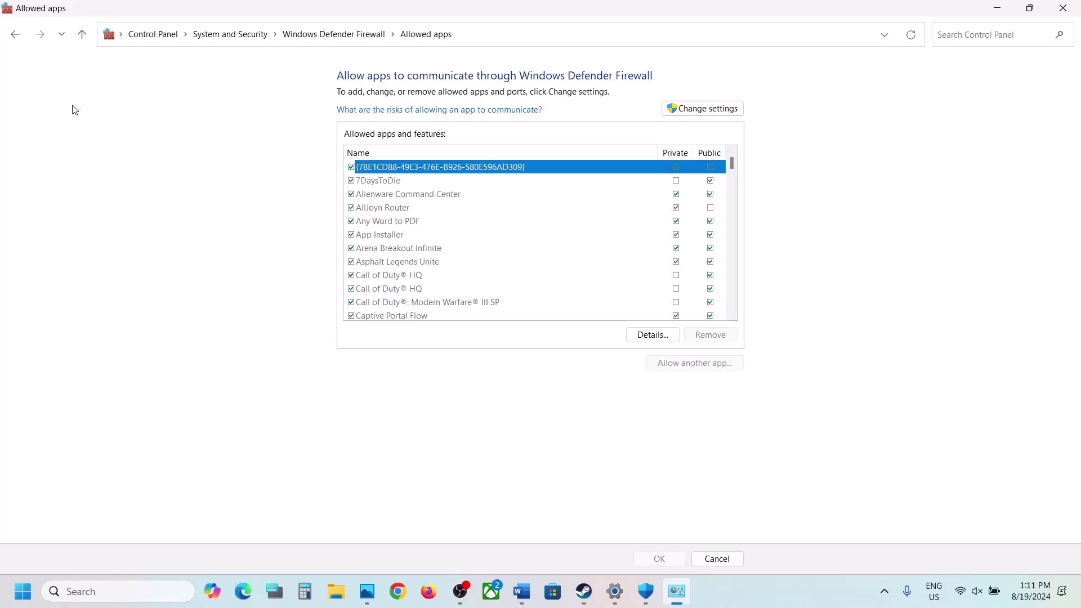
Enable changes to the firewall's allowed apps and start browsing for another app in Program Files (x86) on the C: drive
{"action": "left_click", "coordinate": [676, 105]}
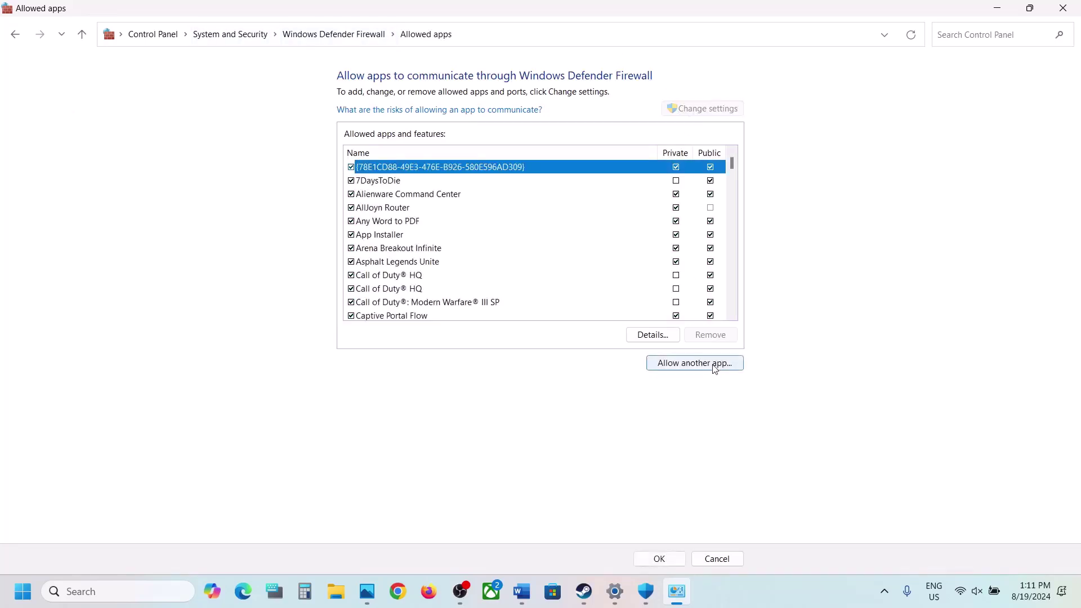
{"action": "left_click", "coordinate": [699, 371]}
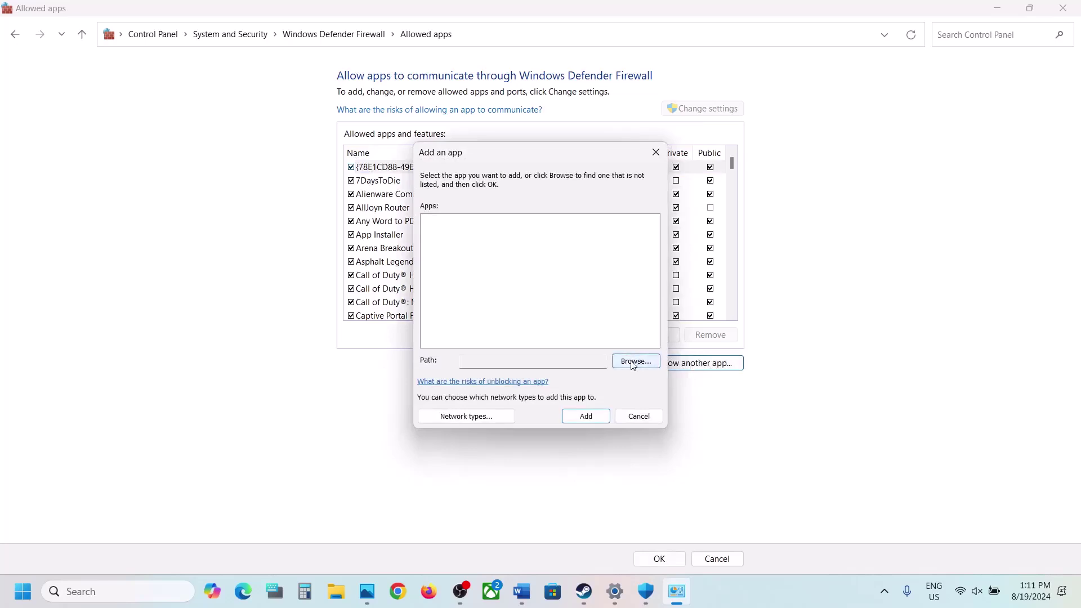
{"action": "left_click", "coordinate": [633, 363]}
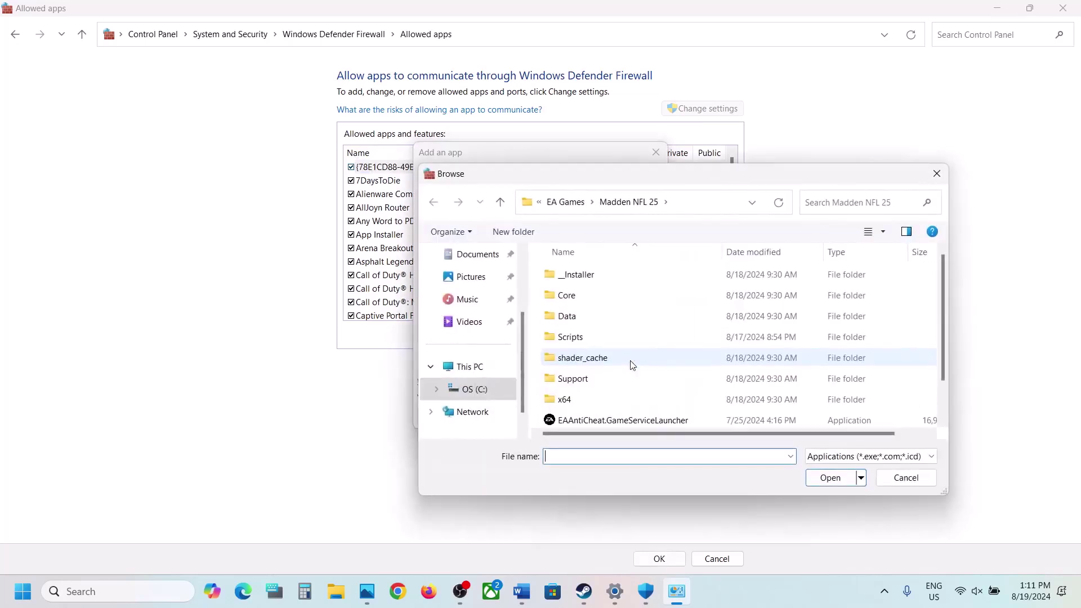
{"action": "left_click", "coordinate": [470, 367]}
{"action": "double_click", "coordinate": [620, 286]}
{"action": "scroll", "coordinate": [618, 290], "scroll_direction": "down", "scroll_amount": 5}
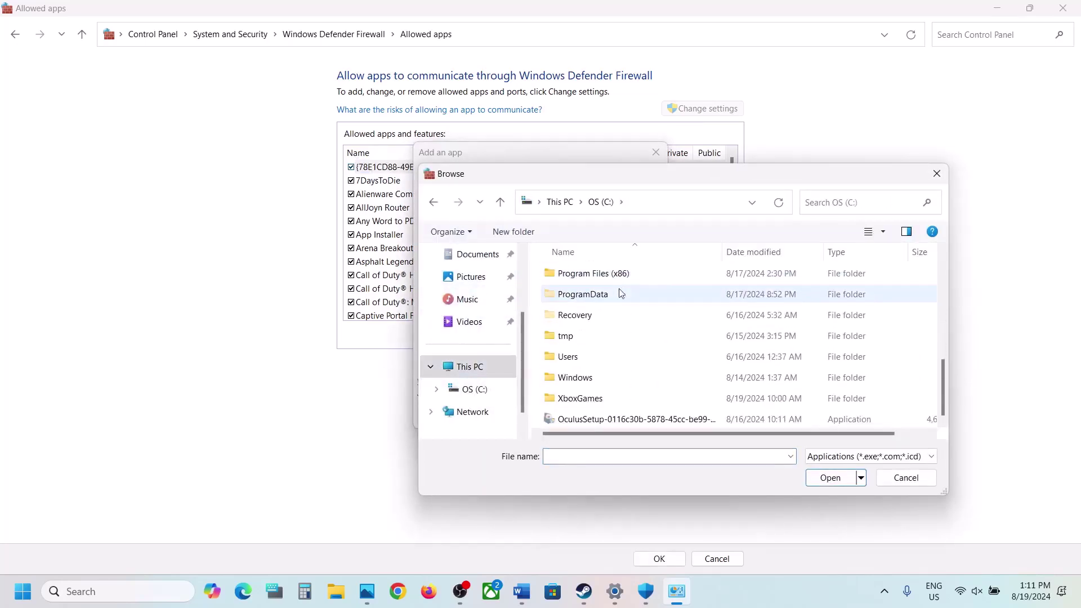
{"action": "double_click", "coordinate": [610, 275]}
Browse to Steam\steamapps\common within Program Files (x86) to locate the game for the firewall list
{"action": "scroll", "coordinate": [611, 281], "scroll_direction": "down", "scroll_amount": 2}
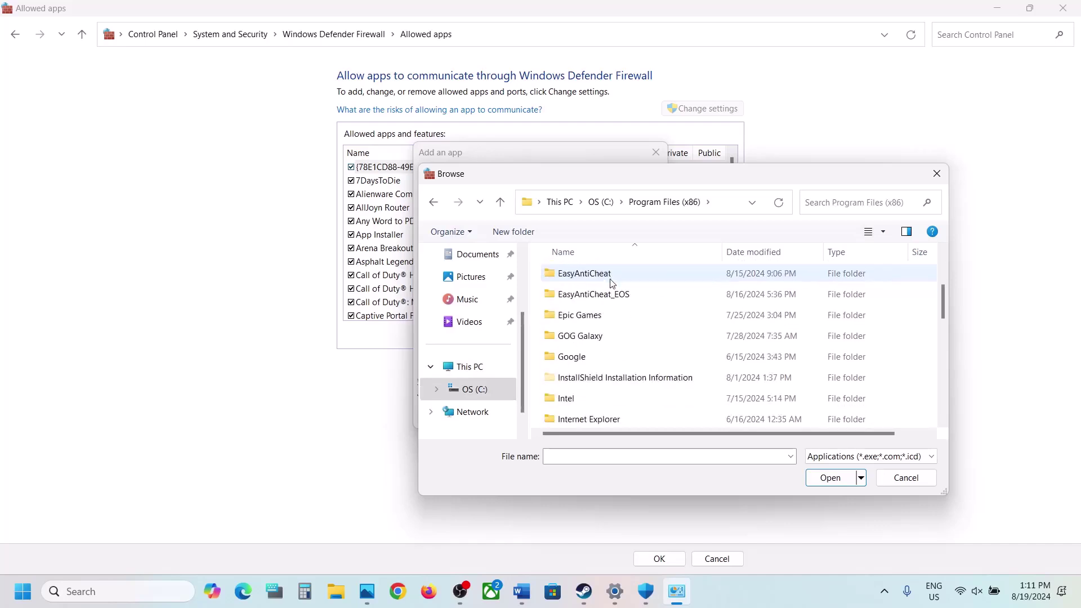
{"action": "scroll", "coordinate": [595, 361], "scroll_direction": "down", "scroll_amount": 2}
{"action": "scroll", "coordinate": [600, 365], "scroll_direction": "down", "scroll_amount": 2}
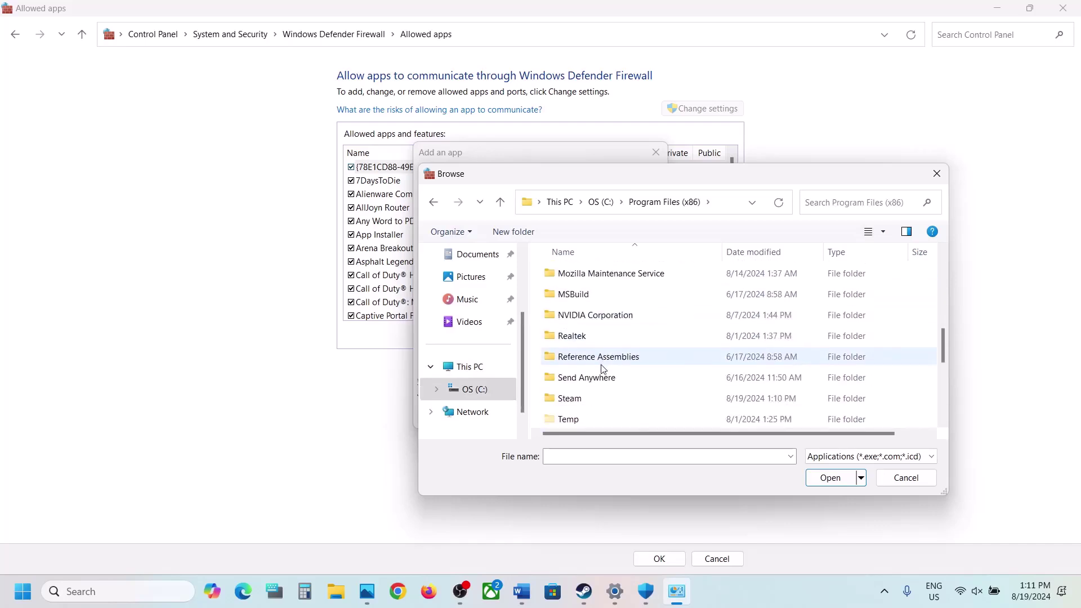
{"action": "double_click", "coordinate": [569, 398]}
{"action": "scroll", "coordinate": [580, 399], "scroll_direction": "down", "scroll_amount": 2}
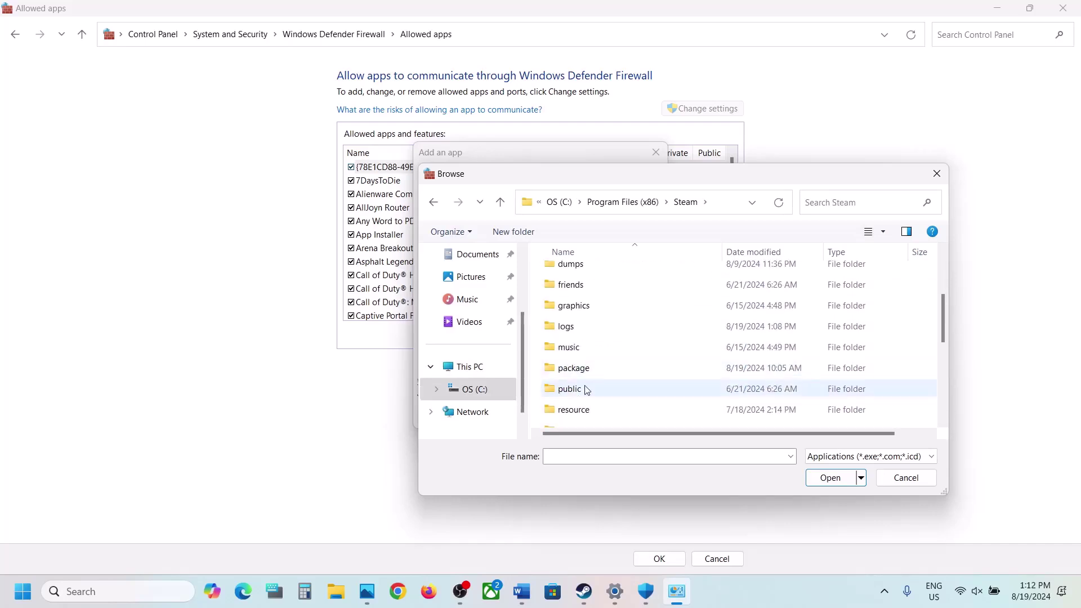
{"action": "scroll", "coordinate": [587, 390], "scroll_direction": "down", "scroll_amount": 2}
{"action": "double_click", "coordinate": [581, 317]}
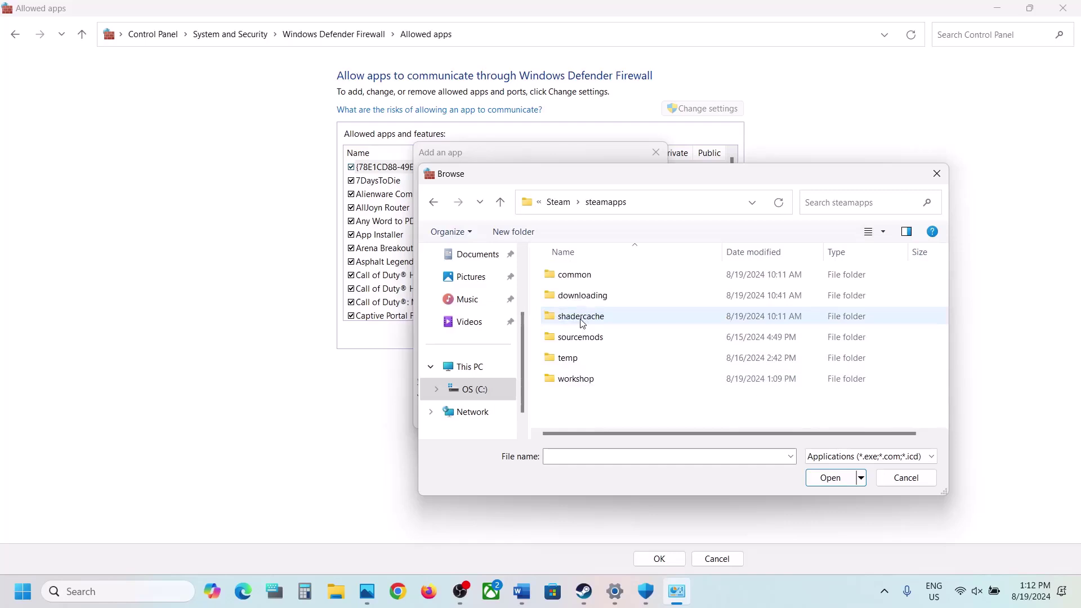
{"action": "double_click", "coordinate": [589, 276]}
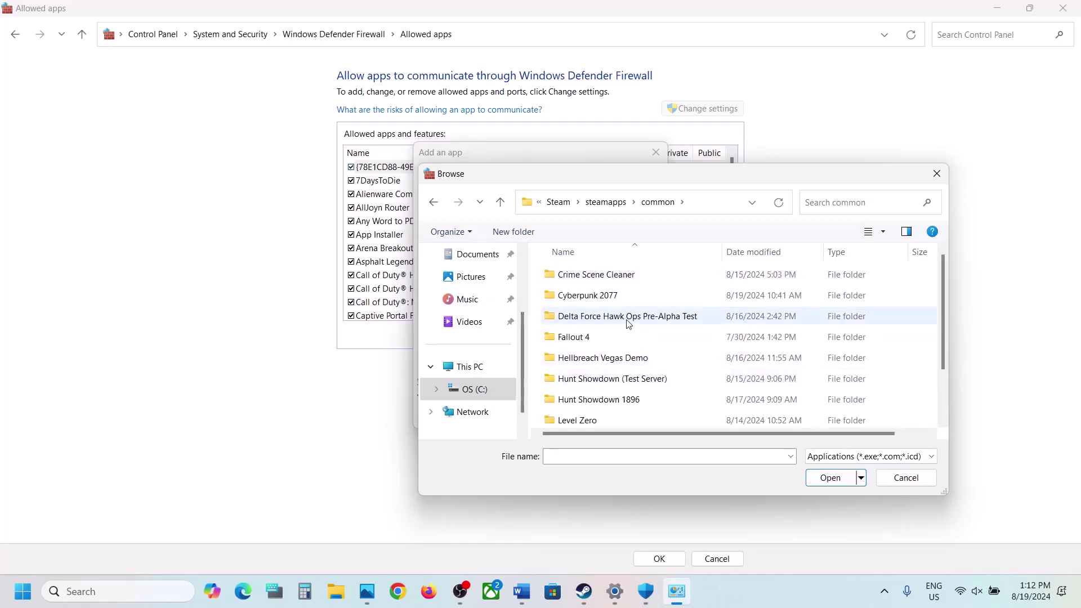
Add DeltaForceClient from the Game folder of Delta Force Hawk Ops Pre-Alpha Test to the firewall's allowed apps
{"action": "double_click", "coordinate": [628, 319]}
{"action": "double_click", "coordinate": [580, 276]}
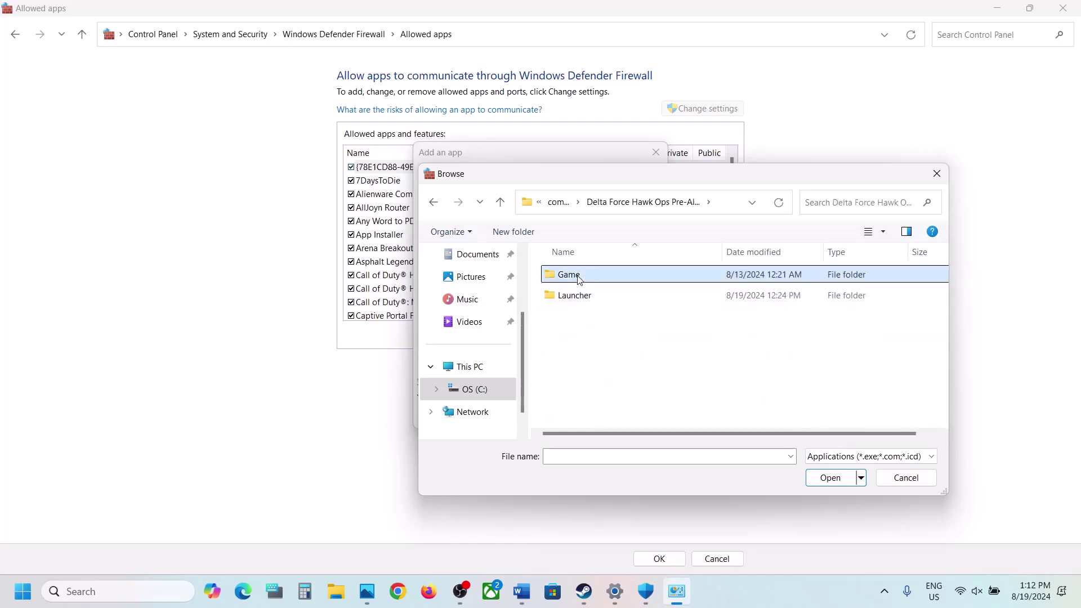
{"action": "left_click", "coordinate": [589, 316]}
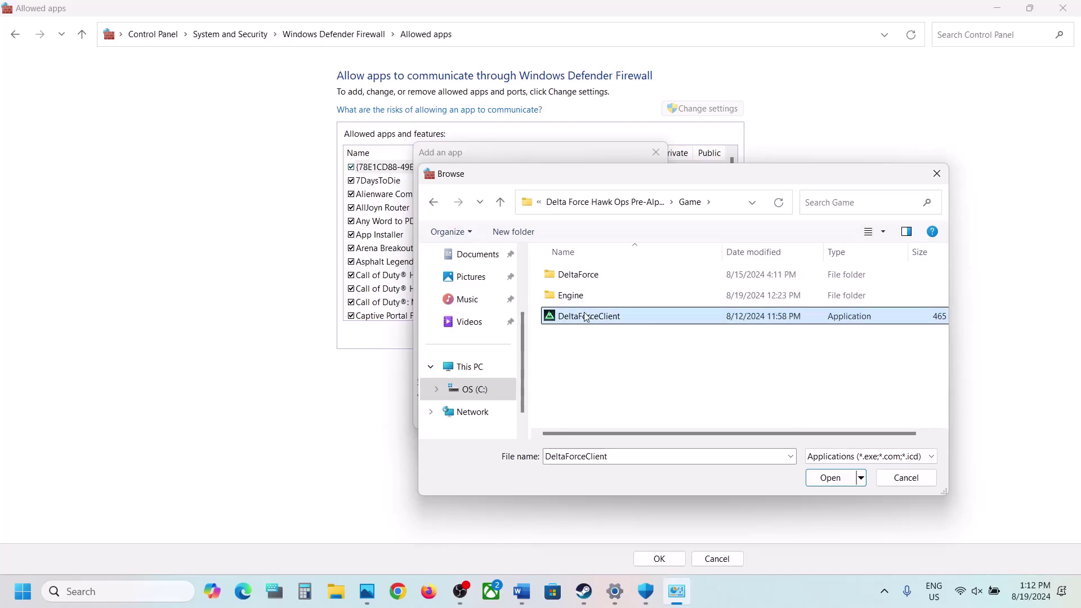
{"action": "left_click", "coordinate": [830, 478]}
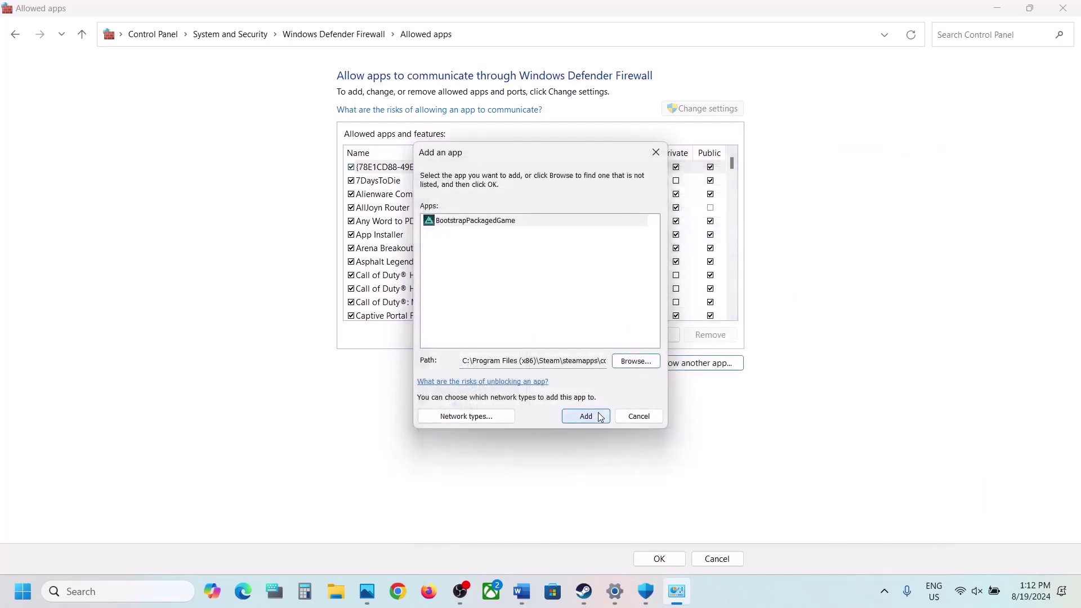
{"action": "left_click", "coordinate": [599, 416]}
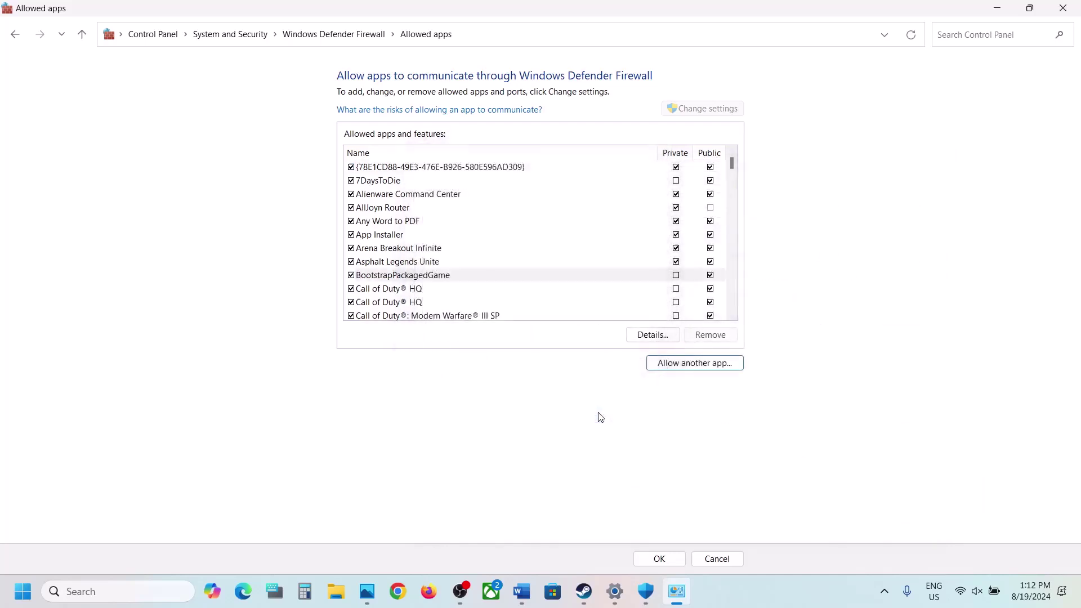
Start allowing another app through the firewall and browse to Game\DeltaForce\Binaries\Win64 in the Delta Force Hawk Ops Pre-Alpha Test folder
{"action": "left_click", "coordinate": [696, 364]}
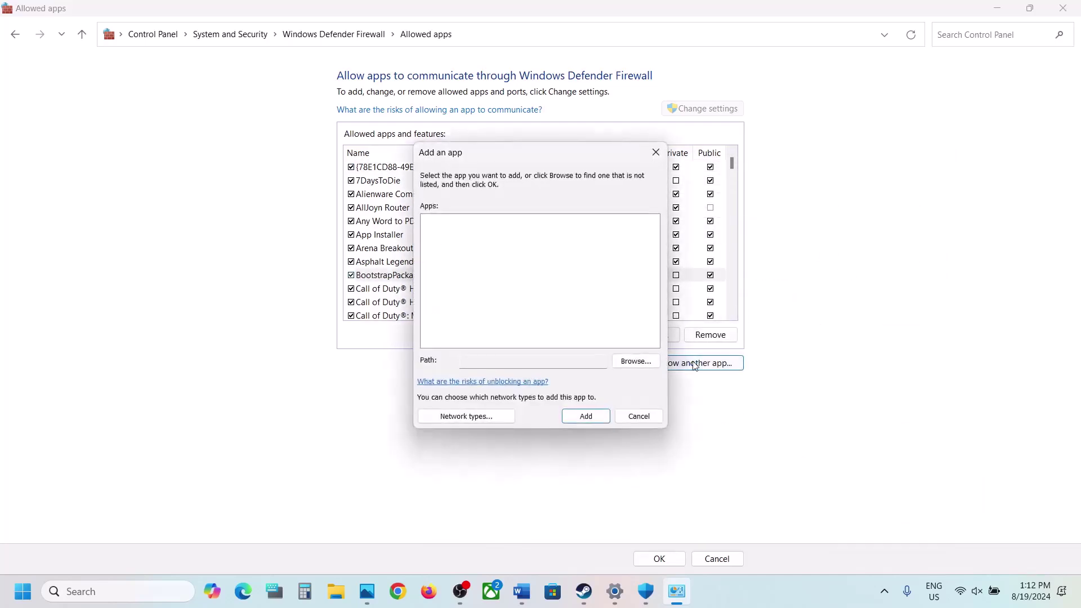
{"action": "left_click", "coordinate": [637, 361]}
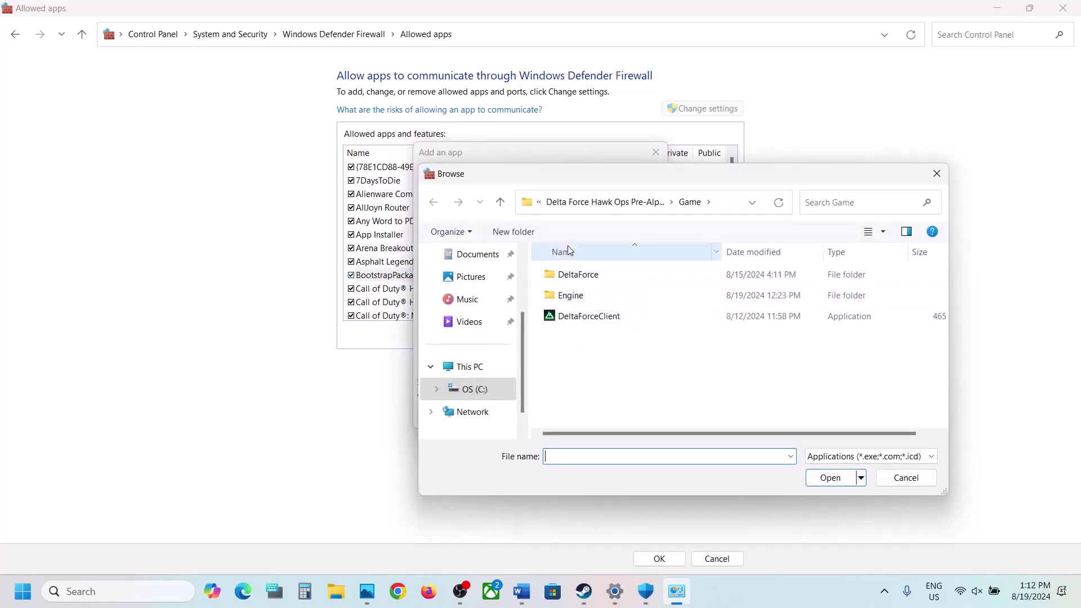
{"action": "left_click", "coordinate": [500, 202]}
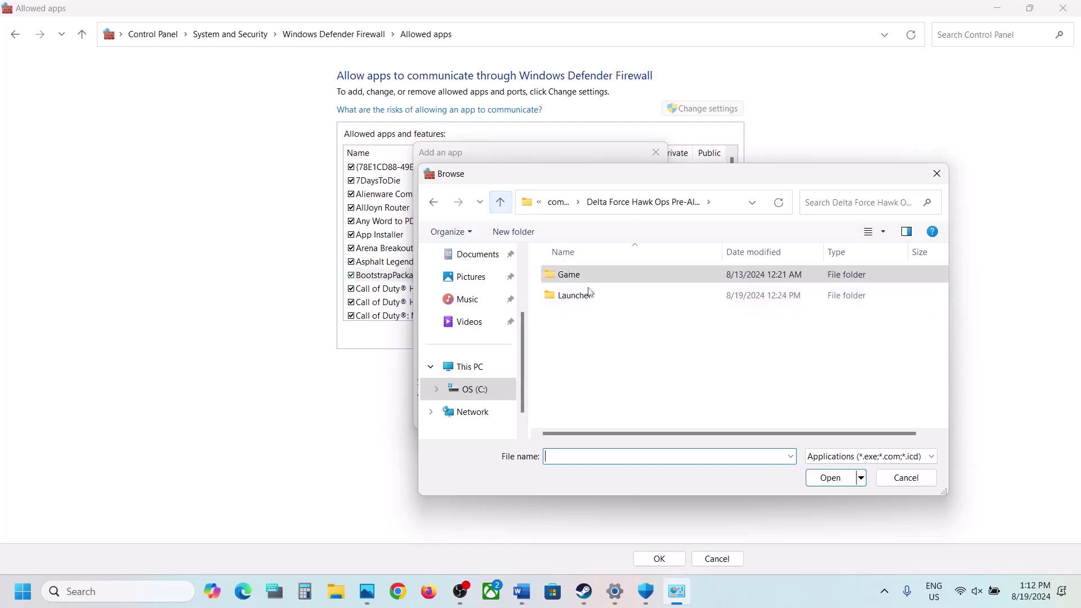
{"action": "double_click", "coordinate": [592, 277]}
{"action": "left_click", "coordinate": [598, 321]}
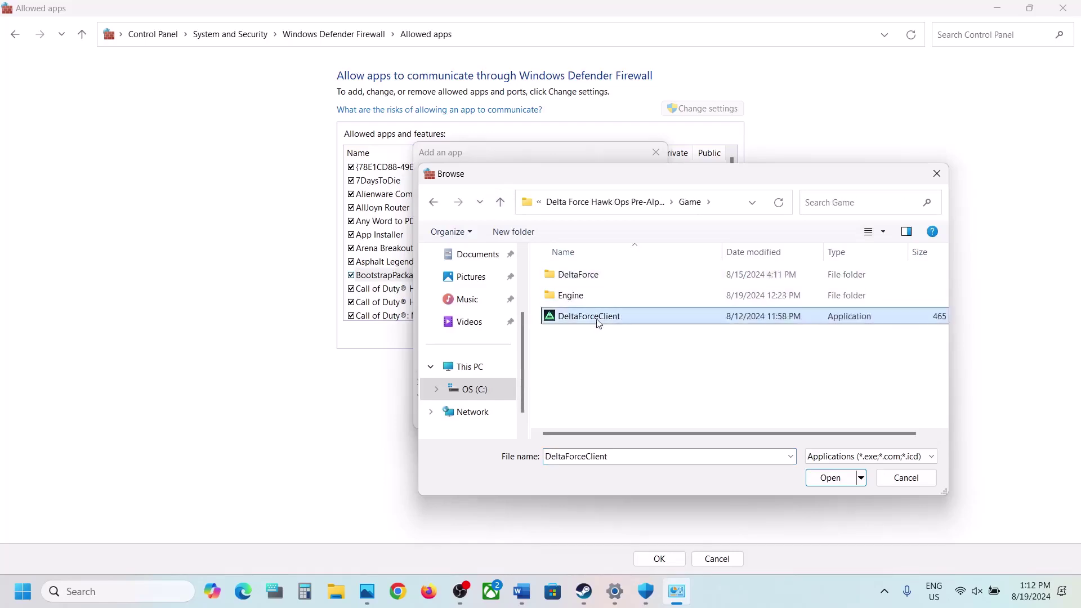
{"action": "left_click", "coordinate": [573, 277]}
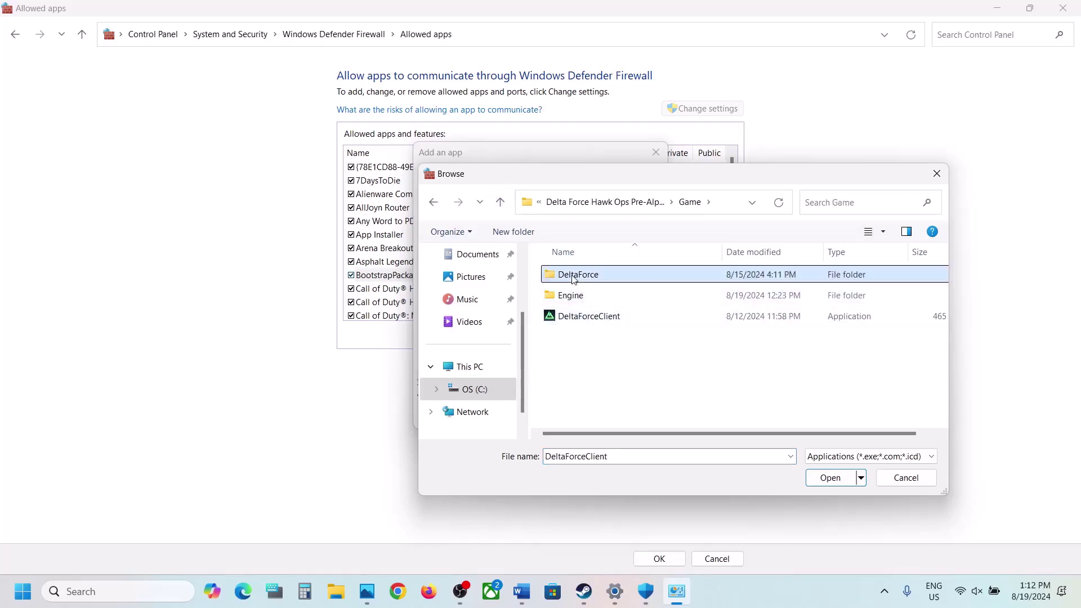
{"action": "double_click", "coordinate": [573, 277]}
{"action": "double_click", "coordinate": [574, 277]}
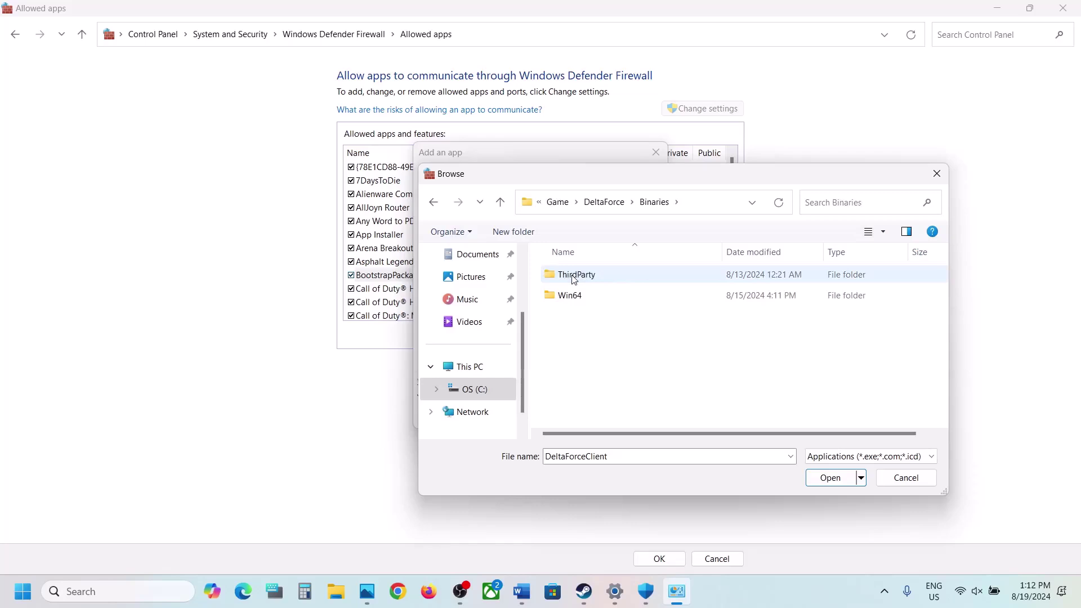
{"action": "double_click", "coordinate": [570, 296]}
Add DeltaForceClient-Win64-Shipping from the Win64 folder to the firewall's allowed apps
{"action": "scroll", "coordinate": [618, 314], "scroll_direction": "down", "scroll_amount": 3}
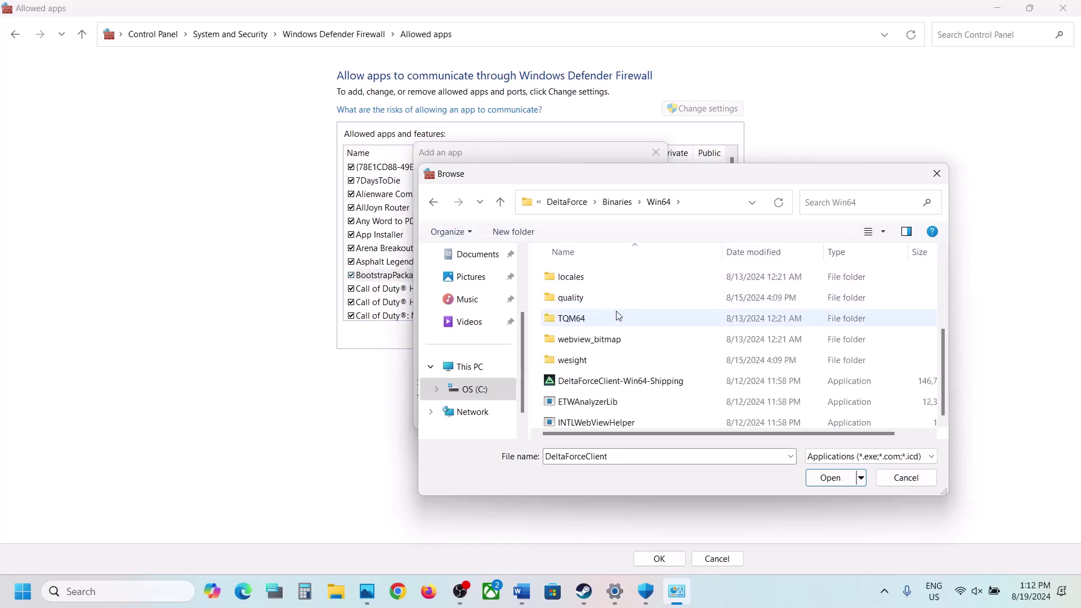
{"action": "left_click", "coordinate": [619, 381]}
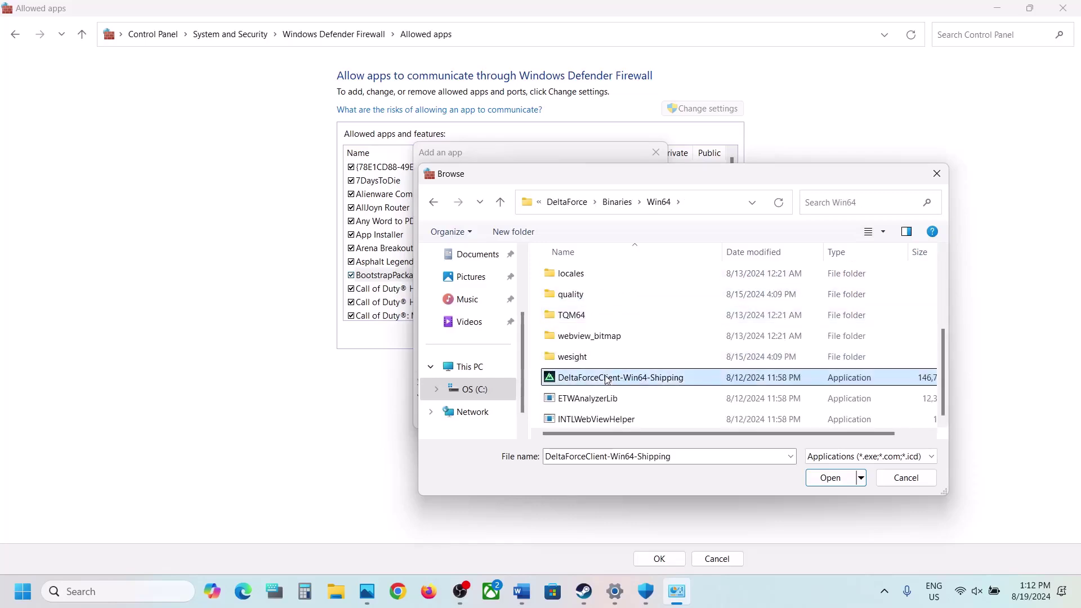
{"action": "left_click", "coordinate": [832, 482]}
{"action": "left_click", "coordinate": [586, 412]}
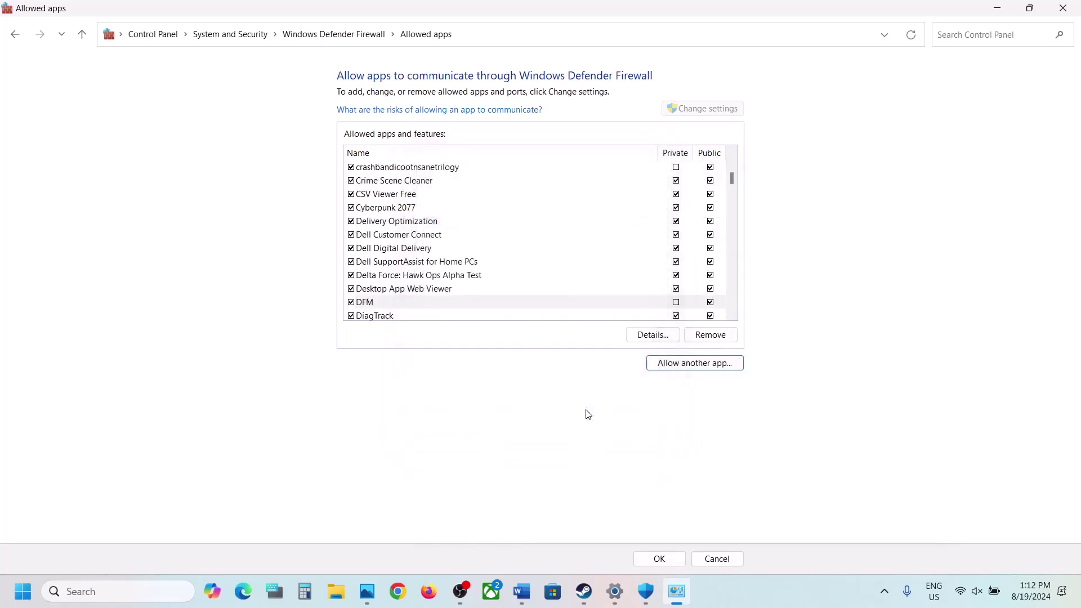
Start allowing one more app through the firewall and browse from Win64 to the game's Launcher folder
{"action": "left_click", "coordinate": [687, 363]}
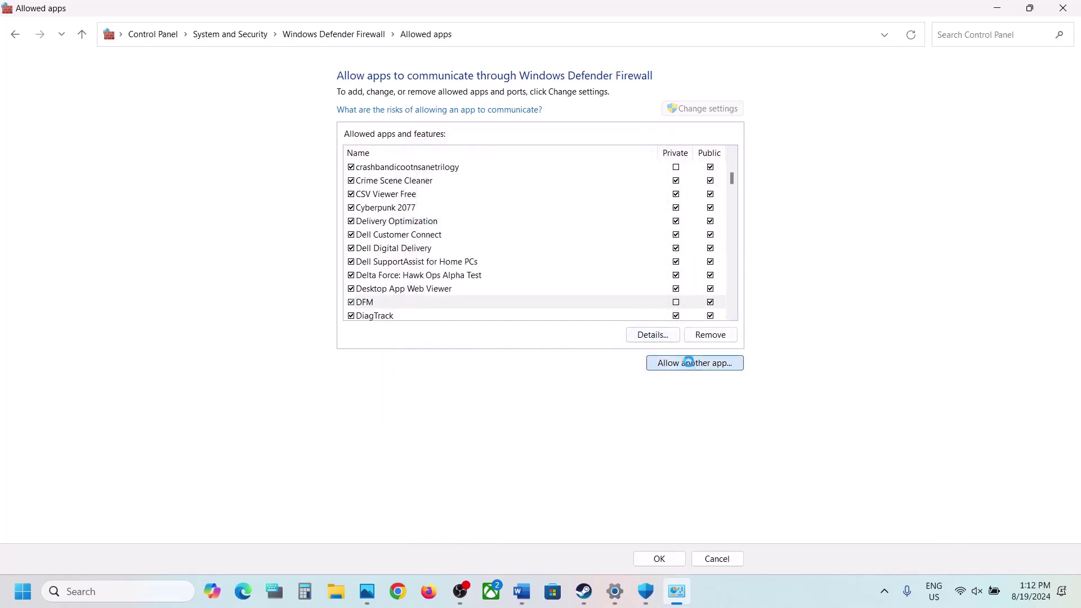
{"action": "left_click", "coordinate": [652, 361]}
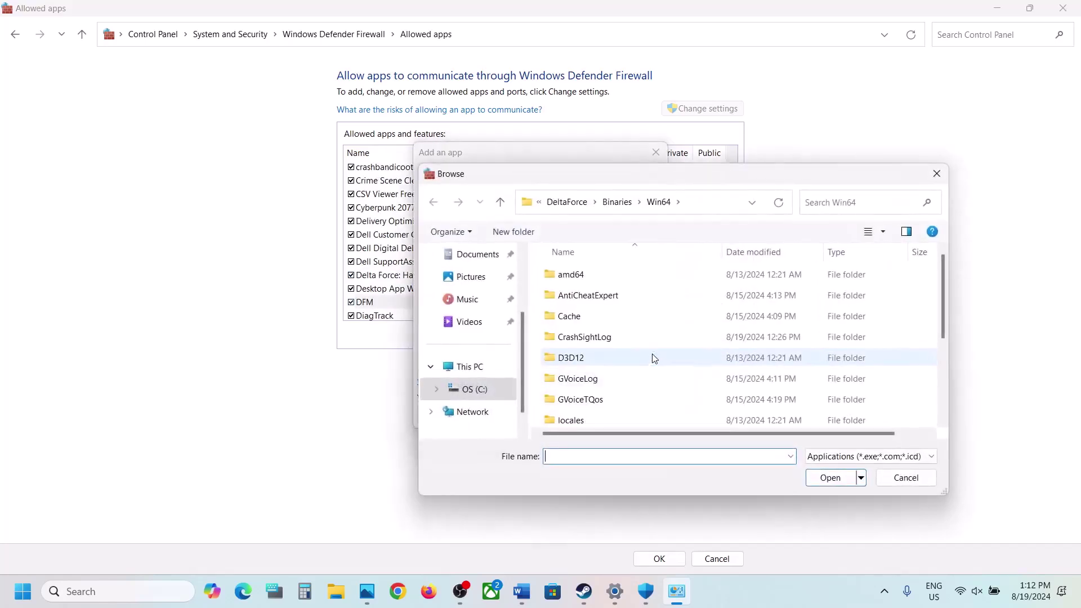
{"action": "left_click", "coordinate": [502, 202]}
{"action": "left_click", "coordinate": [503, 202]}
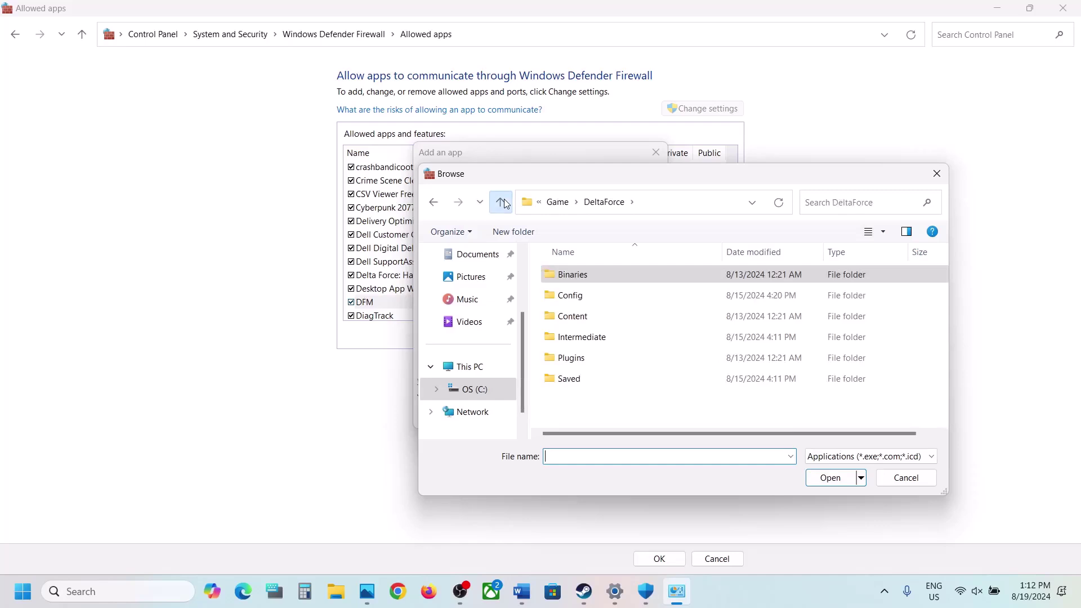
{"action": "left_click", "coordinate": [502, 202]}
{"action": "left_click", "coordinate": [502, 202]}
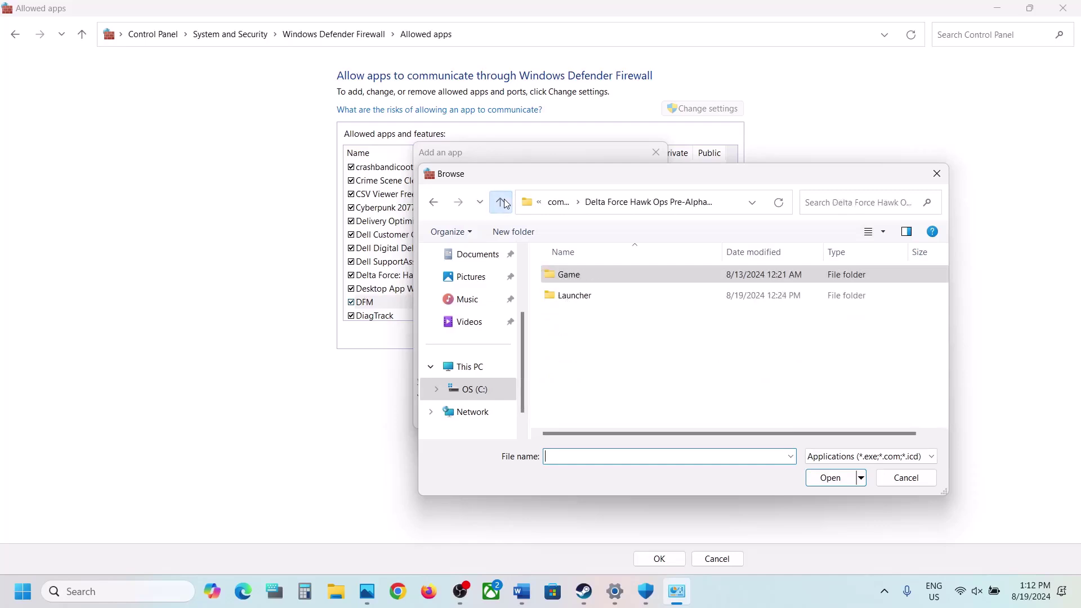
{"action": "double_click", "coordinate": [575, 295]}
Try to add df_launcher_global from the Launcher folder to the firewall's allowed apps
{"action": "scroll", "coordinate": [580, 315], "scroll_direction": "down", "scroll_amount": 2}
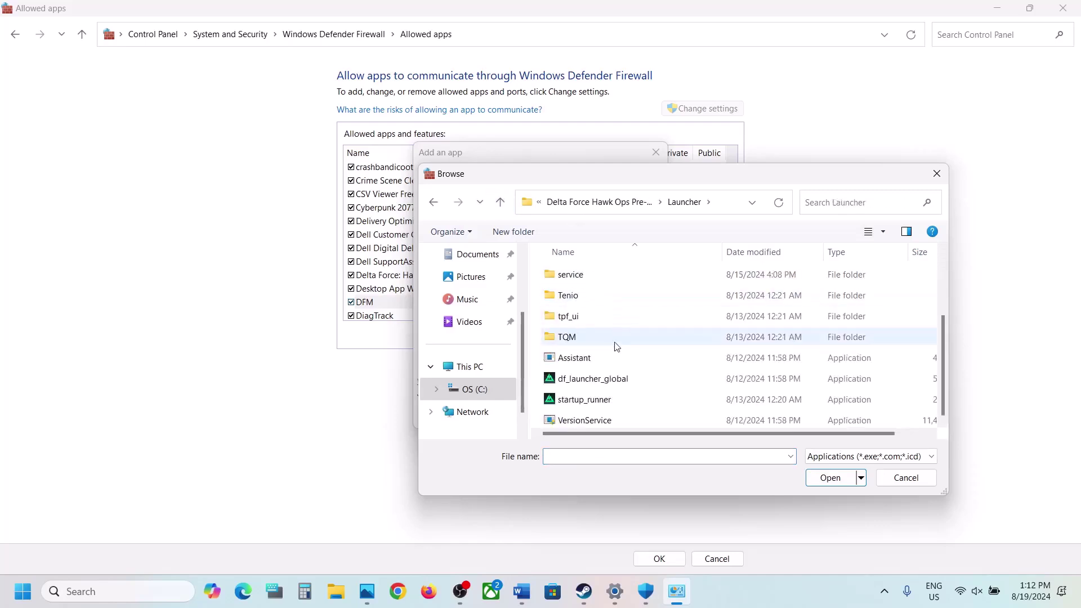
{"action": "left_click", "coordinate": [596, 383]}
{"action": "left_click", "coordinate": [830, 483]}
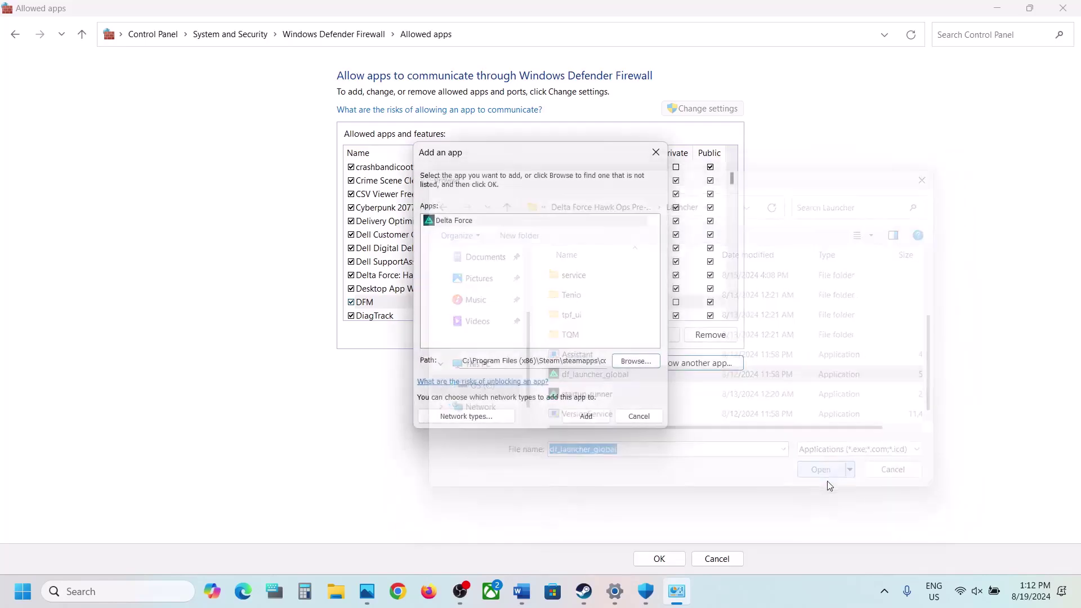
{"action": "left_click", "coordinate": [587, 416]}
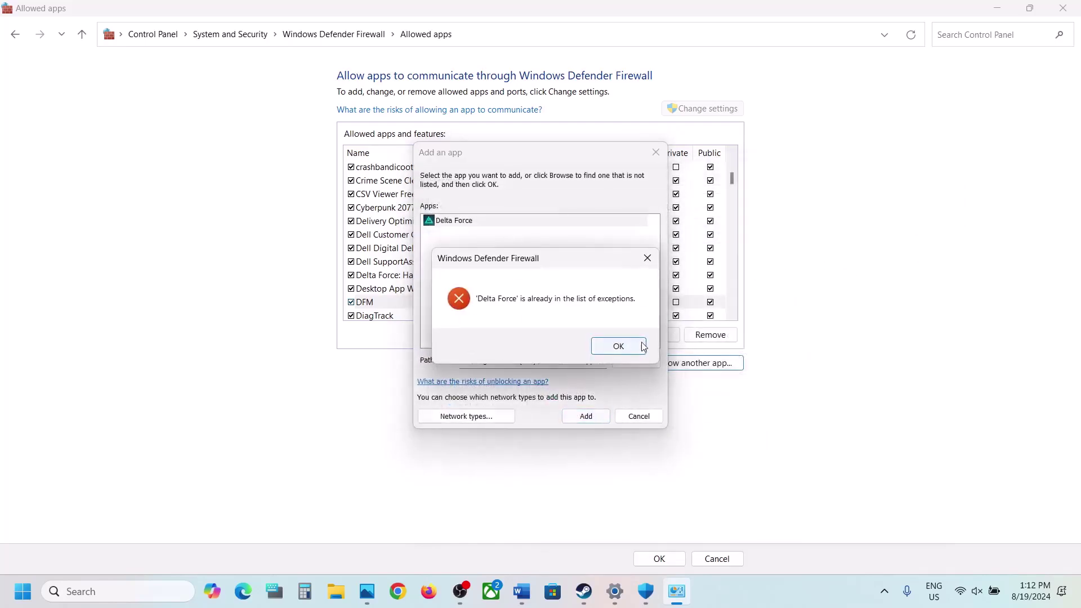
{"action": "left_click", "coordinate": [618, 345]}
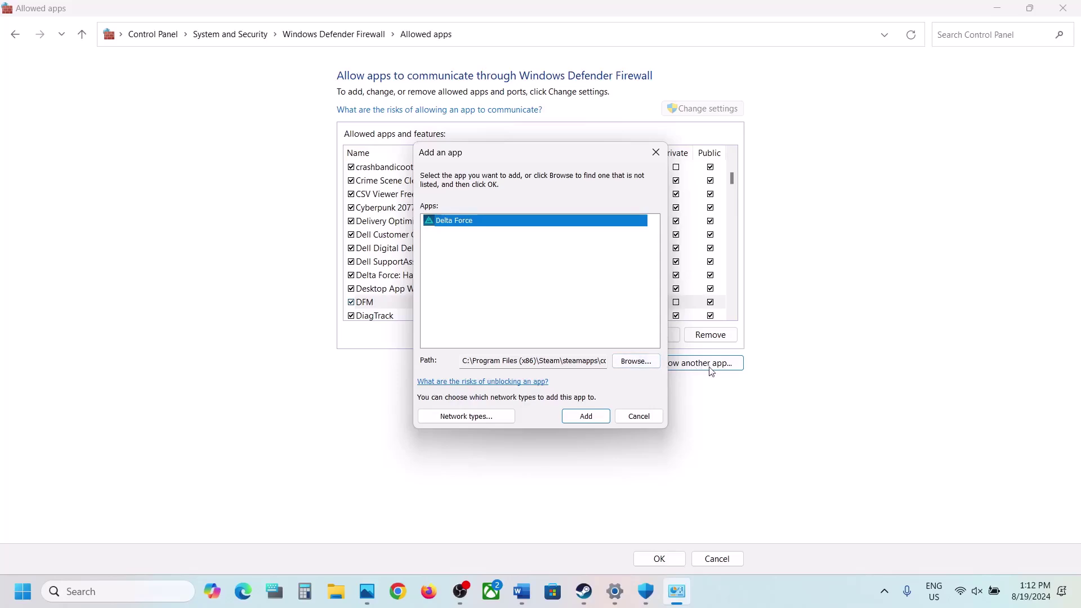
Add startup_runner from the Launcher folder to the firewall's allowed apps
{"action": "left_click", "coordinate": [653, 361]}
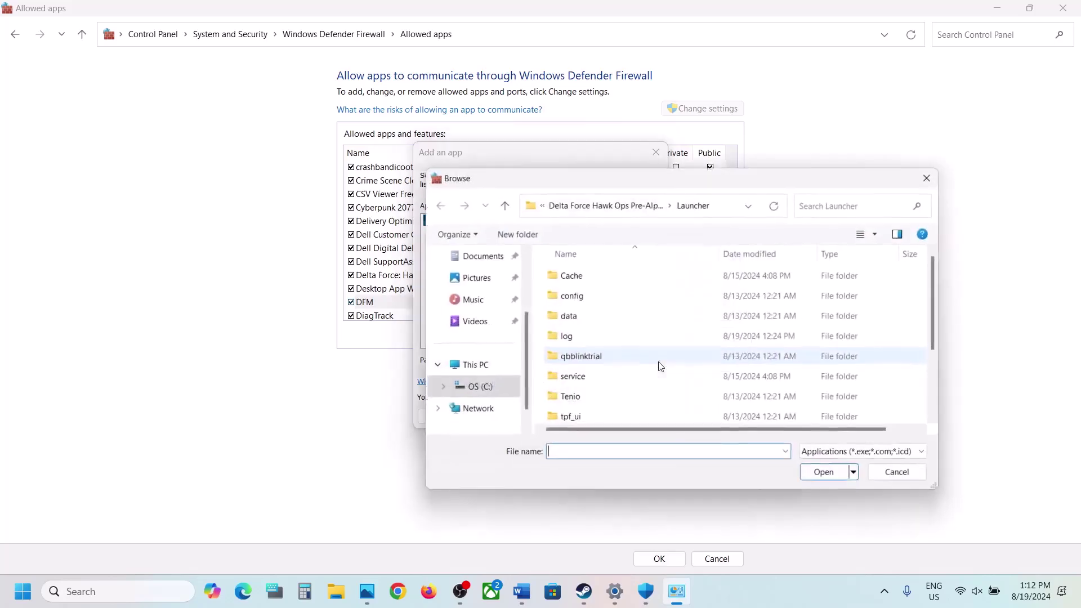
{"action": "scroll", "coordinate": [648, 375], "scroll_direction": "down", "scroll_amount": 2}
{"action": "left_click", "coordinate": [618, 399]}
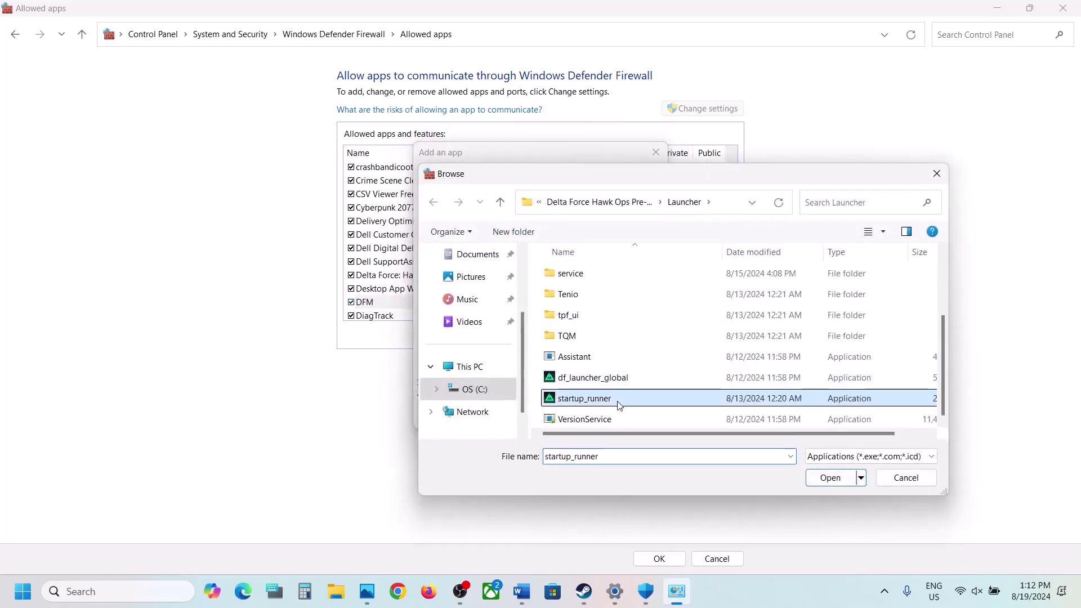
{"action": "left_click", "coordinate": [828, 479]}
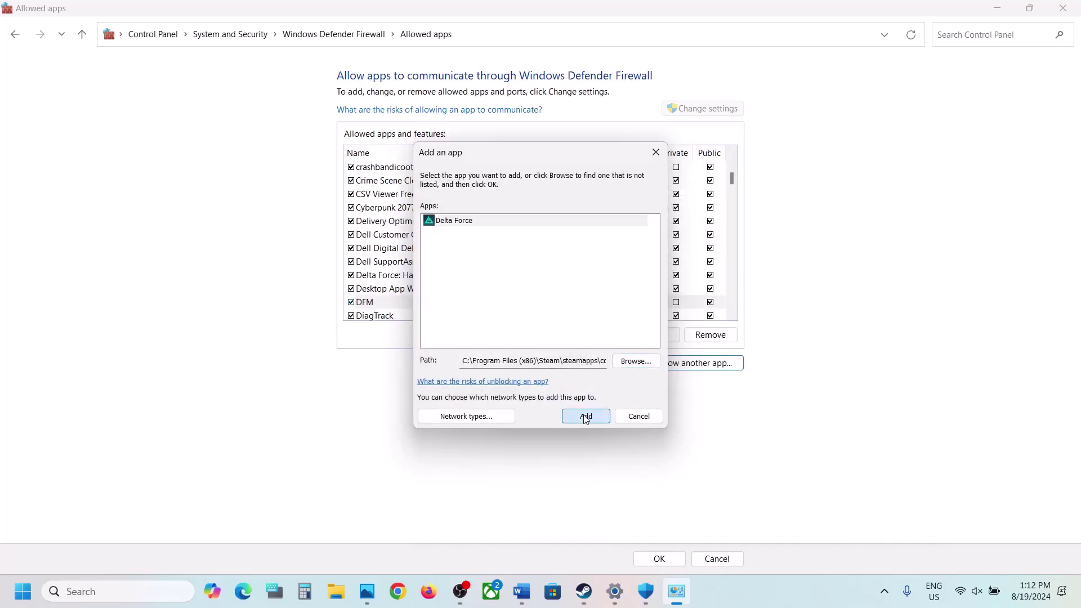
{"action": "left_click", "coordinate": [583, 415]}
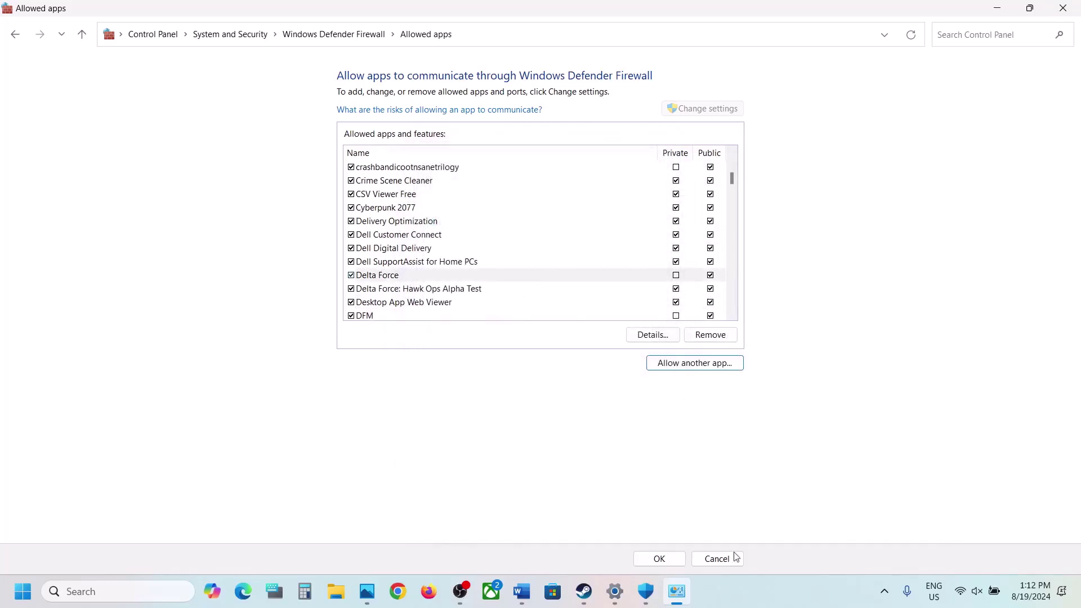
Save the allowed apps list and close the firewall, Windows Security and Settings windows
{"action": "left_click", "coordinate": [667, 559]}
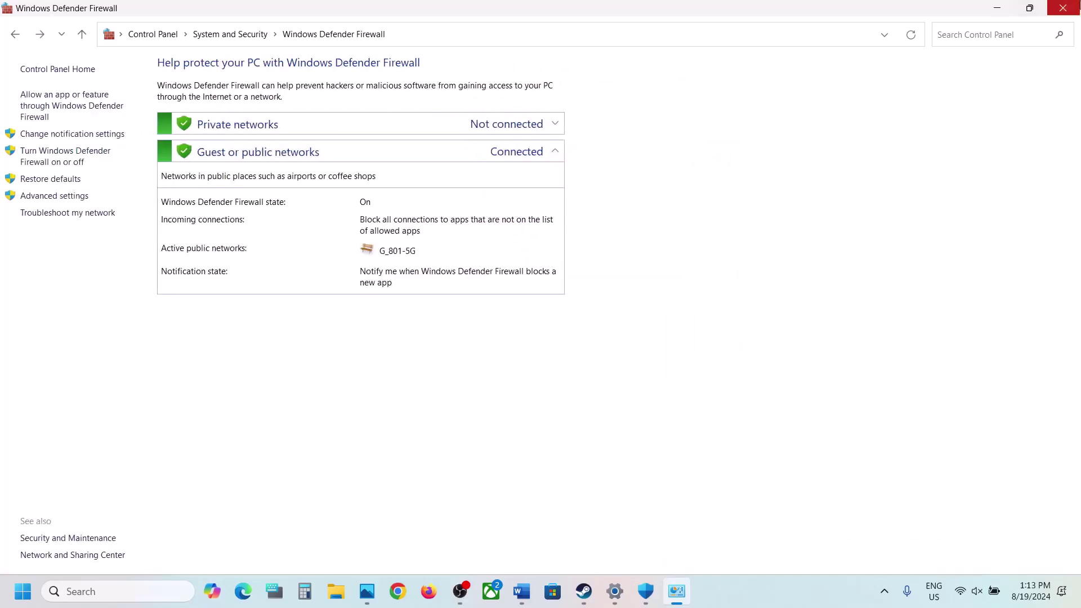
{"action": "left_click", "coordinate": [1066, 13]}
{"action": "left_click", "coordinate": [1066, 12]}
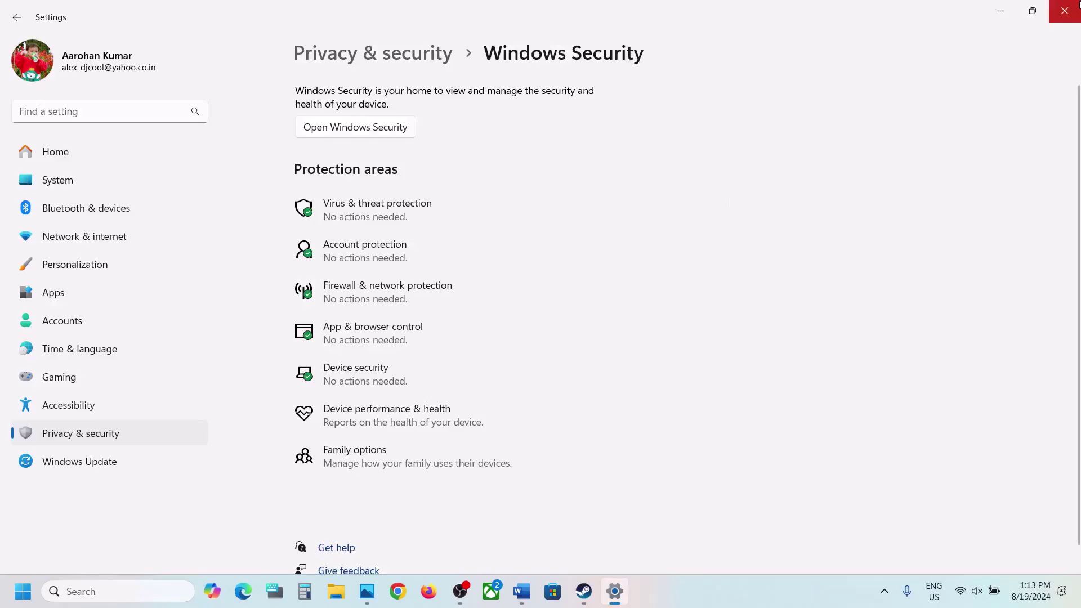
{"action": "left_click", "coordinate": [1066, 14]}
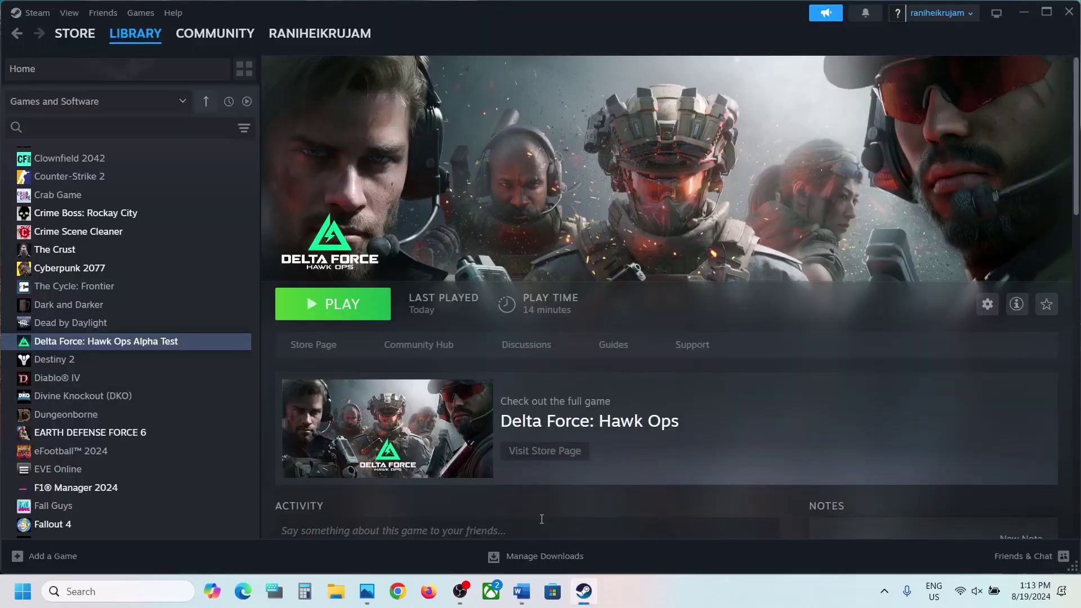
Switch to Word, read Step 4 of the notes, select "Run the game as an administrator", and minimize the document
{"action": "left_click", "coordinate": [521, 592]}
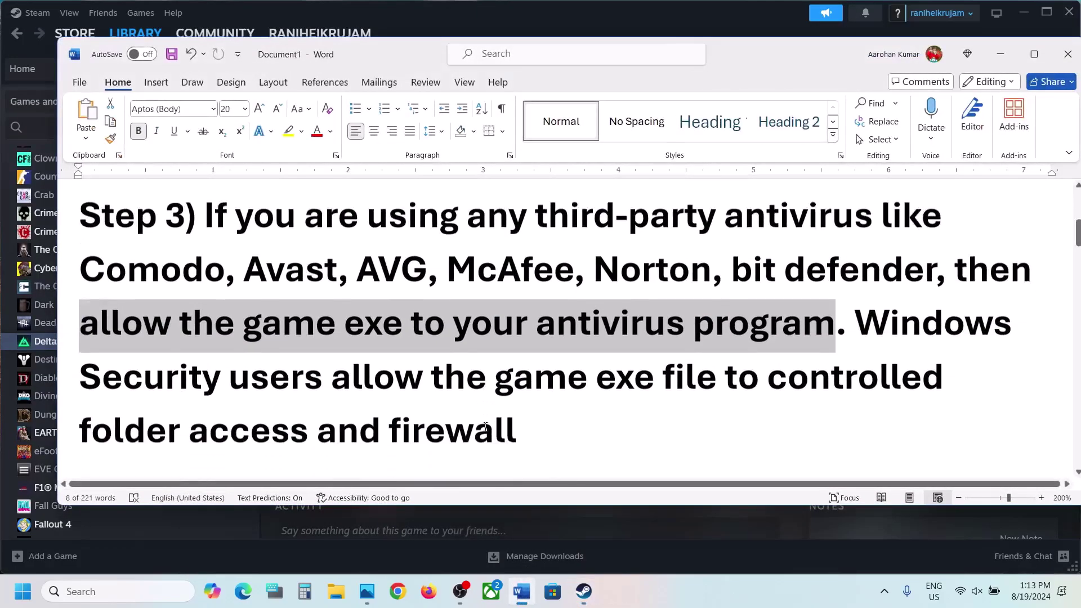
{"action": "scroll", "coordinate": [486, 427], "scroll_direction": "down", "scroll_amount": 1}
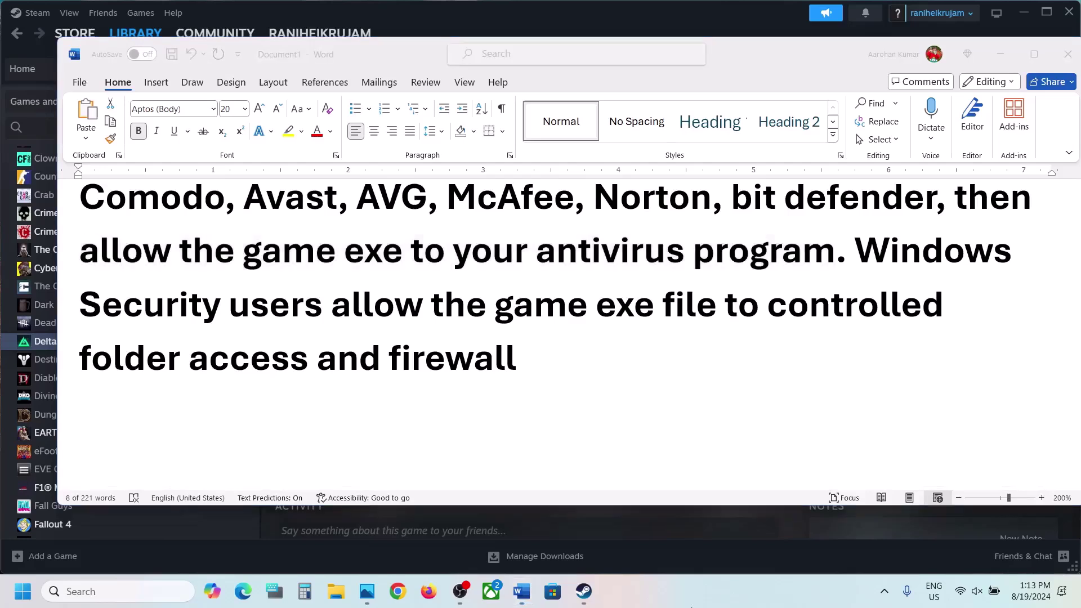
{"action": "scroll", "coordinate": [564, 327], "scroll_direction": "down", "scroll_amount": 1}
{"action": "scroll", "coordinate": [460, 405], "scroll_direction": "down", "scroll_amount": 1}
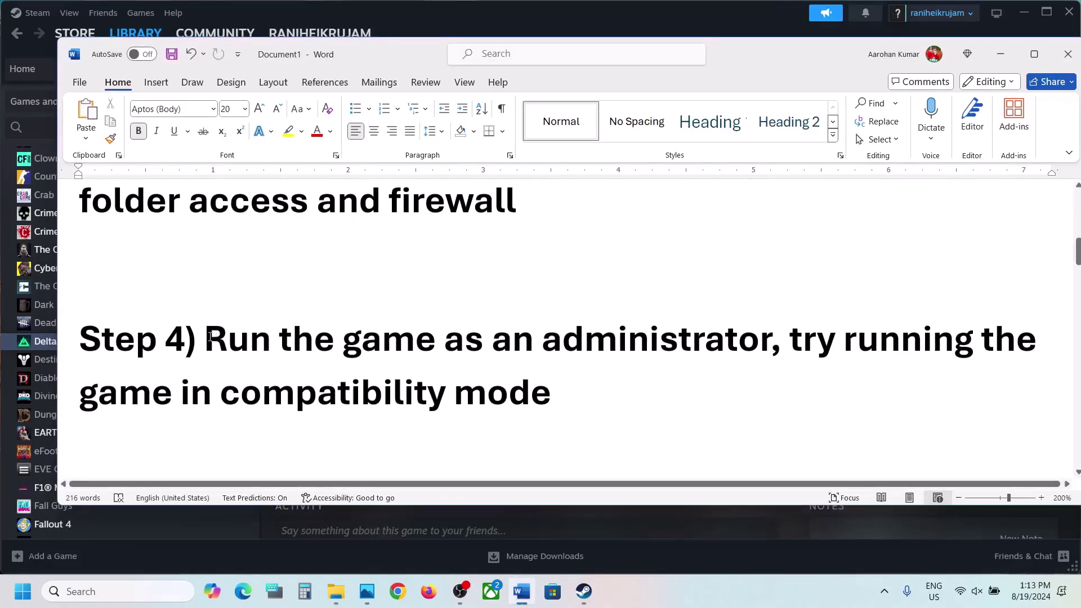
{"action": "left_click_drag", "start_coordinate": [210, 337], "coordinate": [613, 356]}
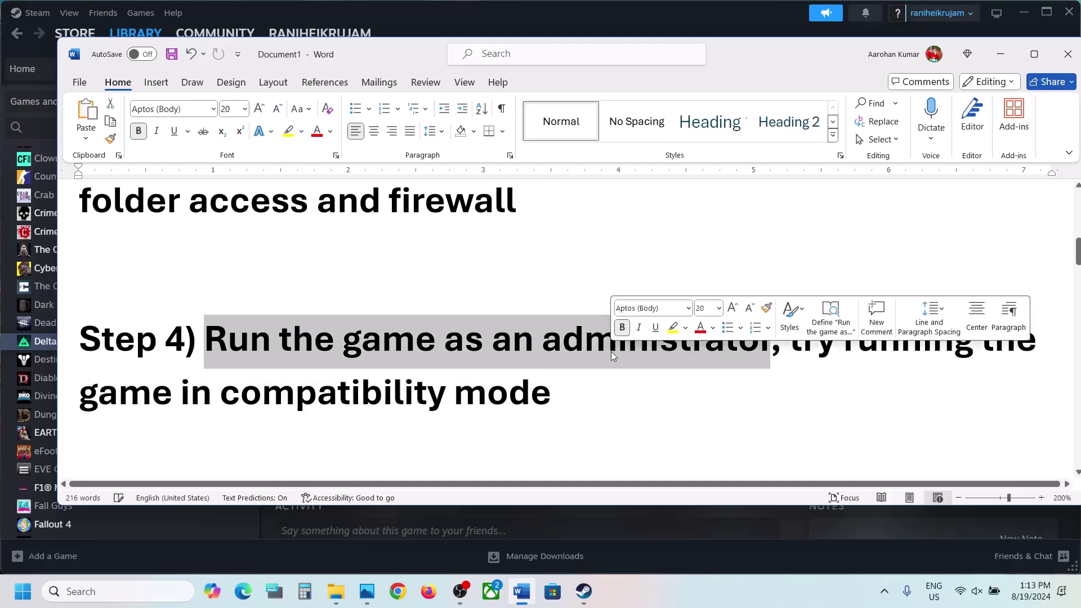
{"action": "left_click", "coordinate": [1001, 53]}
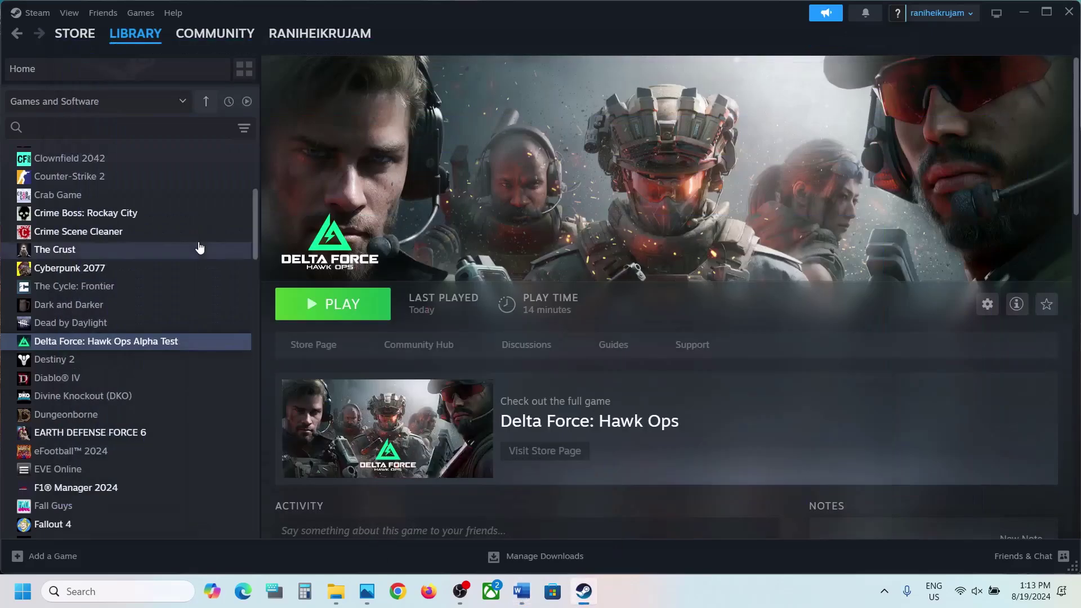
Browse the local files of Delta Force: Hawk Ops Alpha Test from the Steam library and open the Game folder
{"action": "right_click", "coordinate": [136, 342]}
{"action": "mouse_move", "coordinate": [179, 431]}
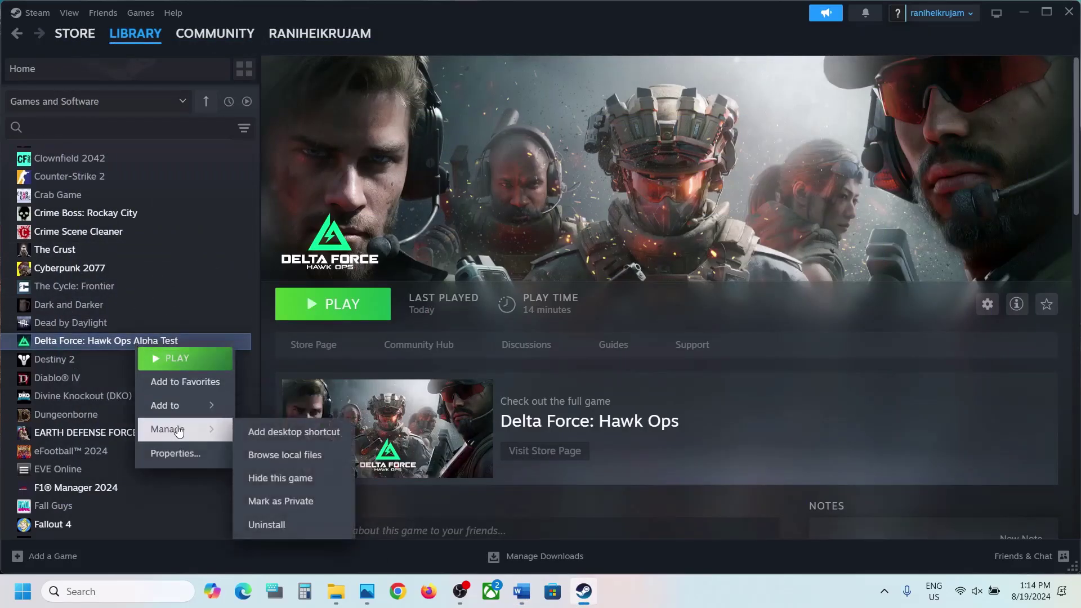
{"action": "left_click", "coordinate": [287, 453]}
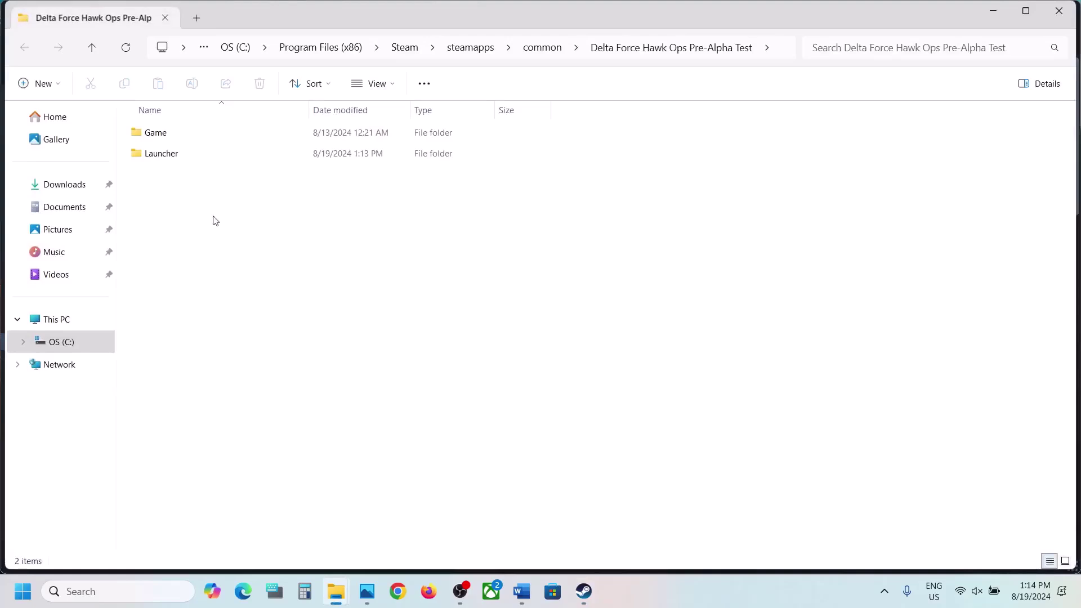
{"action": "left_click", "coordinate": [174, 136]}
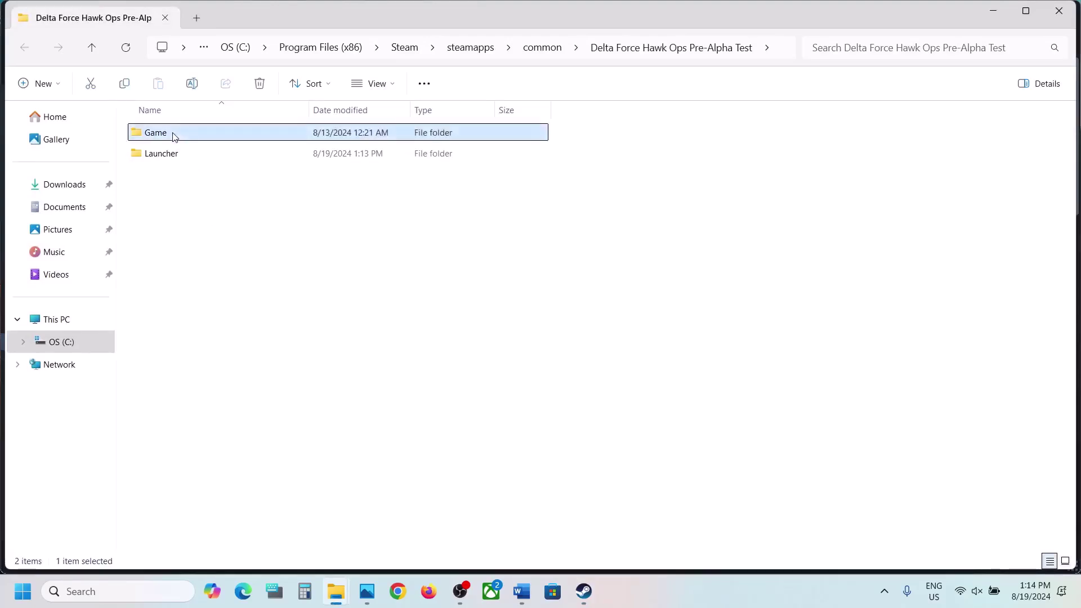
{"action": "double_click", "coordinate": [174, 137]}
Open the compatibility settings in the properties of the DeltaForceClient application
{"action": "left_click", "coordinate": [181, 172]}
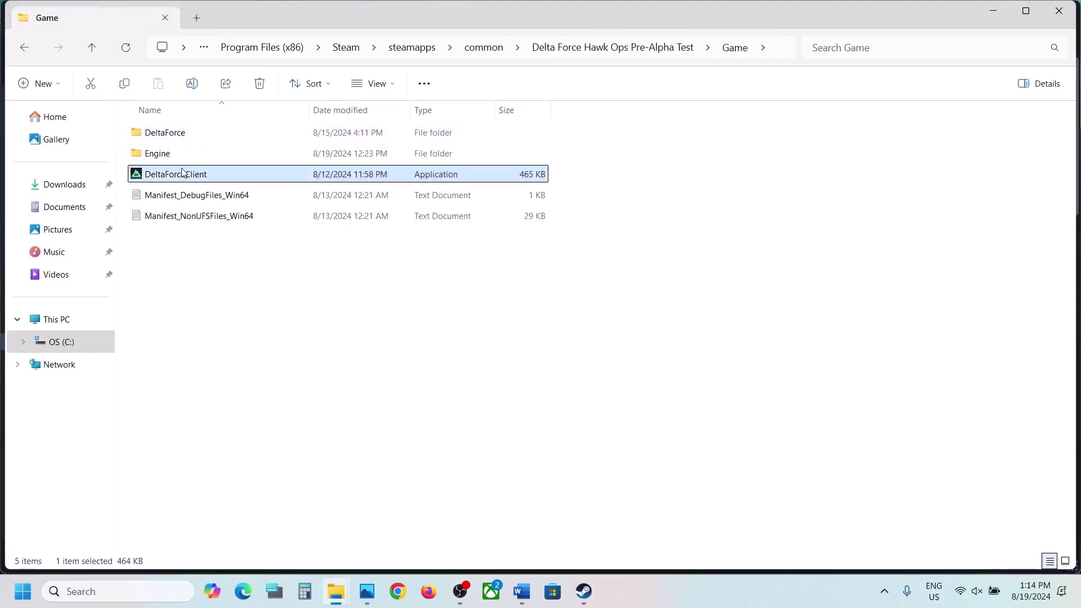
{"action": "right_click", "coordinate": [181, 173]}
{"action": "left_click", "coordinate": [229, 368]}
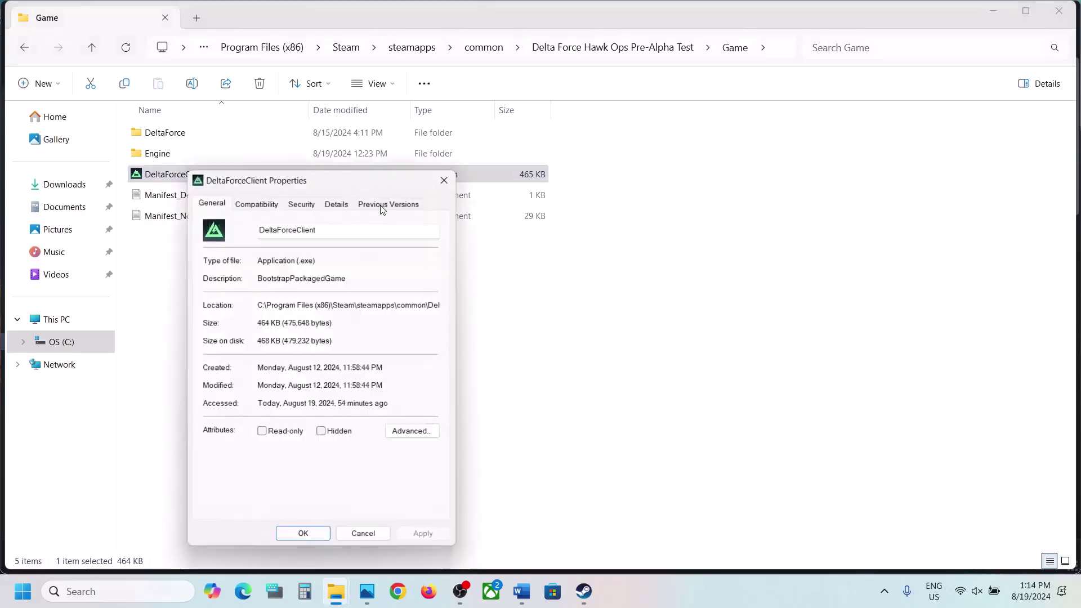
{"action": "left_click", "coordinate": [258, 204]}
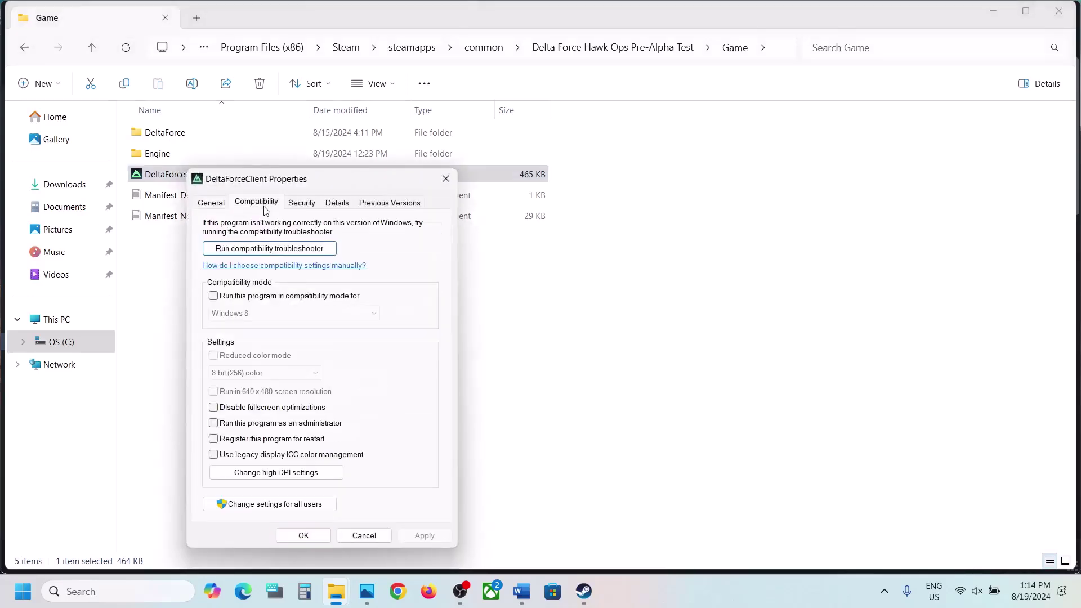
Set DeltaForceClient to run as an administrator, save its properties, and briefly bring the Steam library forward before minimizing it
{"action": "left_click", "coordinate": [213, 423]}
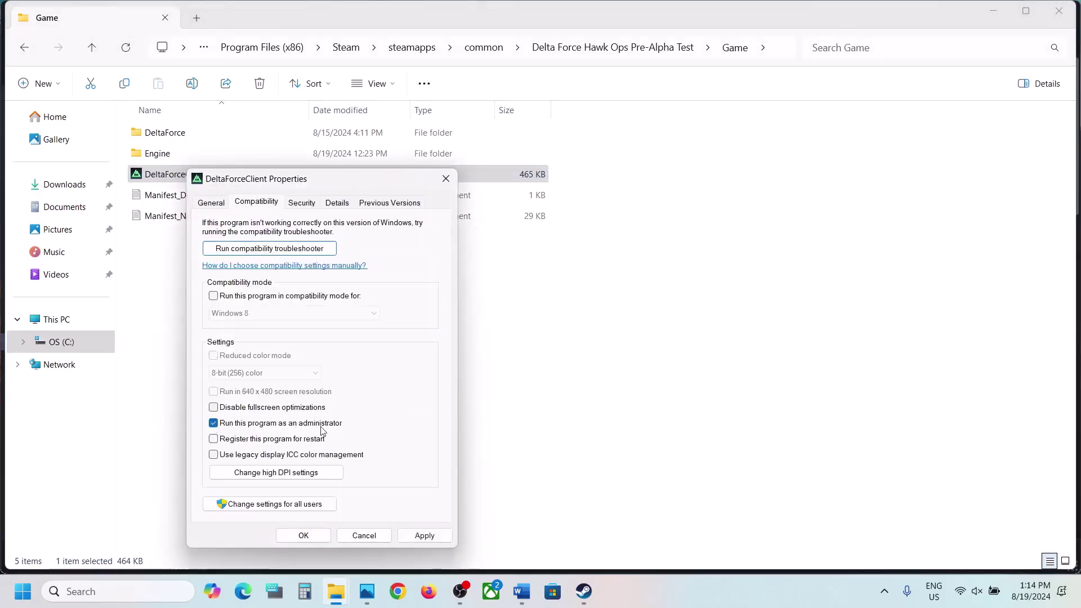
{"action": "left_click", "coordinate": [423, 535]}
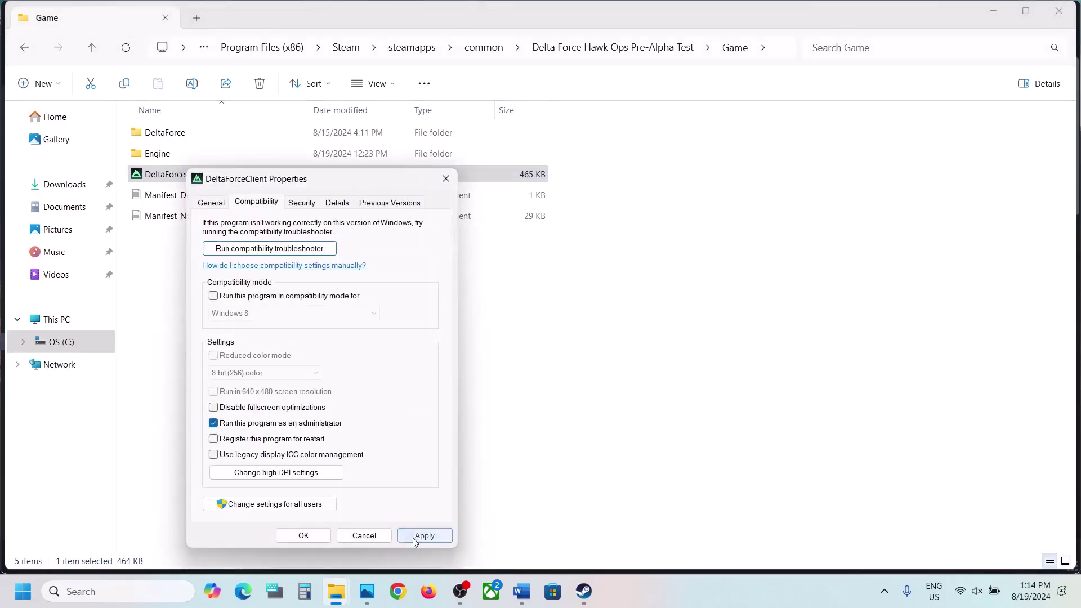
{"action": "left_click", "coordinate": [320, 540]}
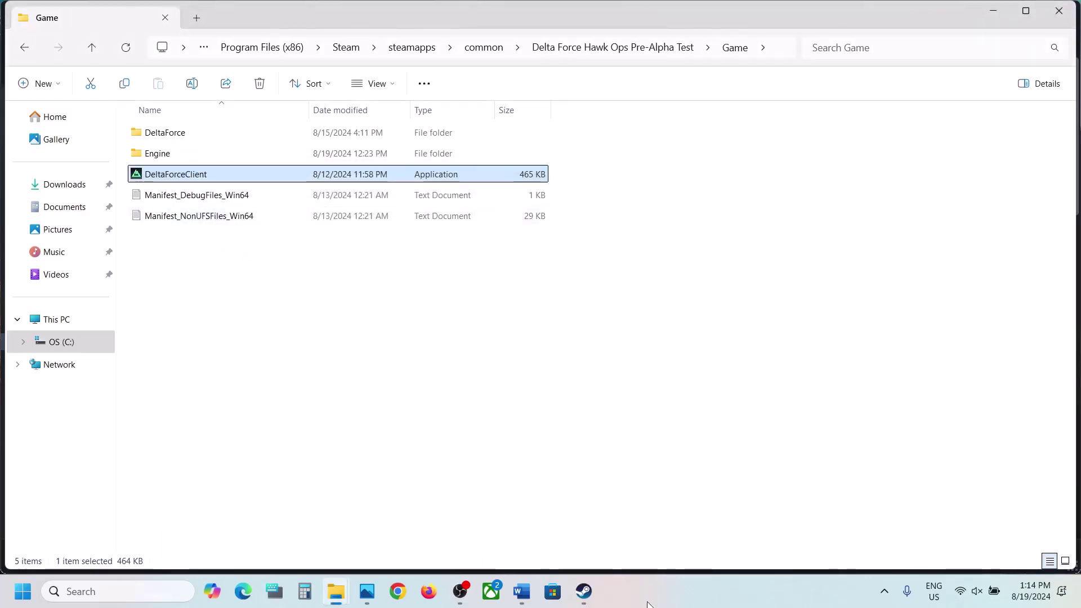
{"action": "left_click", "coordinate": [584, 592]}
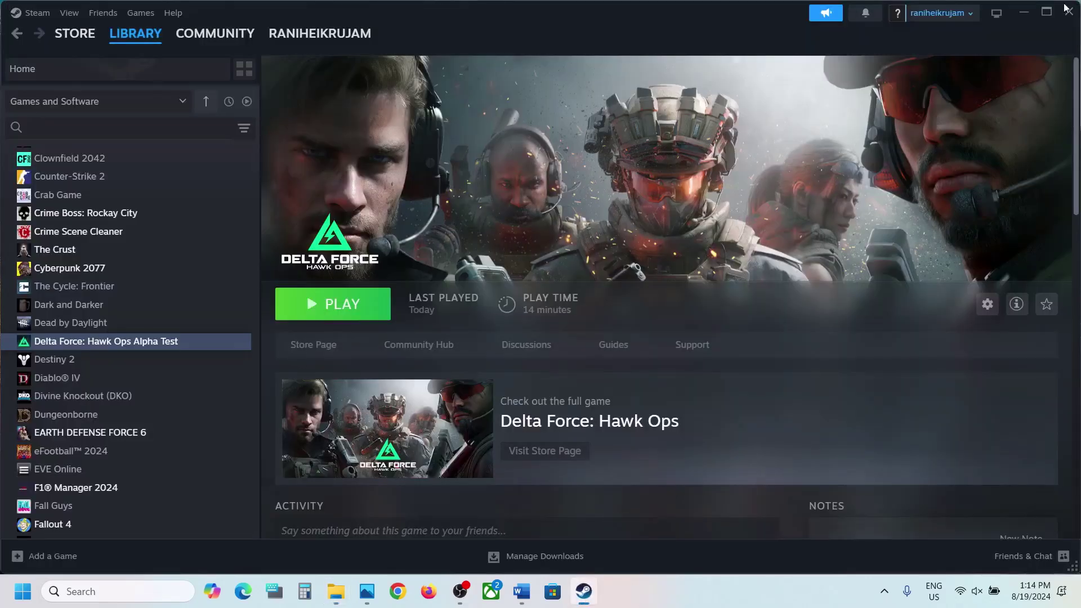
{"action": "left_click", "coordinate": [1024, 13]}
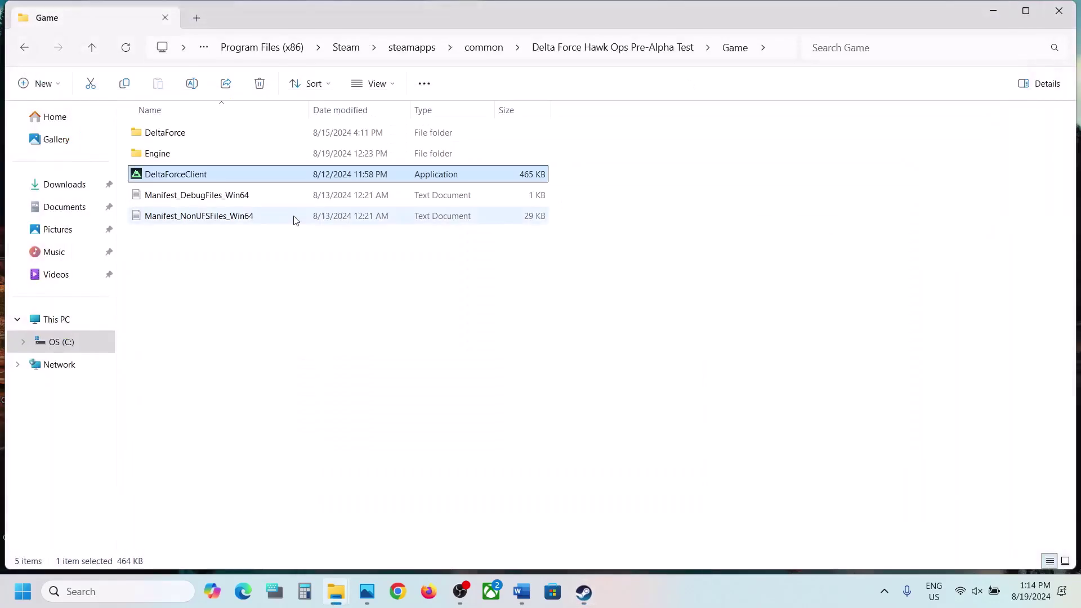
Set DeltaForceClient to run in compatibility mode for Windows 7 with fullscreen optimizations disabled, and save its properties
{"action": "right_click", "coordinate": [217, 180]}
{"action": "left_click", "coordinate": [289, 366]}
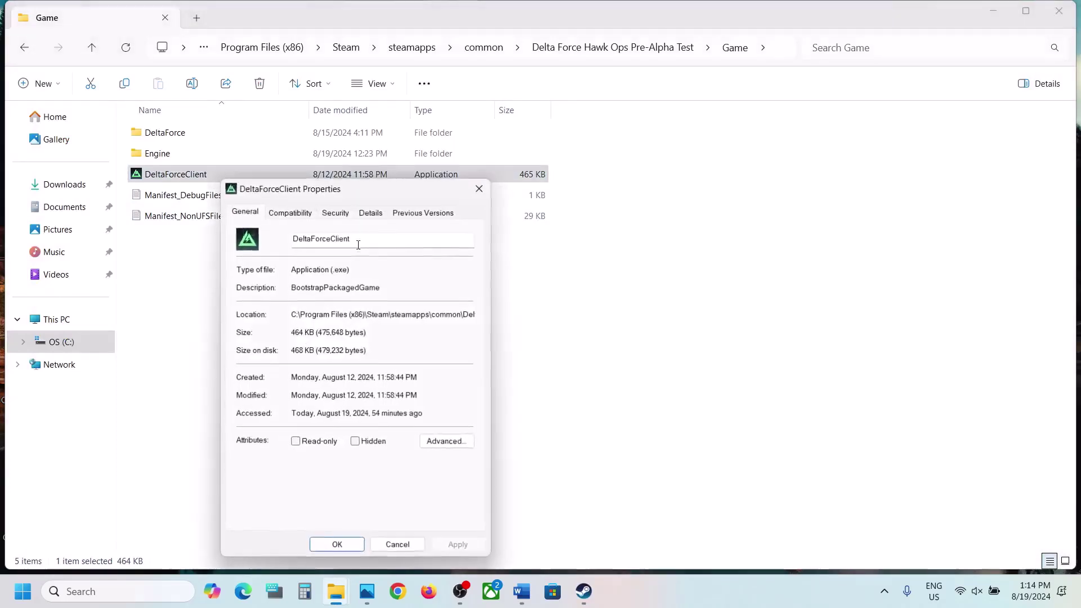
{"action": "left_click", "coordinate": [290, 213]}
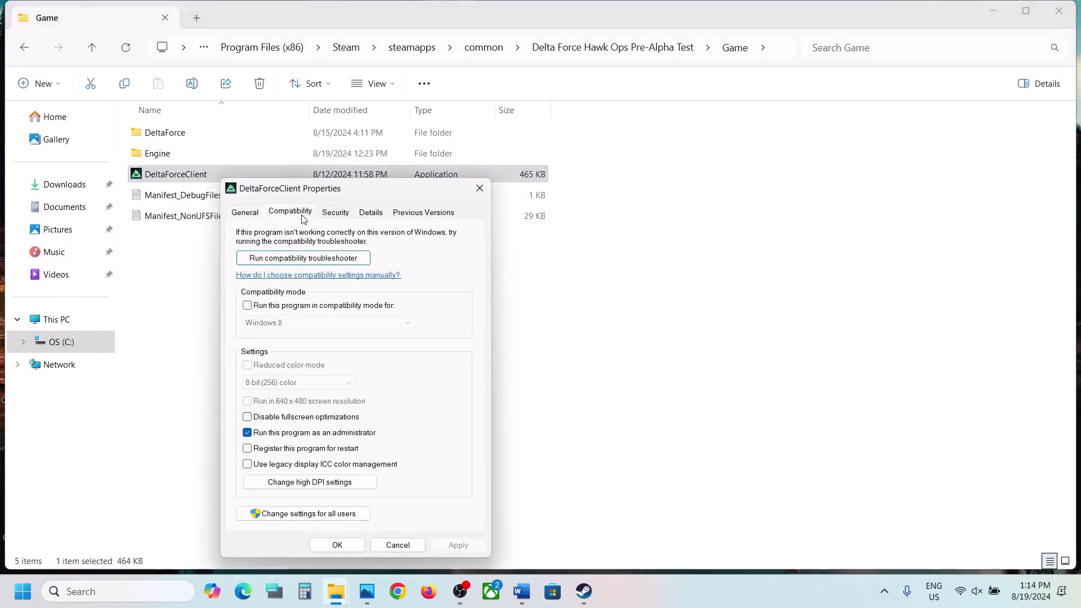
{"action": "left_click", "coordinate": [247, 306]}
{"action": "left_click", "coordinate": [459, 546]}
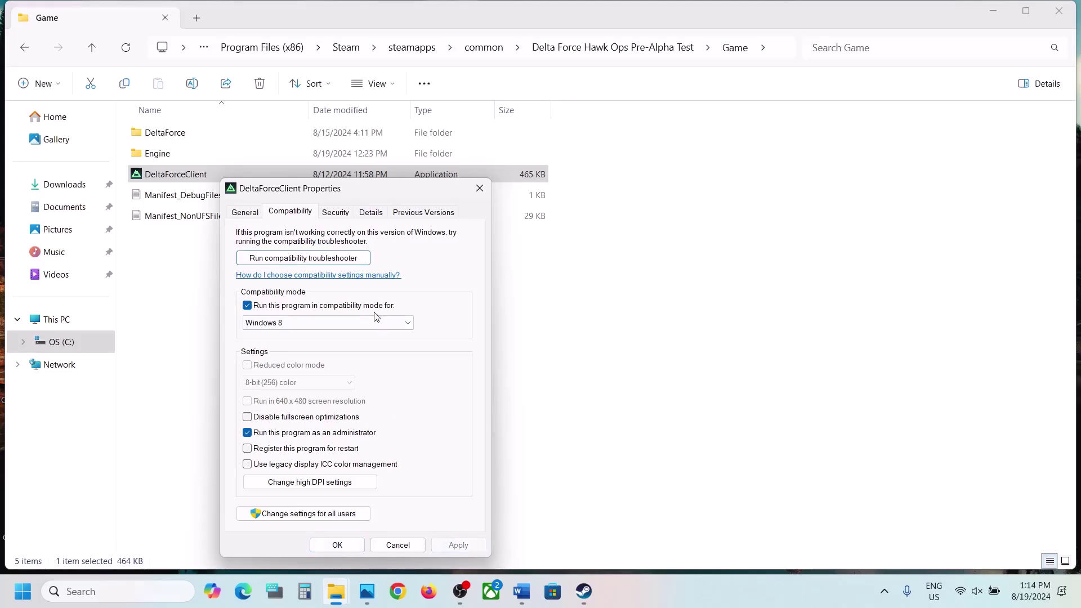
{"action": "left_click", "coordinate": [328, 323]}
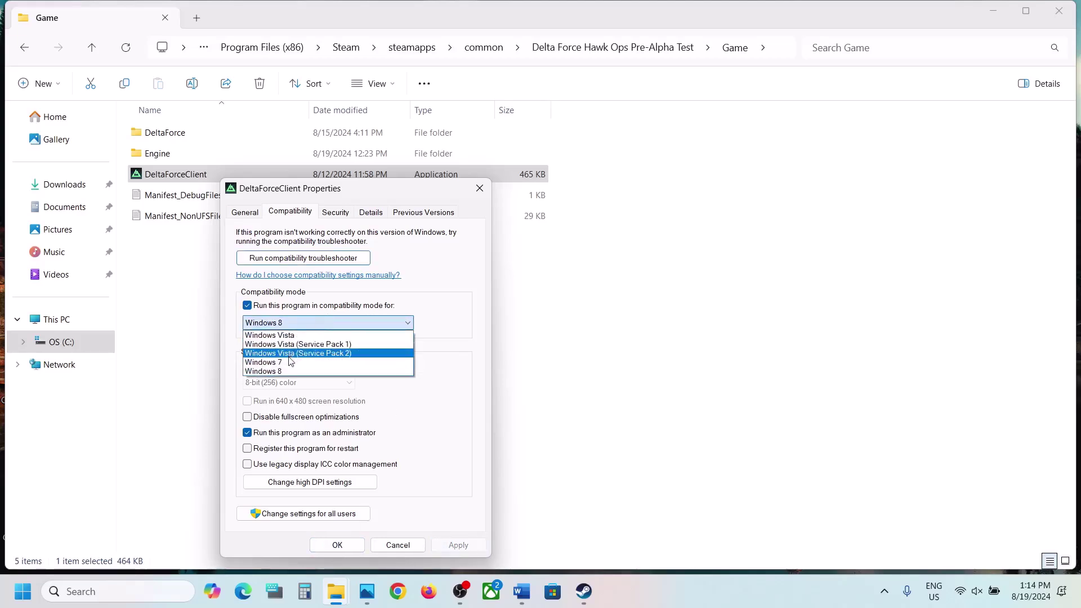
{"action": "left_click", "coordinate": [292, 362]}
{"action": "left_click", "coordinate": [453, 543]}
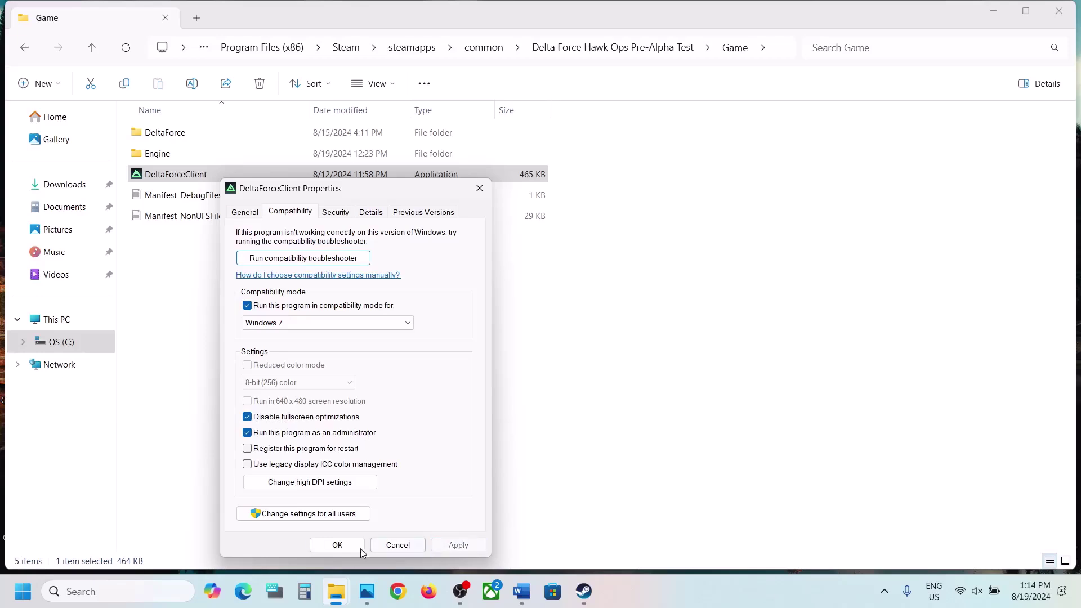
{"action": "left_click", "coordinate": [335, 548]}
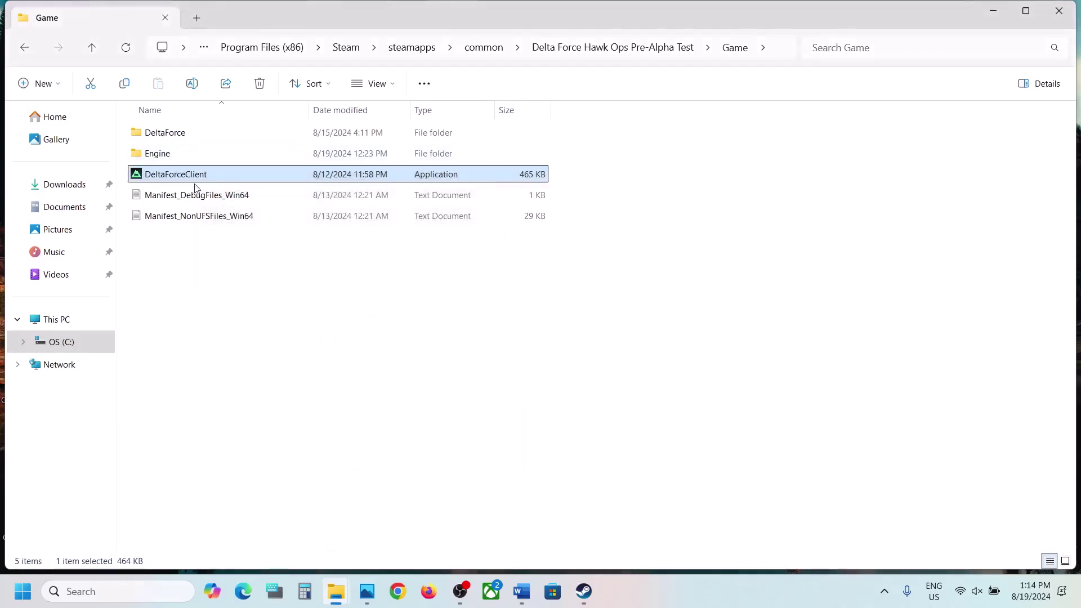
Open the Win64 folder inside DeltaForce > Binaries of the game files
{"action": "left_click", "coordinate": [173, 140]}
{"action": "double_click", "coordinate": [172, 141]}
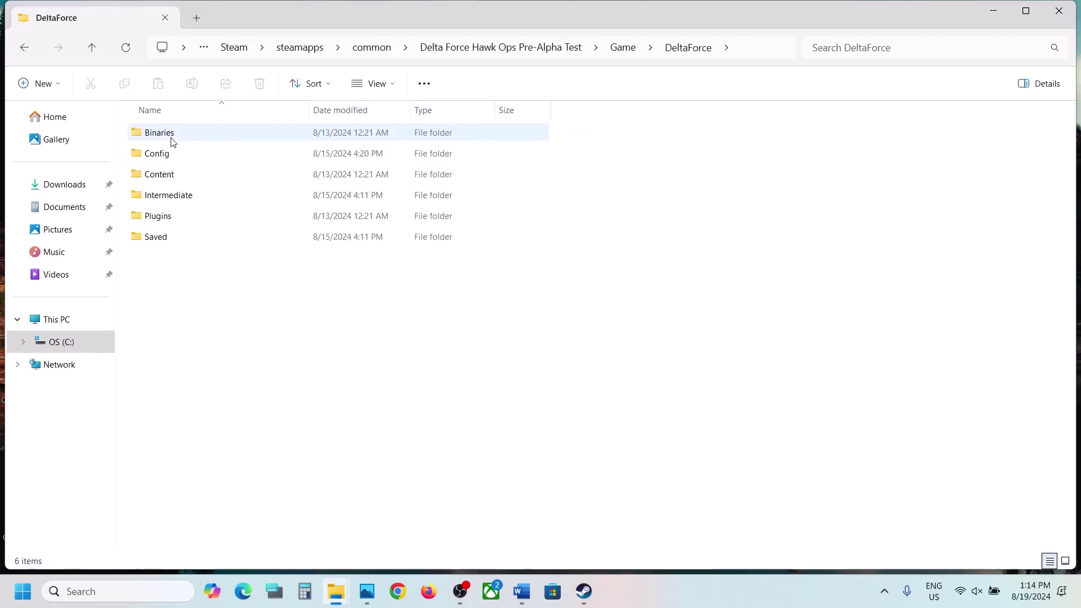
{"action": "double_click", "coordinate": [172, 141]}
{"action": "double_click", "coordinate": [169, 154]}
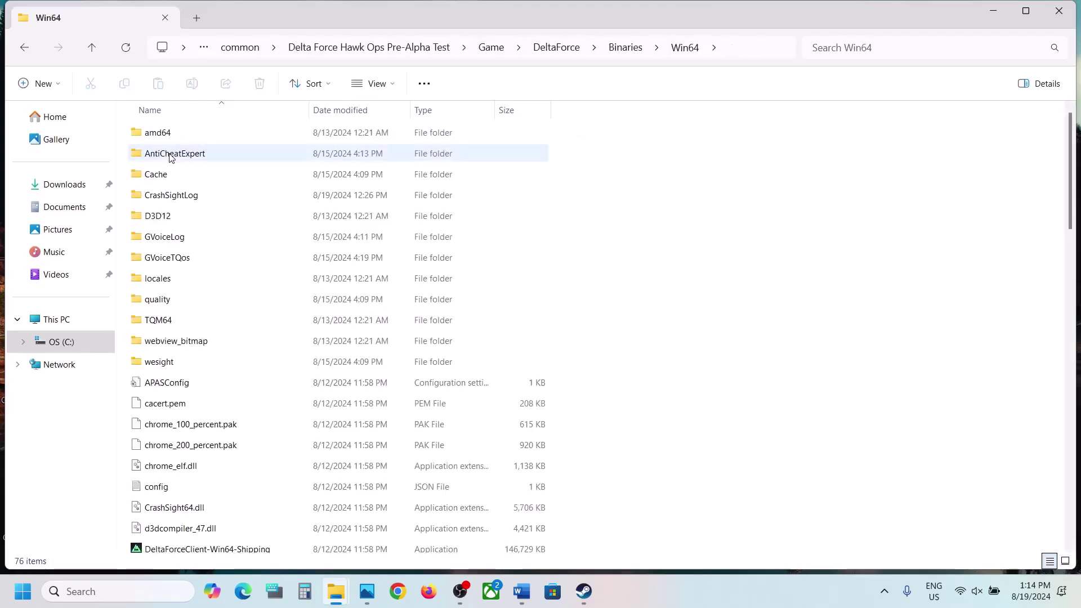
Set the DeltaForceClient-Win64-Shipping application to run as an administrator in its compatibility properties and apply it
{"action": "scroll", "coordinate": [241, 347], "scroll_direction": "down", "scroll_amount": 15}
{"action": "scroll", "coordinate": [235, 321], "scroll_direction": "up", "scroll_amount": 12}
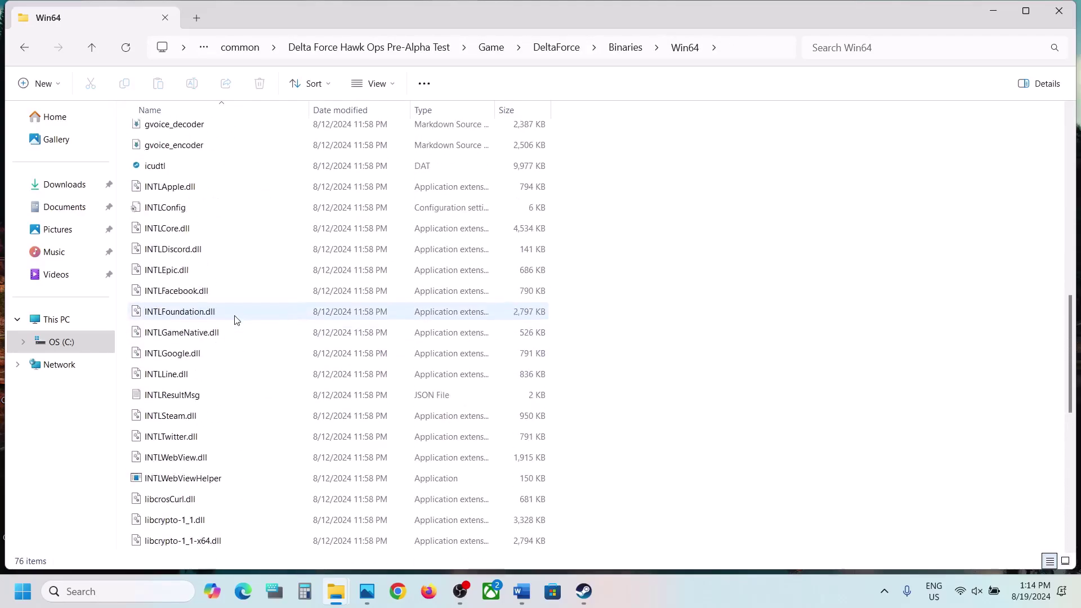
{"action": "scroll", "coordinate": [235, 320], "scroll_direction": "up", "scroll_amount": 3}
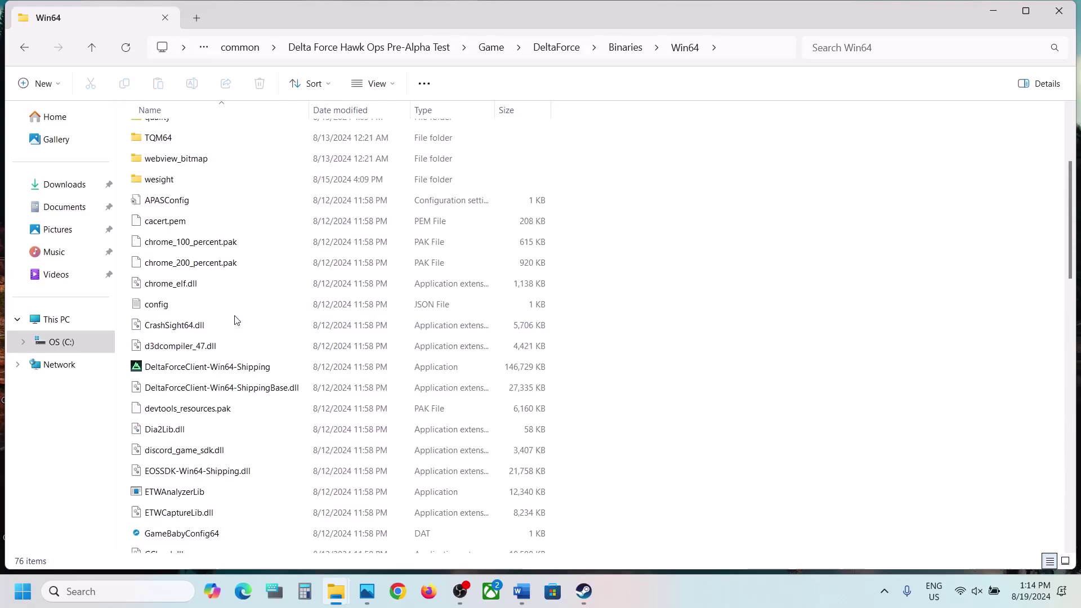
{"action": "left_click", "coordinate": [190, 369]}
{"action": "right_click", "coordinate": [189, 371]}
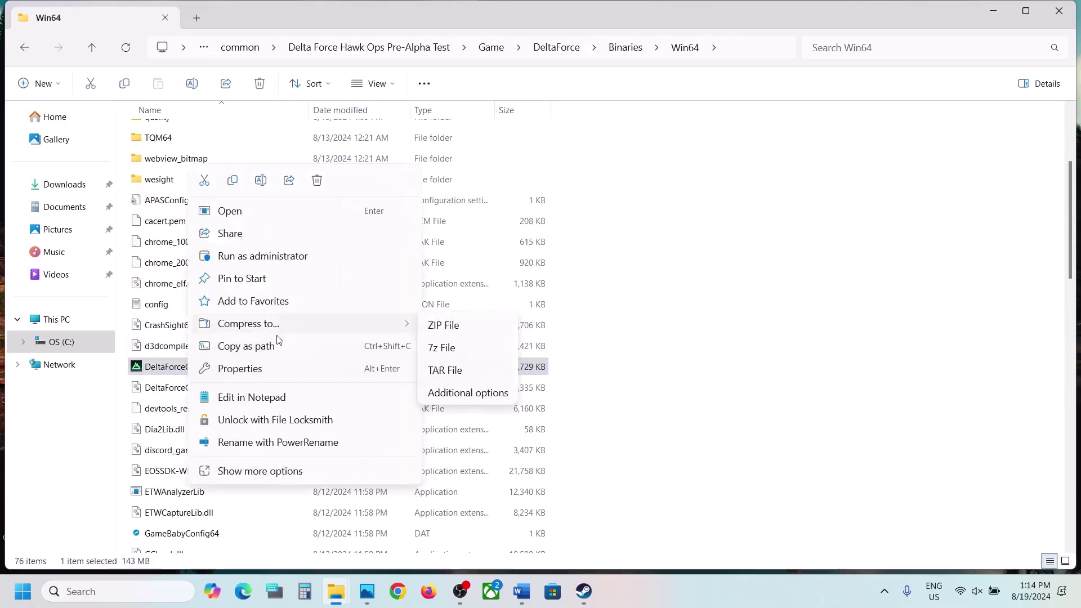
{"action": "left_click", "coordinate": [256, 369]}
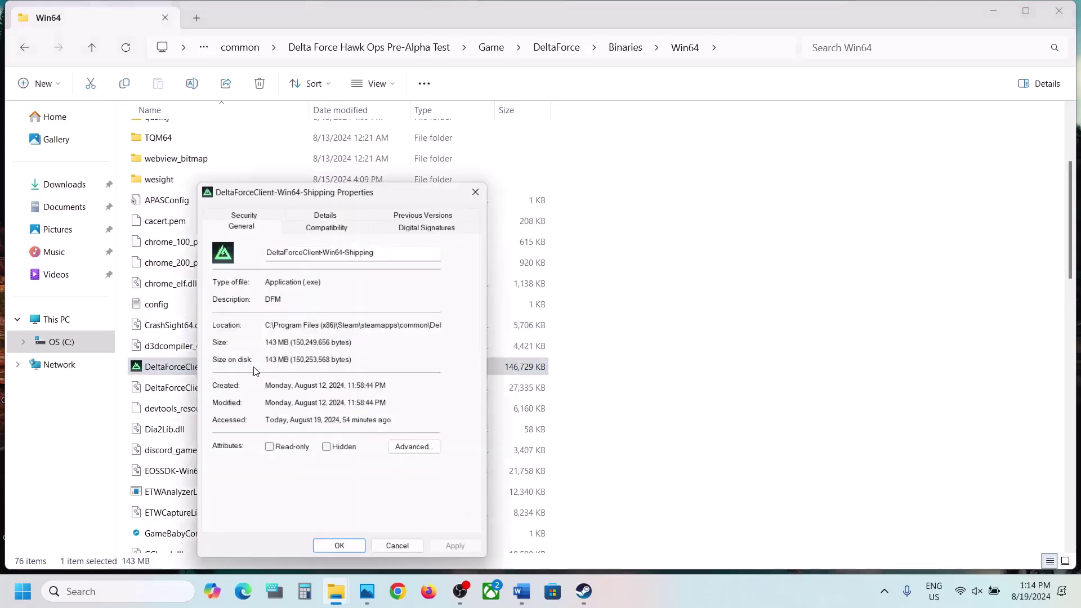
{"action": "left_click", "coordinate": [338, 225]}
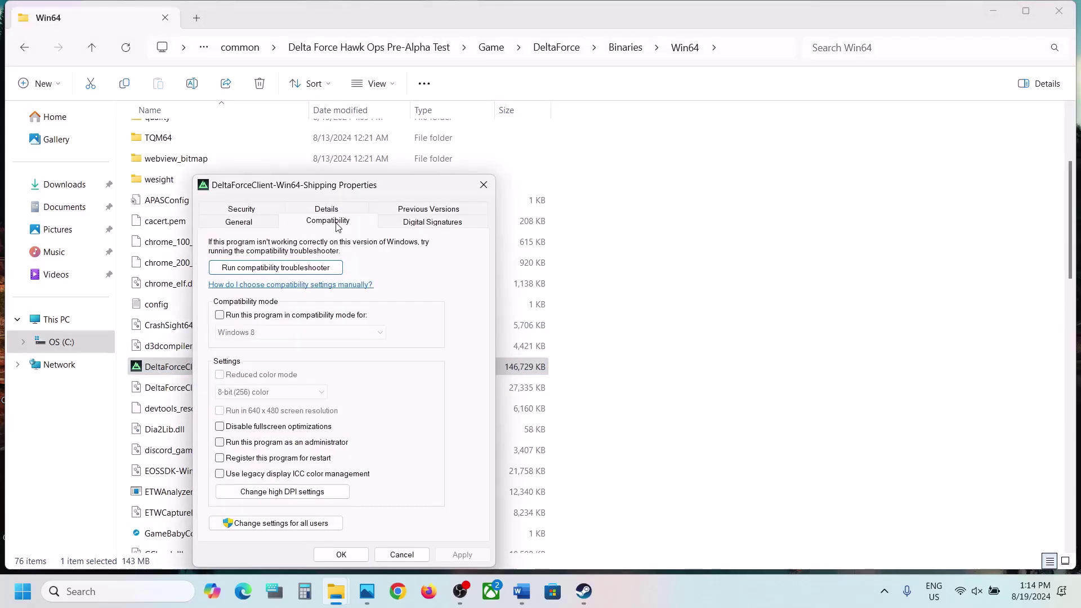
{"action": "left_click", "coordinate": [219, 443]}
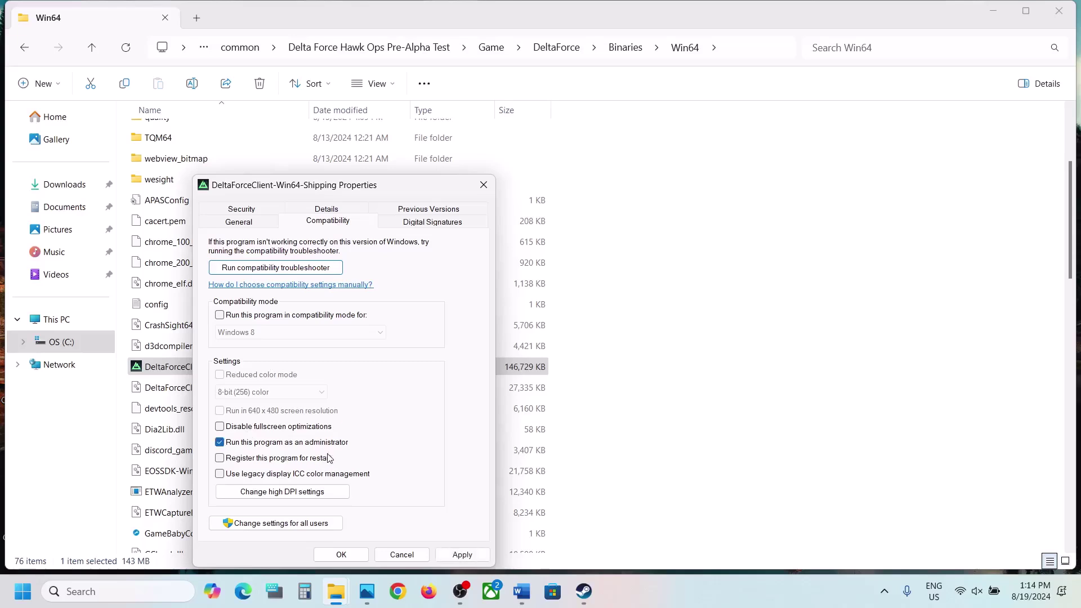
{"action": "left_click", "coordinate": [463, 554]}
Set DeltaForceClient-Win64-Shipping to compatibility mode for Windows 7 with fullscreen optimizations disabled, and save its properties
{"action": "left_click", "coordinate": [264, 332]}
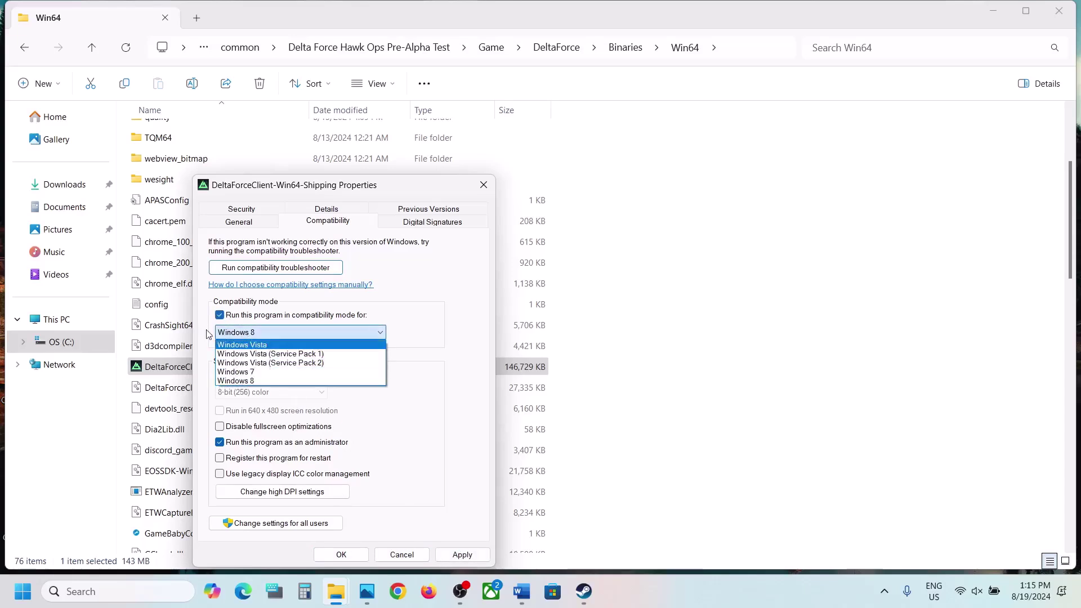
{"action": "left_click", "coordinate": [235, 373]}
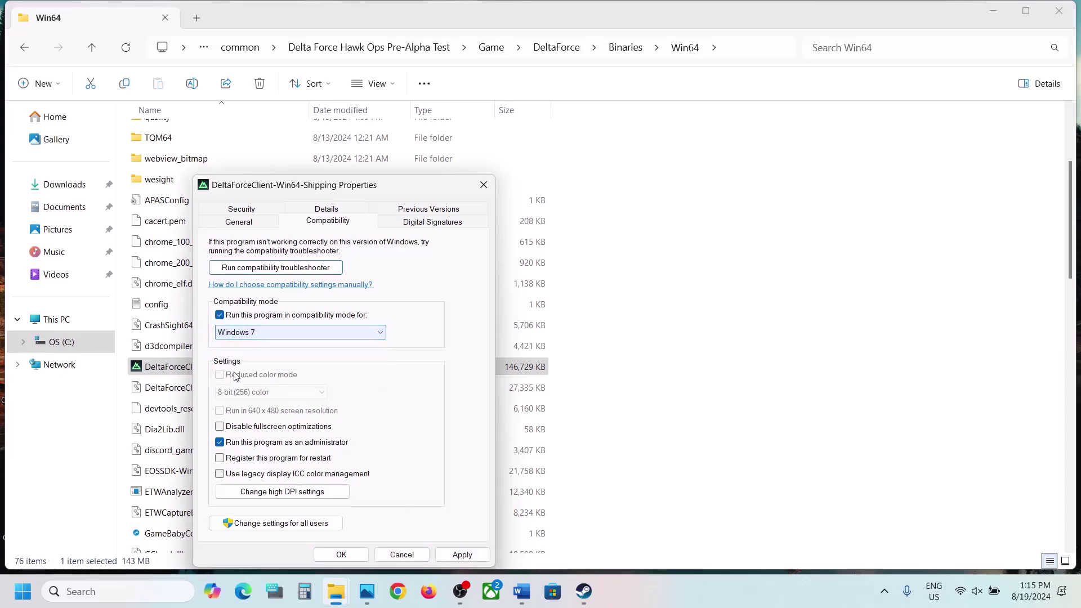
{"action": "left_click", "coordinate": [461, 555]}
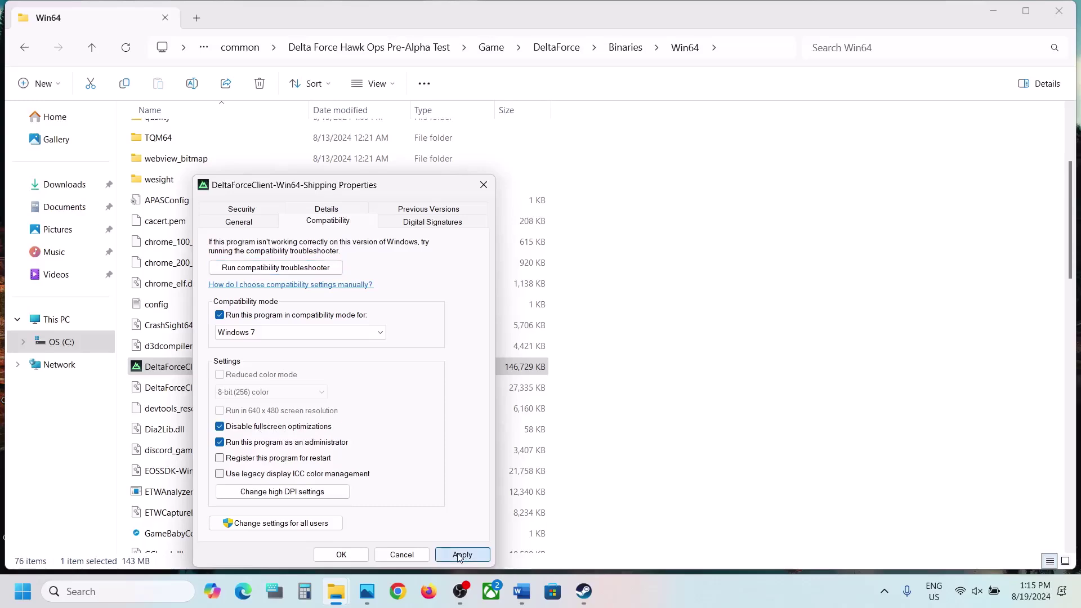
{"action": "left_click", "coordinate": [461, 555]}
{"action": "left_click", "coordinate": [343, 555]}
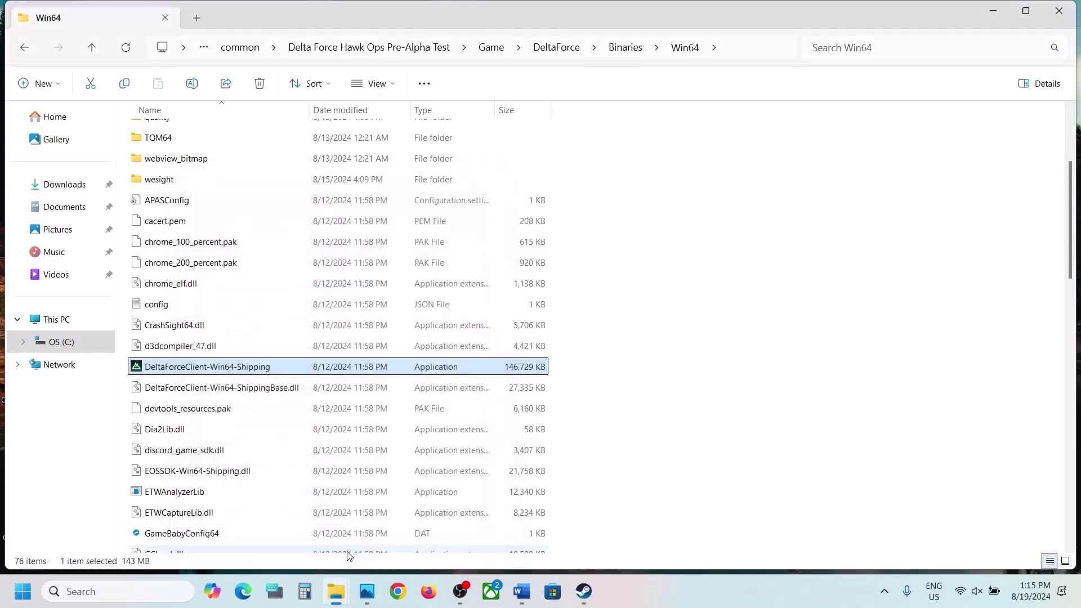
Turn off compatibility mode, disabled fullscreen optimizations and running as administrator for DeltaForceClient-Win64-Shipping, and save its properties
{"action": "right_click", "coordinate": [199, 371]}
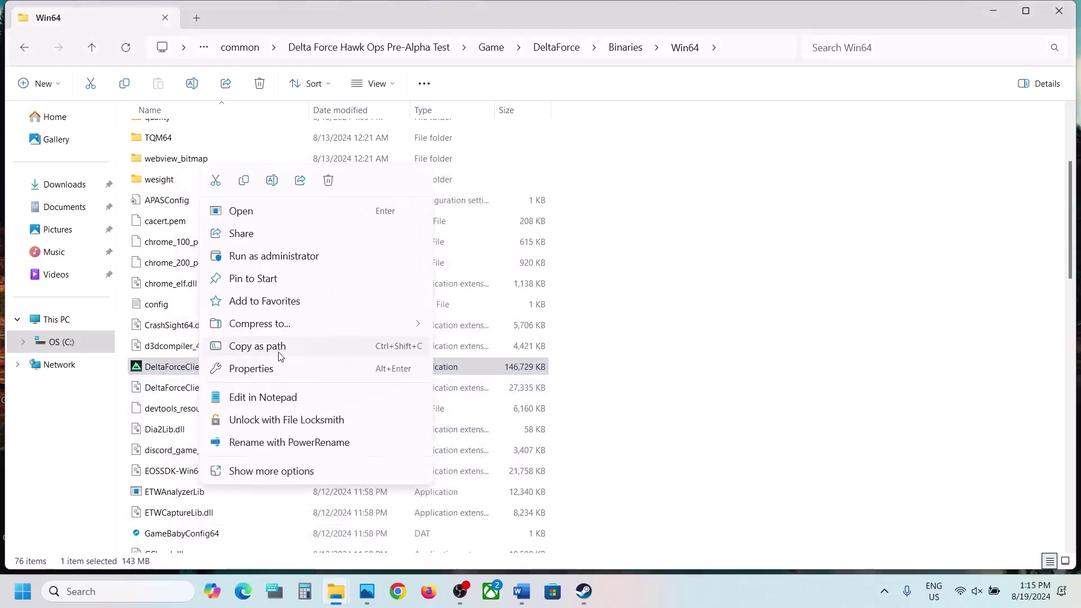
{"action": "left_click", "coordinate": [269, 373]}
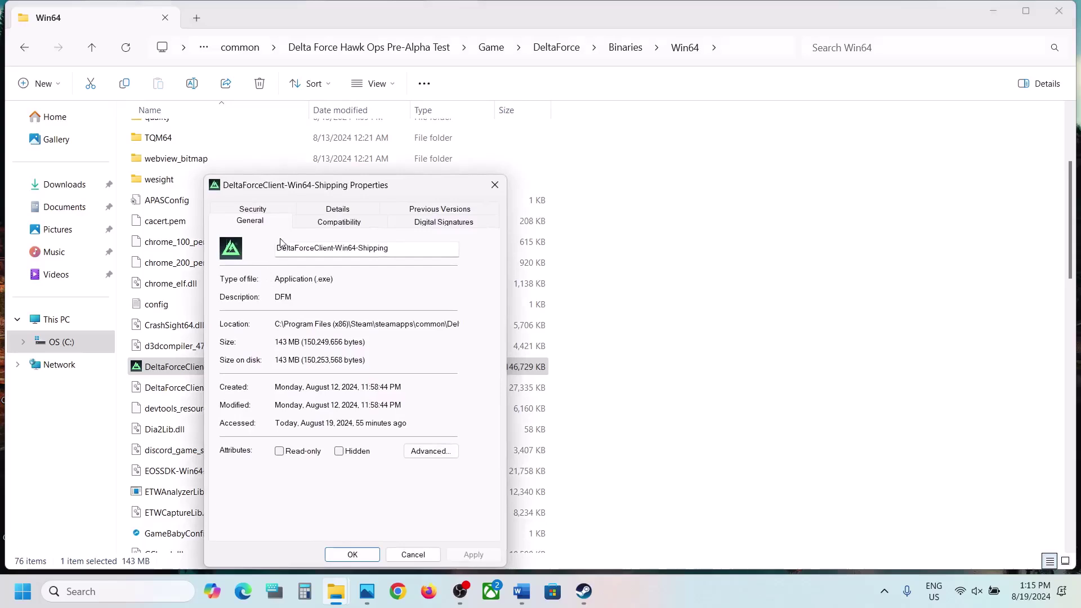
{"action": "left_click", "coordinate": [303, 224]}
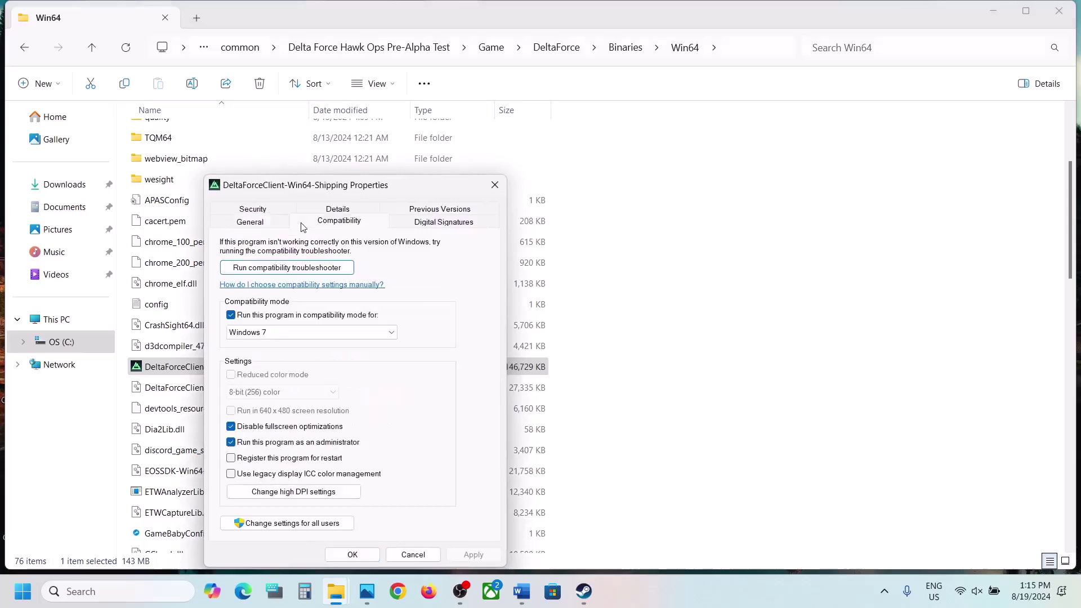
{"action": "left_click", "coordinate": [232, 316]}
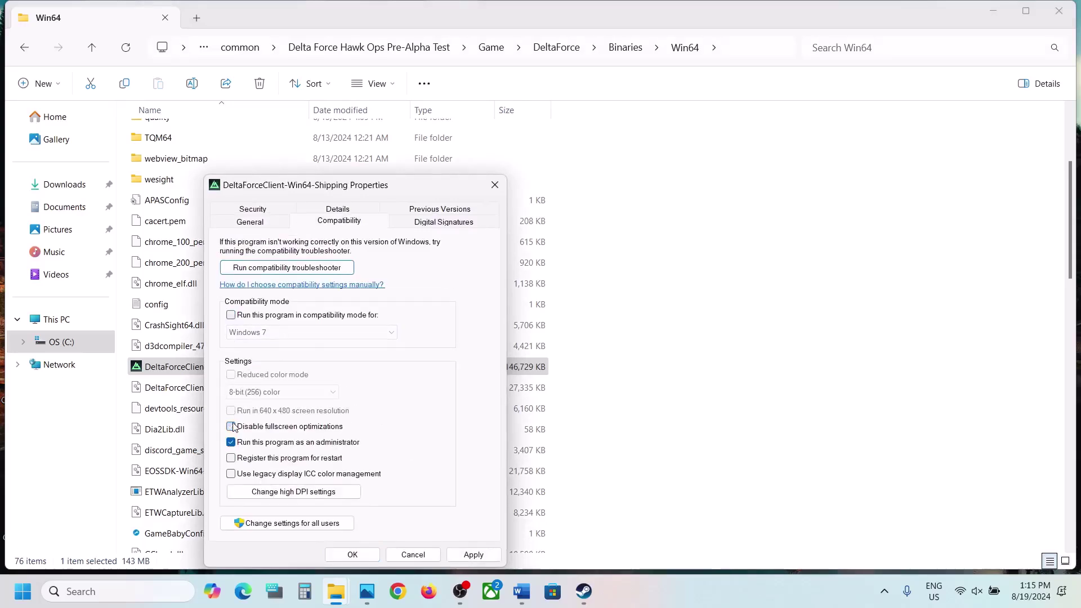
{"action": "left_click", "coordinate": [473, 555]}
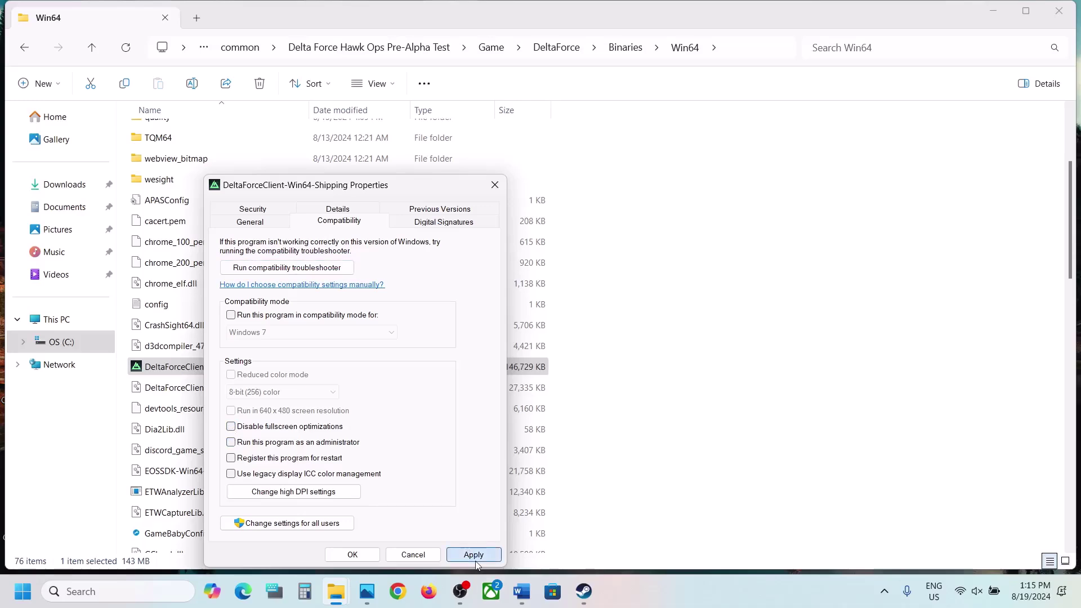
{"action": "left_click", "coordinate": [351, 554]}
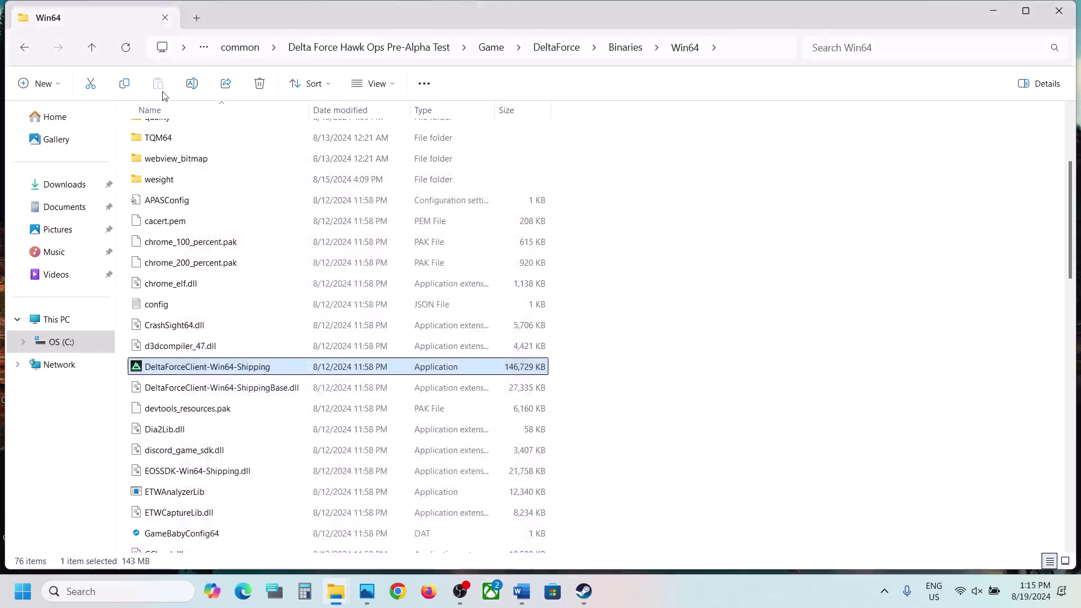
Return to the Game folder and turn off compatibility mode, disabled fullscreen optimizations and running as administrator for DeltaForceClient, applying the changes
{"action": "left_click", "coordinate": [100, 50]}
{"action": "left_click", "coordinate": [100, 51]}
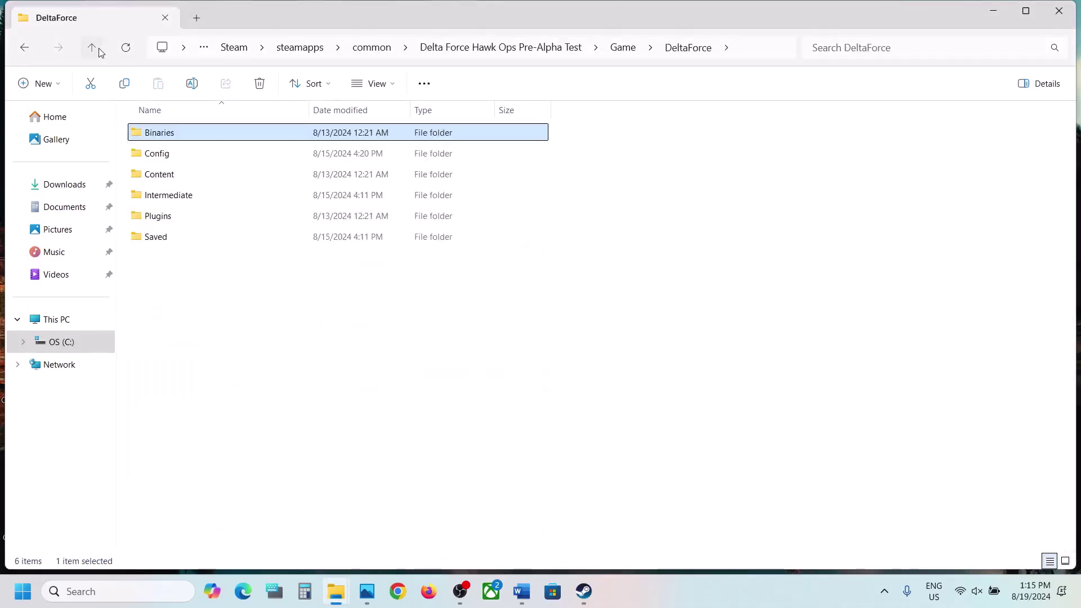
{"action": "left_click", "coordinate": [99, 51]}
{"action": "left_click", "coordinate": [150, 174]}
{"action": "right_click", "coordinate": [149, 174]}
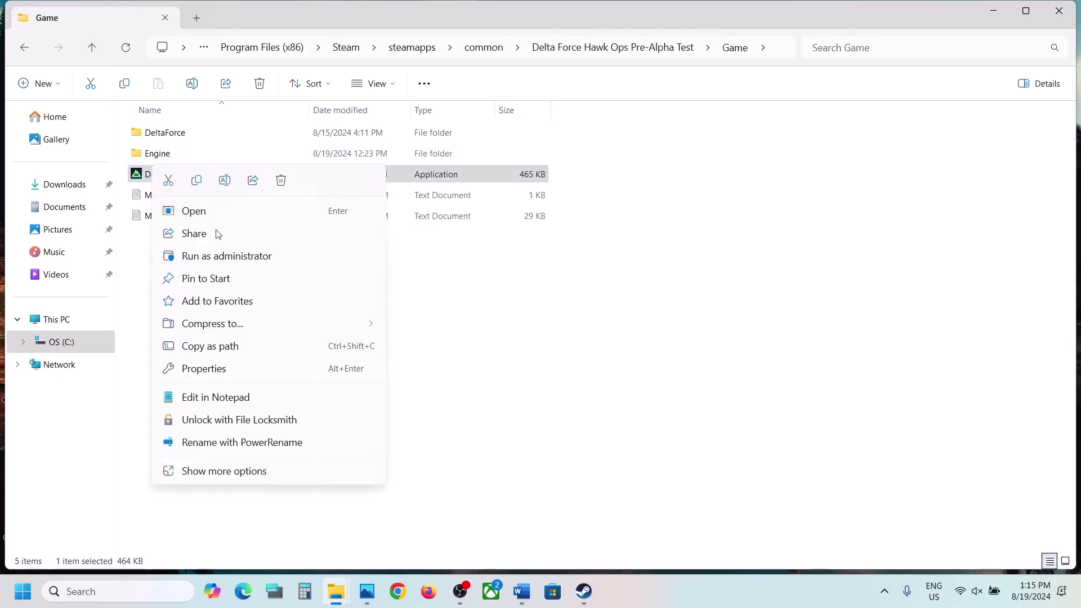
{"action": "left_click", "coordinate": [220, 367]}
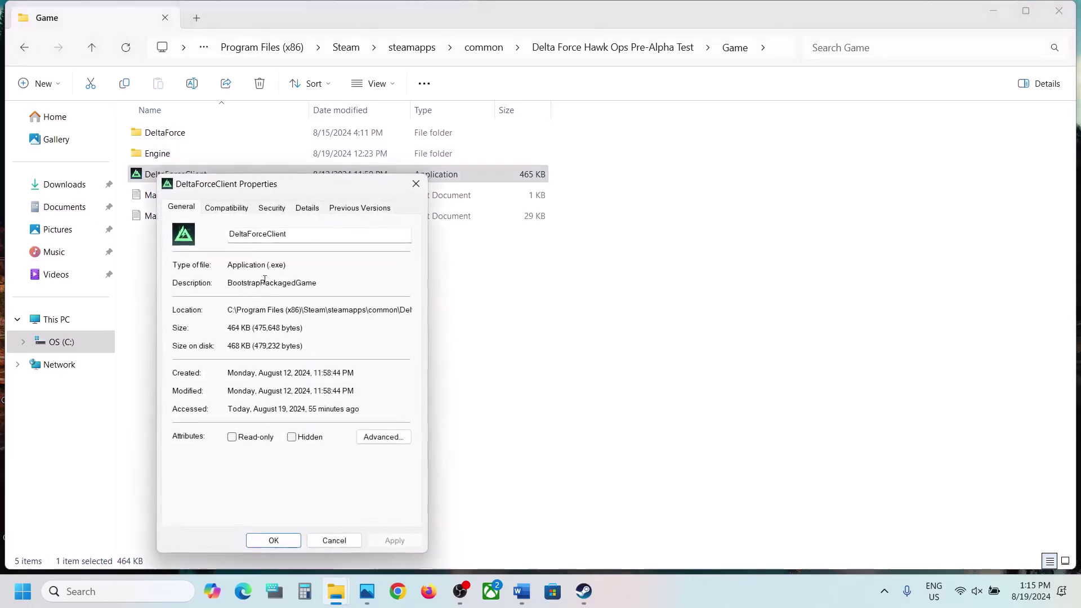
{"action": "left_click", "coordinate": [227, 209]}
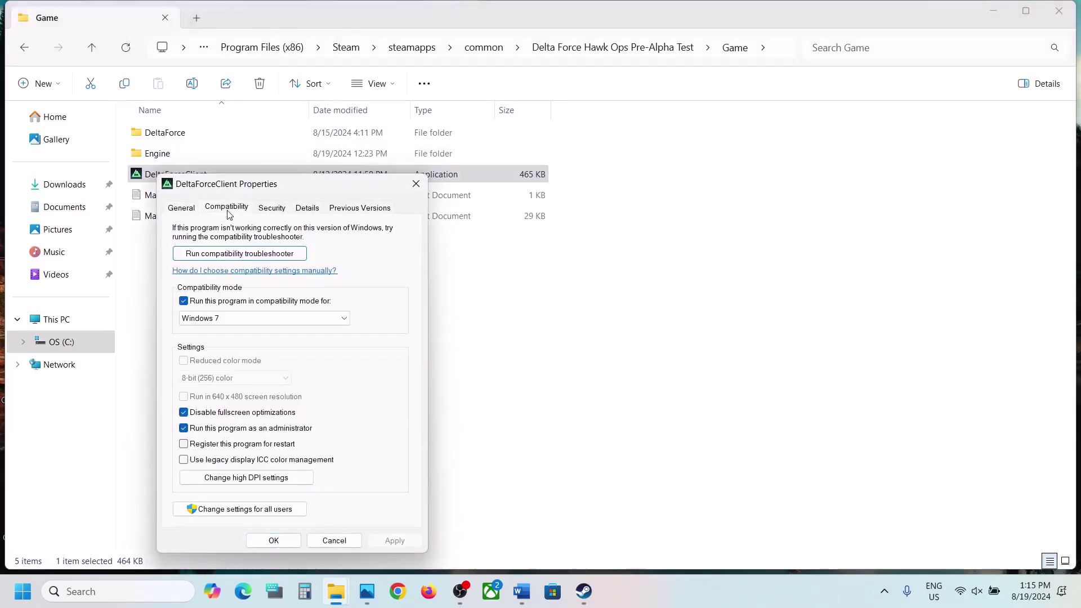
{"action": "left_click", "coordinate": [184, 301]}
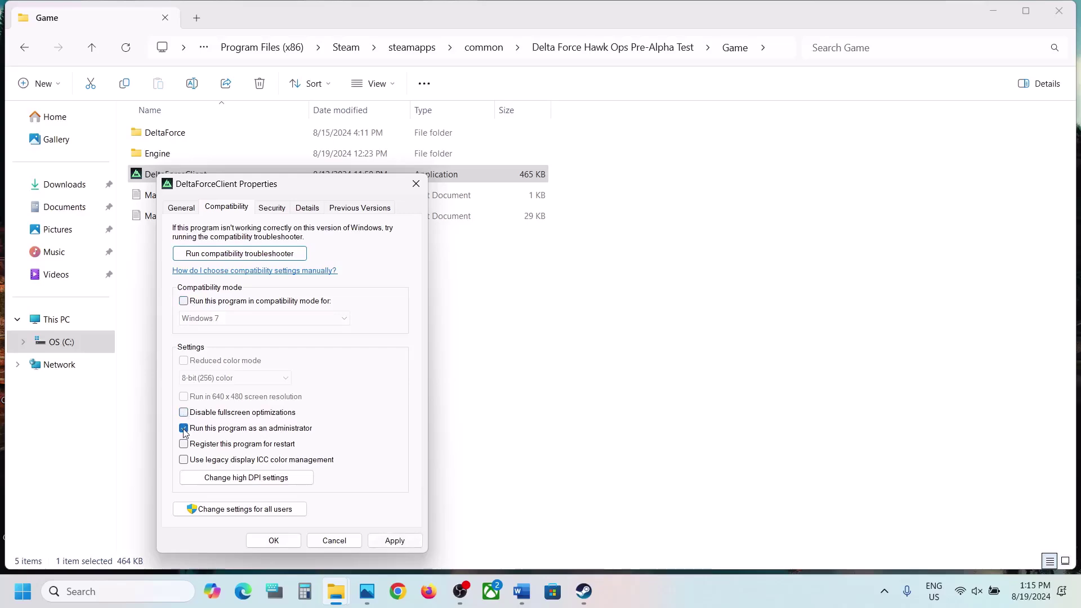
{"action": "left_click", "coordinate": [386, 543]}
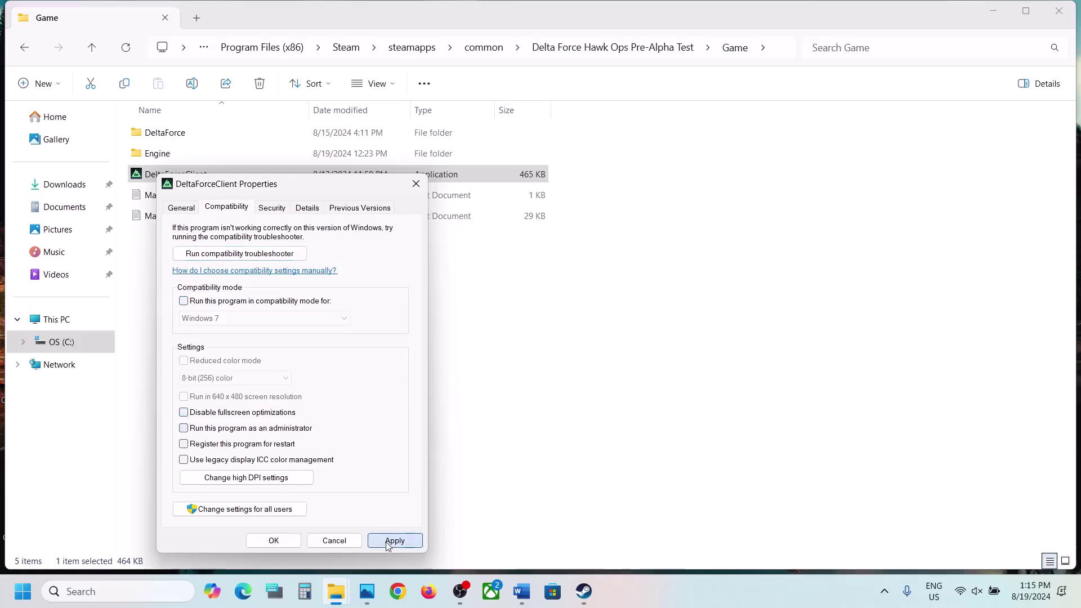
Confirm the DeltaForceClient compatibility properties and close the Game folder window
{"action": "left_click", "coordinate": [273, 540]}
{"action": "left_click", "coordinate": [1060, 12]}
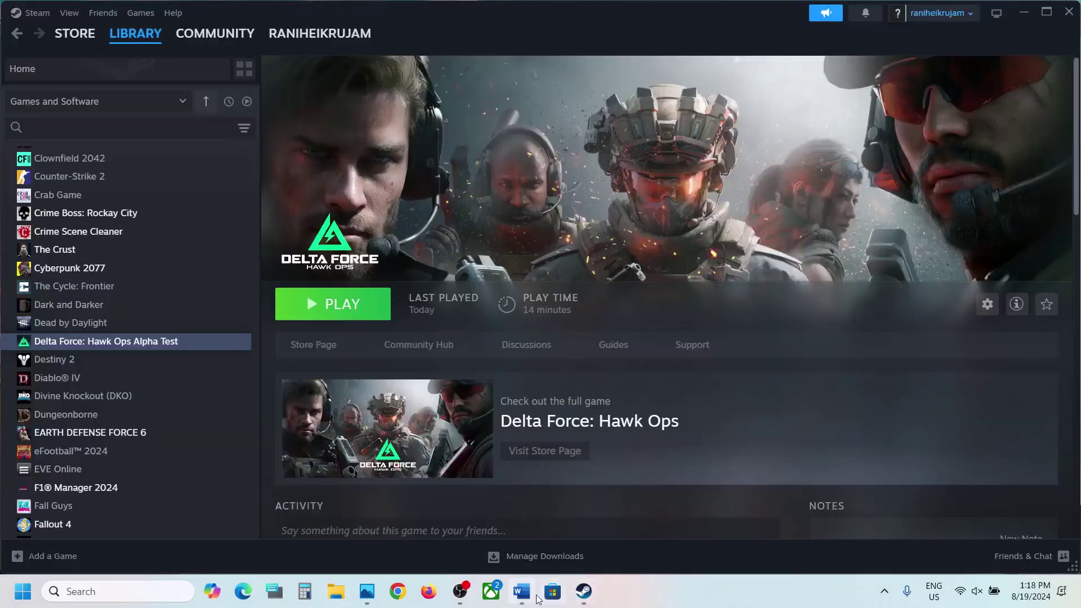
Switch to the Word notes, remove the stray "and" before "AntiCheat Expert" in Step 6, and highlight the reinstall instruction
{"action": "left_click", "coordinate": [524, 593]}
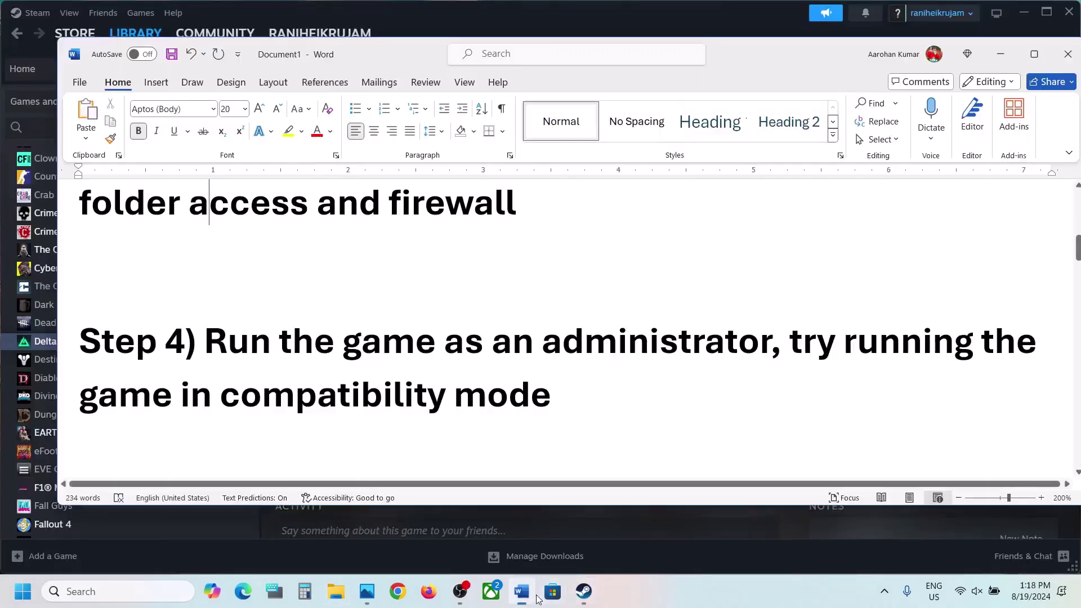
{"action": "scroll", "coordinate": [266, 347], "scroll_direction": "down", "scroll_amount": 5}
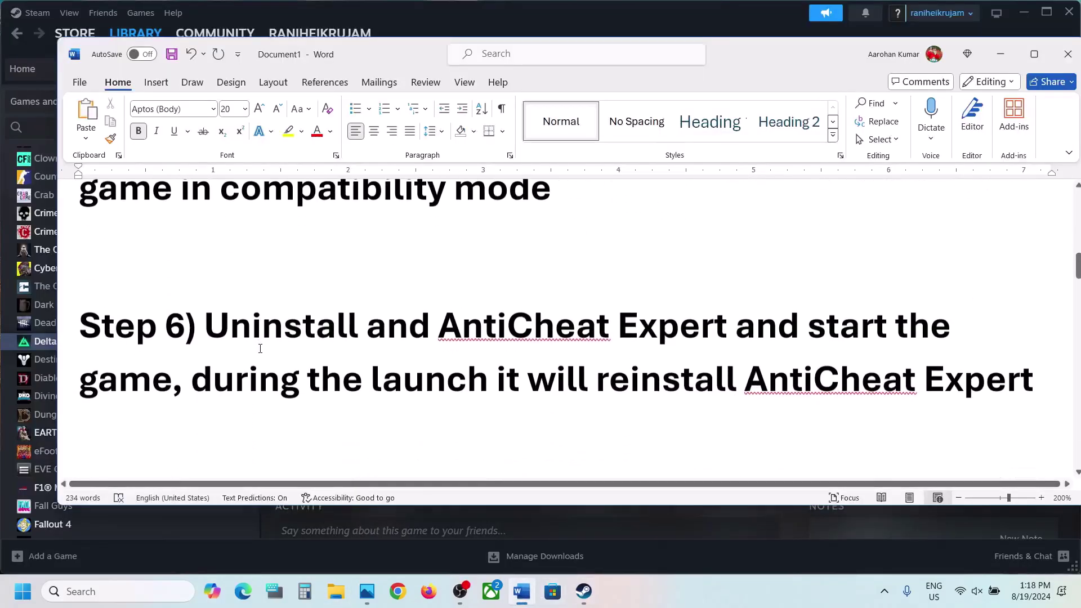
{"action": "left_click_drag", "start_coordinate": [212, 330], "coordinate": [680, 330]}
{"action": "left_click", "coordinate": [431, 329]}
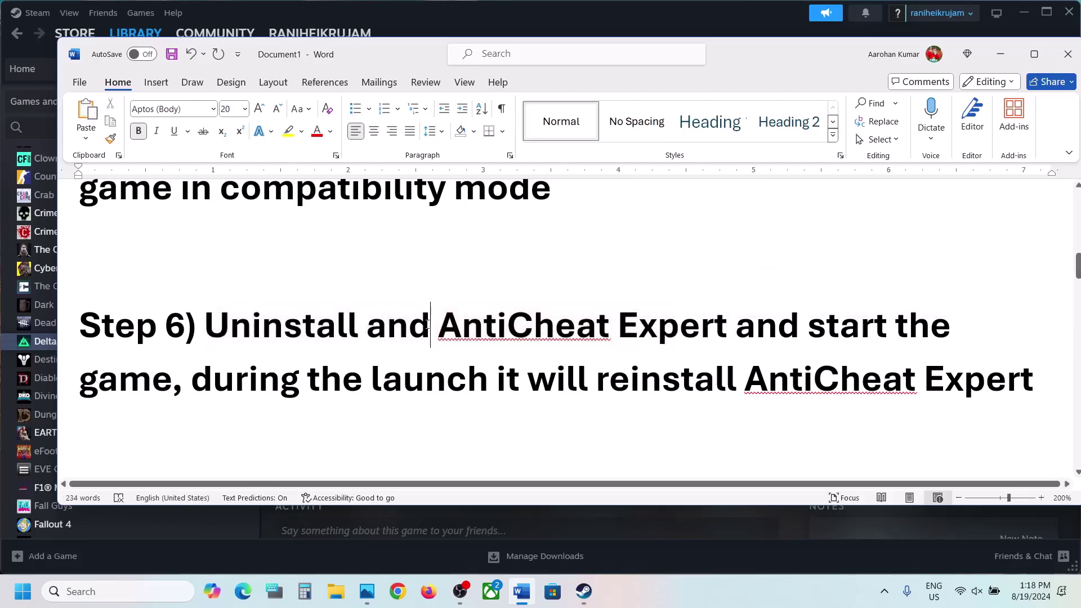
{"action": "key", "text": "BackSpace"}
{"action": "key", "text": "BackSpace"}
{"action": "key", "text": "BackSpace"}
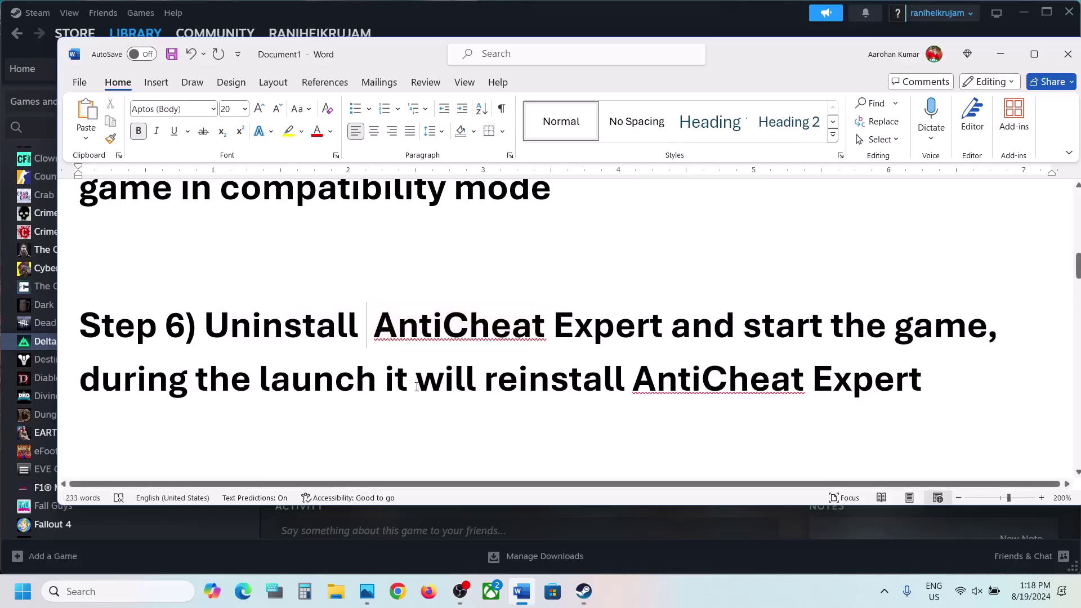
{"action": "left_click_drag", "start_coordinate": [292, 378], "coordinate": [922, 388]}
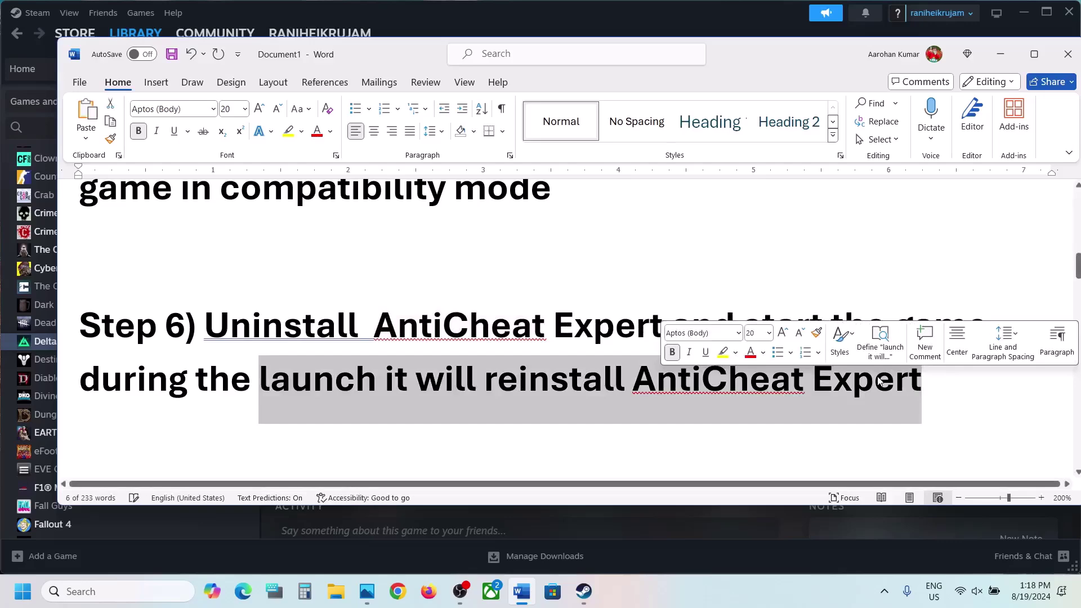
{"action": "left_click", "coordinate": [996, 61]}
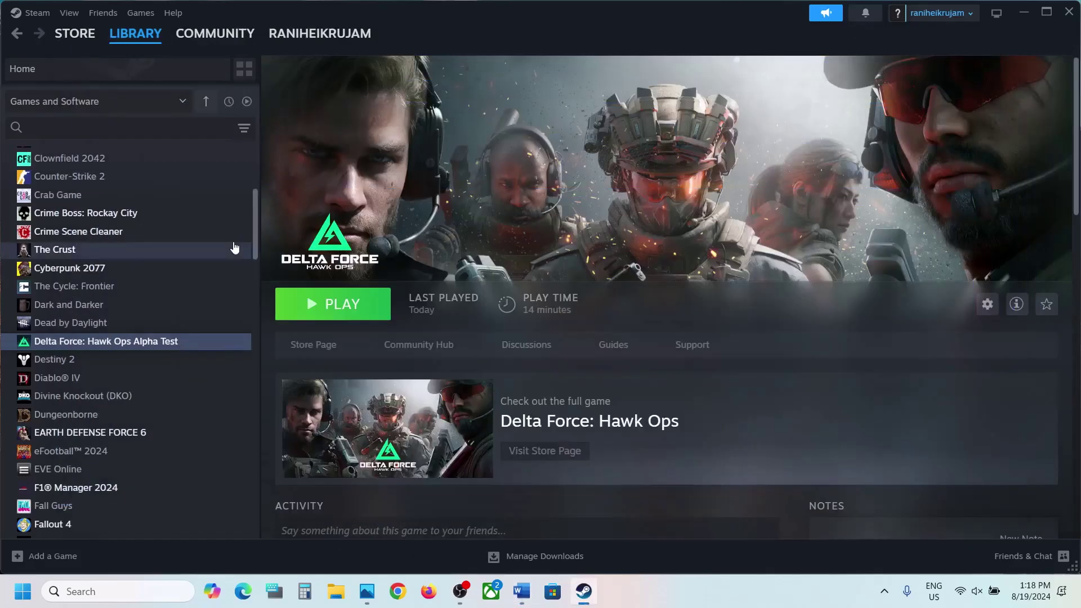
From Steam, browse the local files of Delta Force: Hawk Ops Alpha Test and open Game > DeltaForce > Binaries > Win64 > AntiCheatExpert
{"action": "right_click", "coordinate": [146, 340]}
{"action": "mouse_move", "coordinate": [181, 423]}
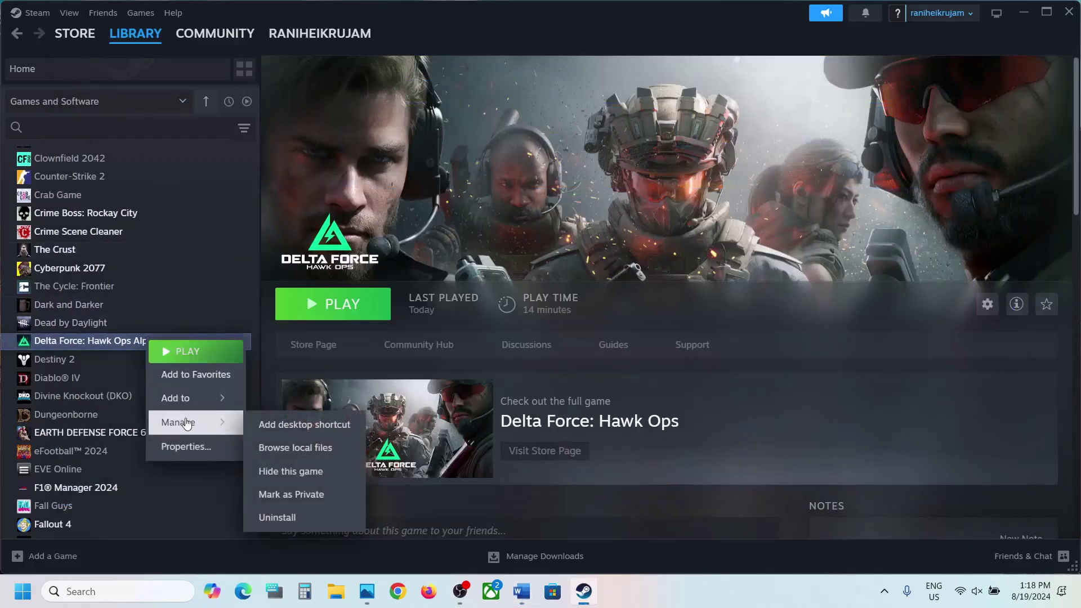
{"action": "left_click", "coordinate": [311, 450]}
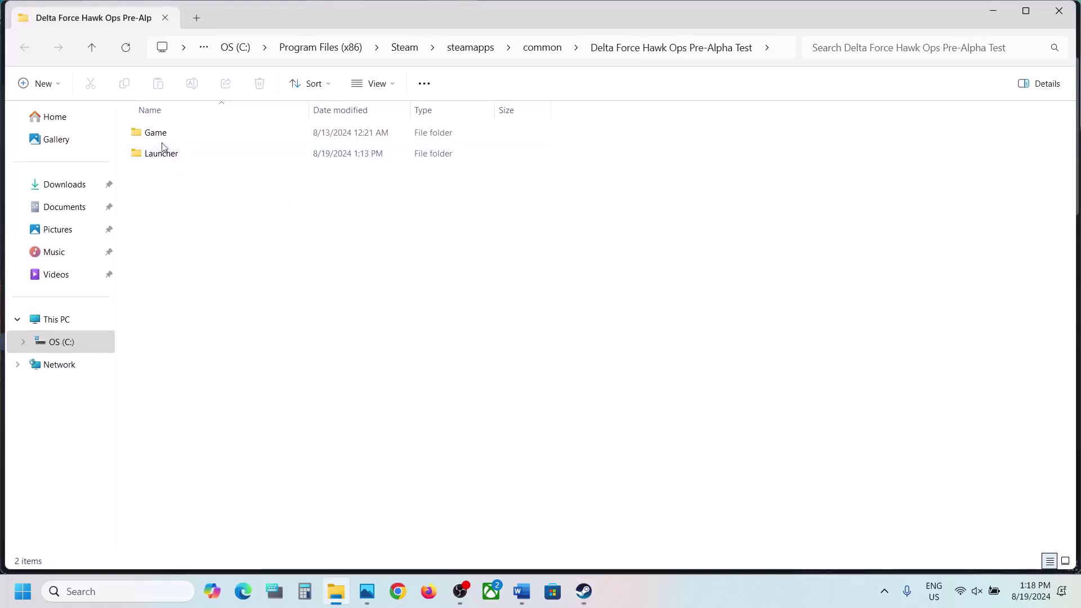
{"action": "left_click", "coordinate": [160, 139]}
{"action": "double_click", "coordinate": [159, 139]}
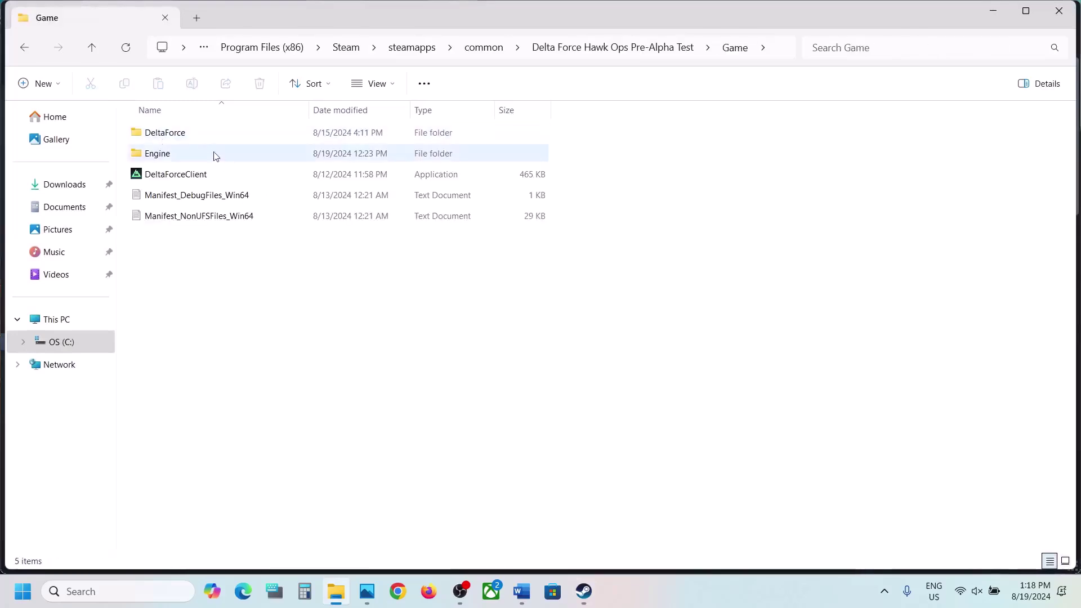
{"action": "left_click", "coordinate": [163, 137]}
{"action": "double_click", "coordinate": [165, 135]}
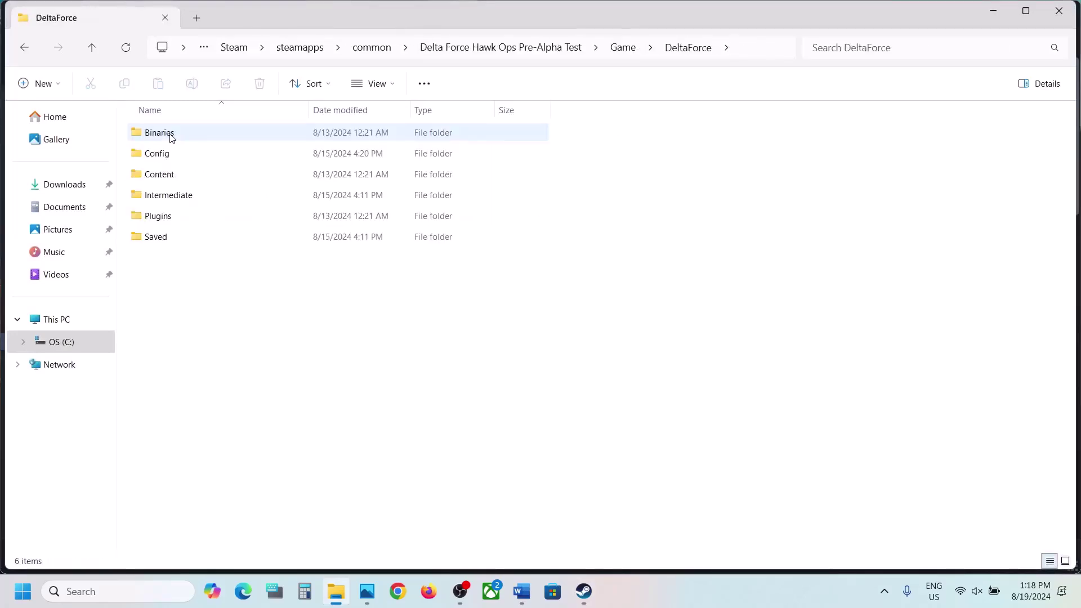
{"action": "left_click", "coordinate": [189, 137]}
{"action": "double_click", "coordinate": [189, 137]}
{"action": "left_click", "coordinate": [188, 160]}
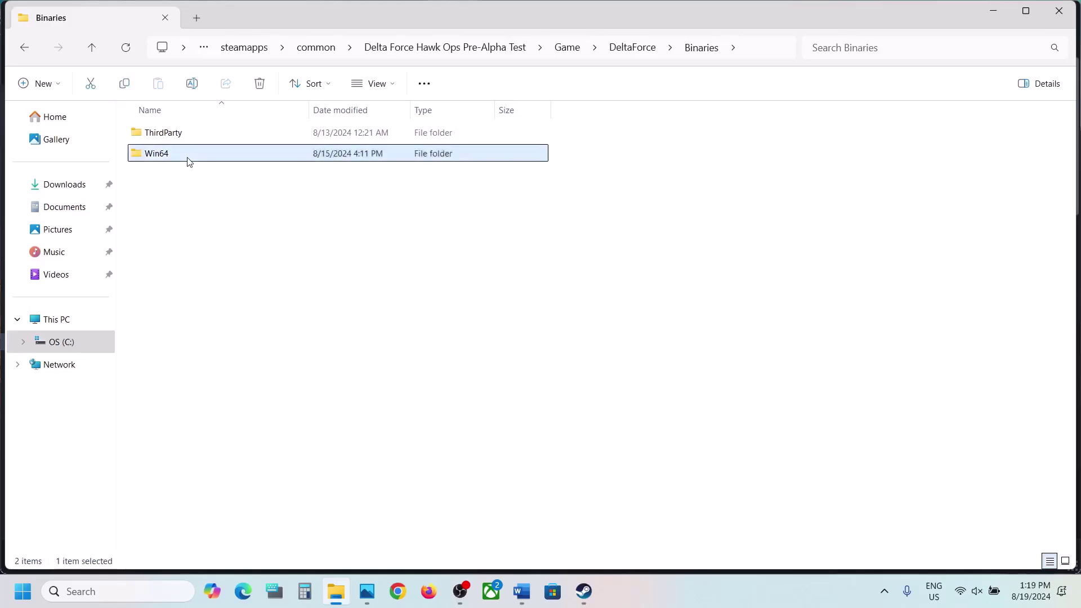
{"action": "double_click", "coordinate": [197, 160]}
{"action": "left_click", "coordinate": [185, 160]}
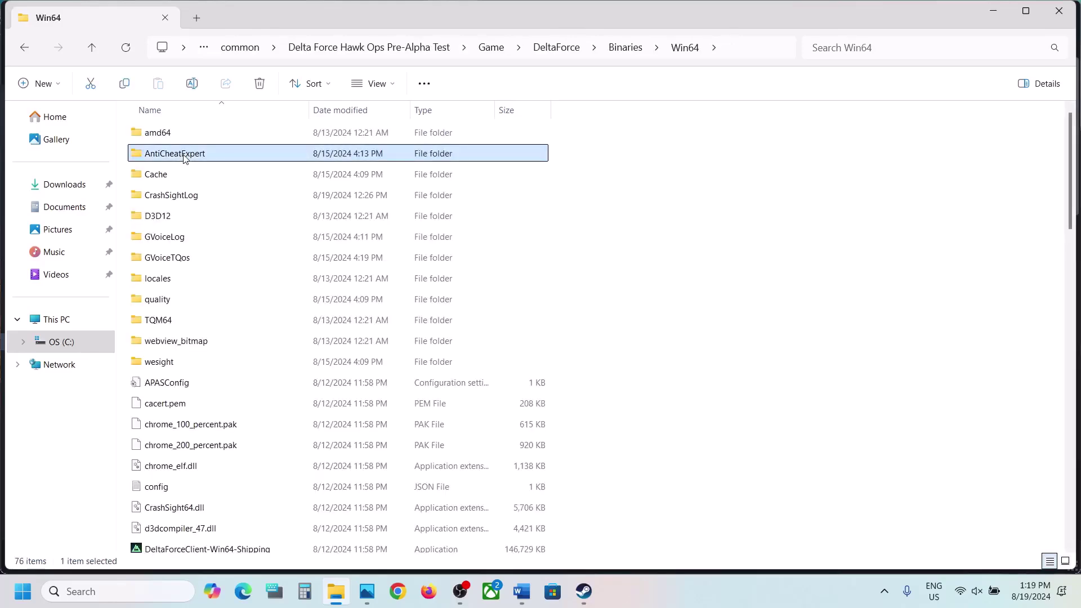
{"action": "double_click", "coordinate": [186, 157]}
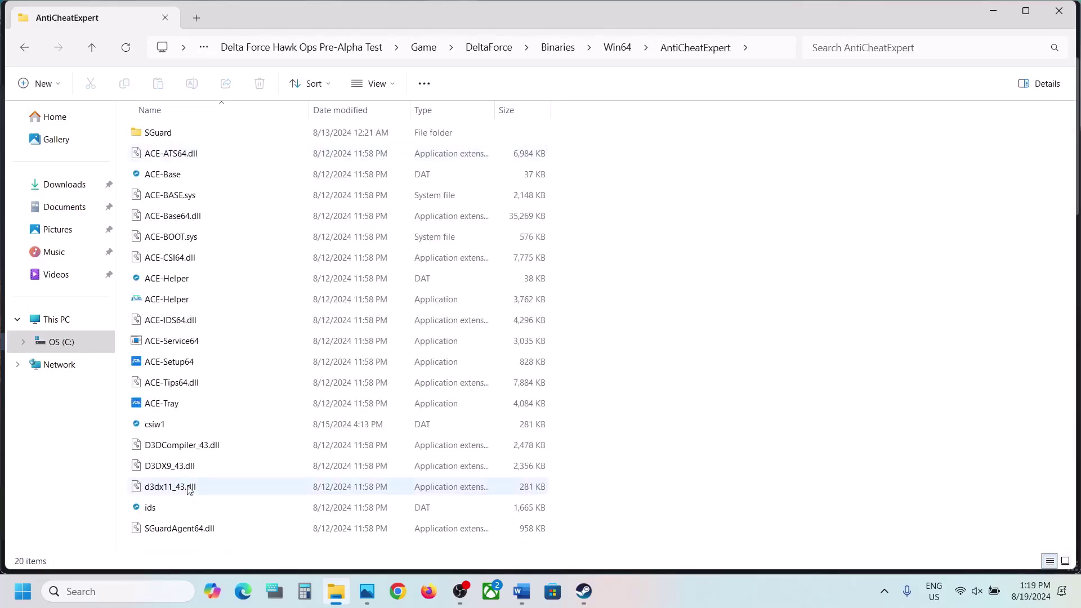
Run the ACE-Setup64 application and uninstall AntiCheatExpert, acknowledging the completion and residual file removal
{"action": "left_click", "coordinate": [175, 361]}
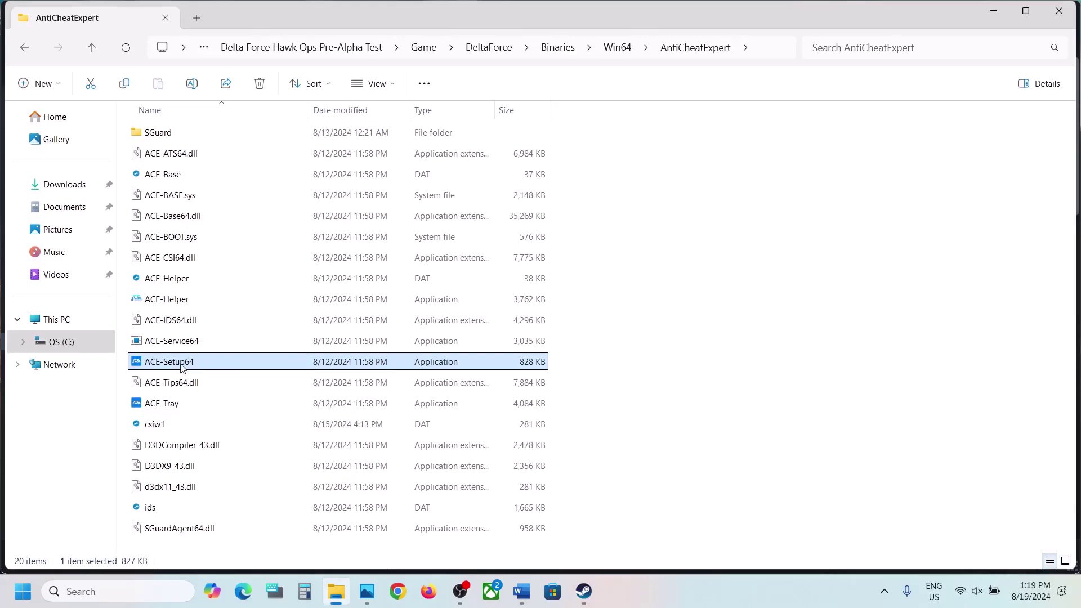
{"action": "double_click", "coordinate": [203, 369]}
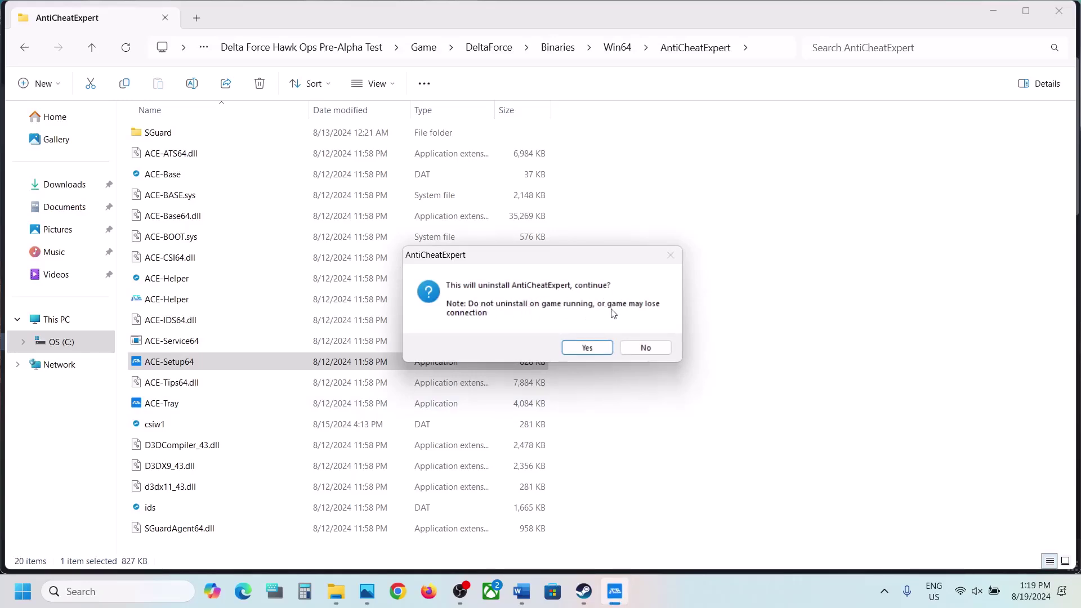
{"action": "left_click", "coordinate": [582, 349]}
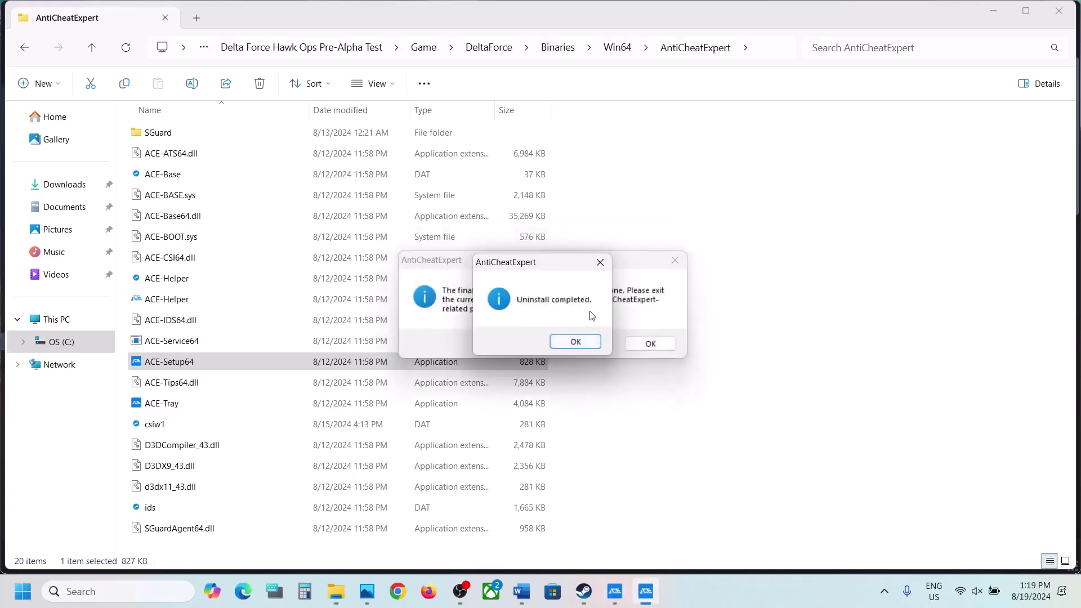
{"action": "left_click", "coordinate": [575, 342]}
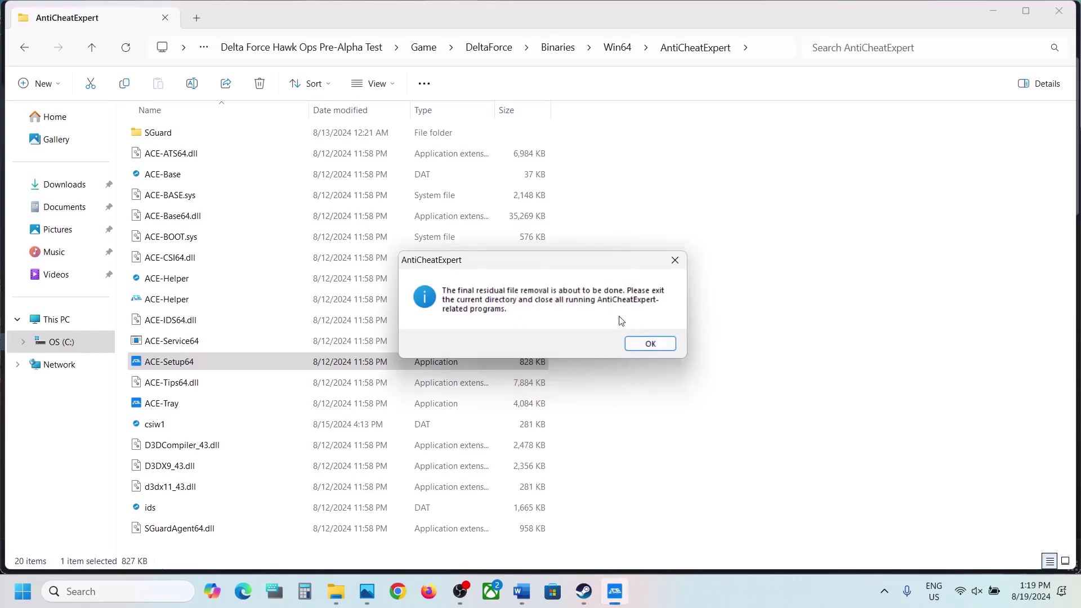
{"action": "left_click", "coordinate": [648, 344]}
Switch back to Steam, start Delta Force: Hawk Ops Alpha Test, and launch the game from its launcher
{"action": "left_click", "coordinate": [583, 591]}
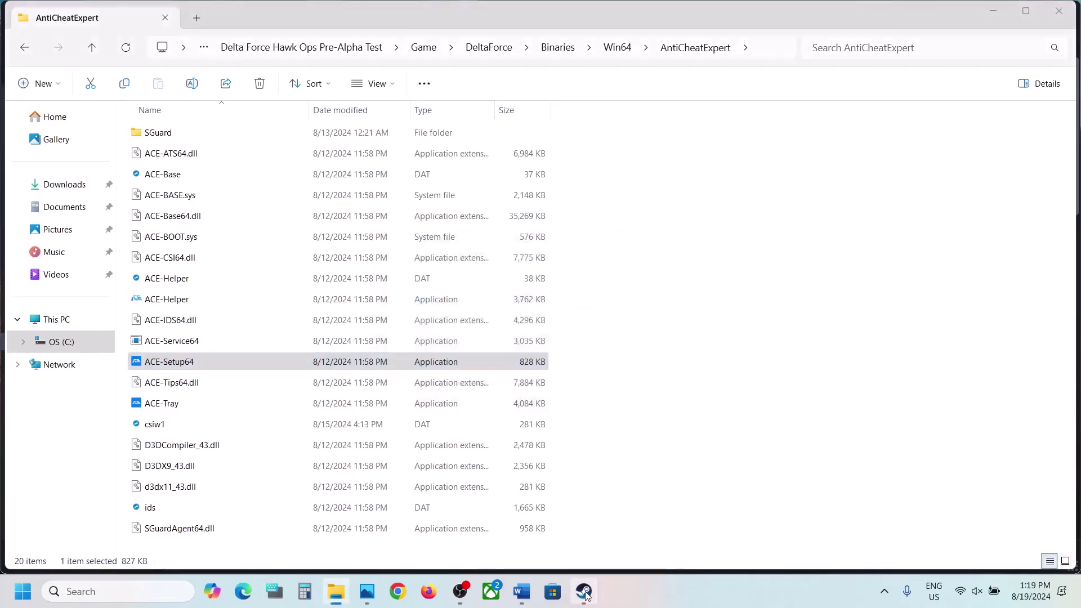
{"action": "left_click", "coordinate": [372, 313]}
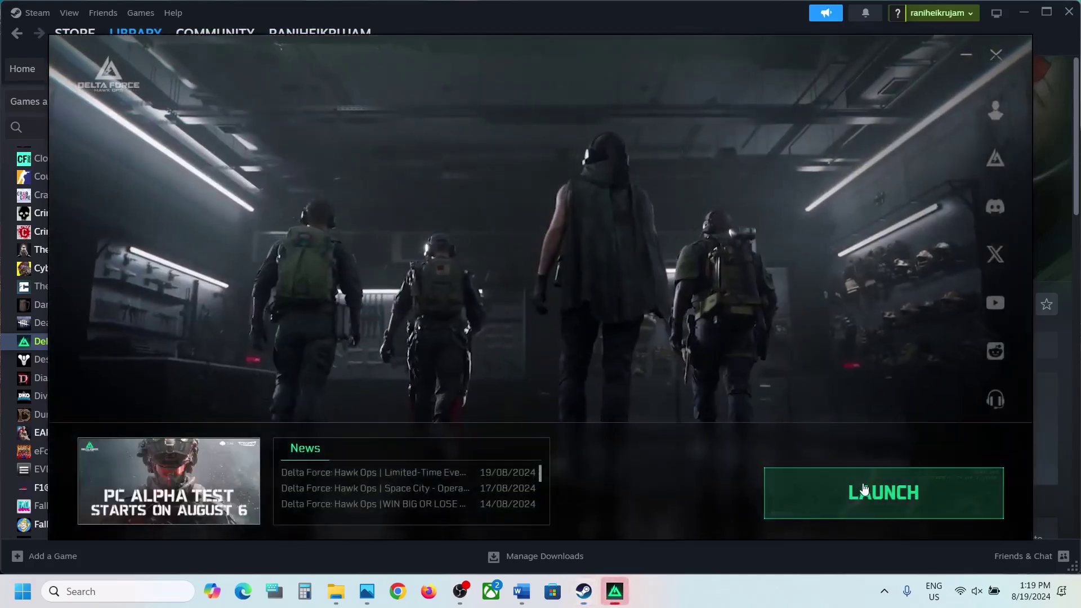
{"action": "left_click", "coordinate": [865, 486]}
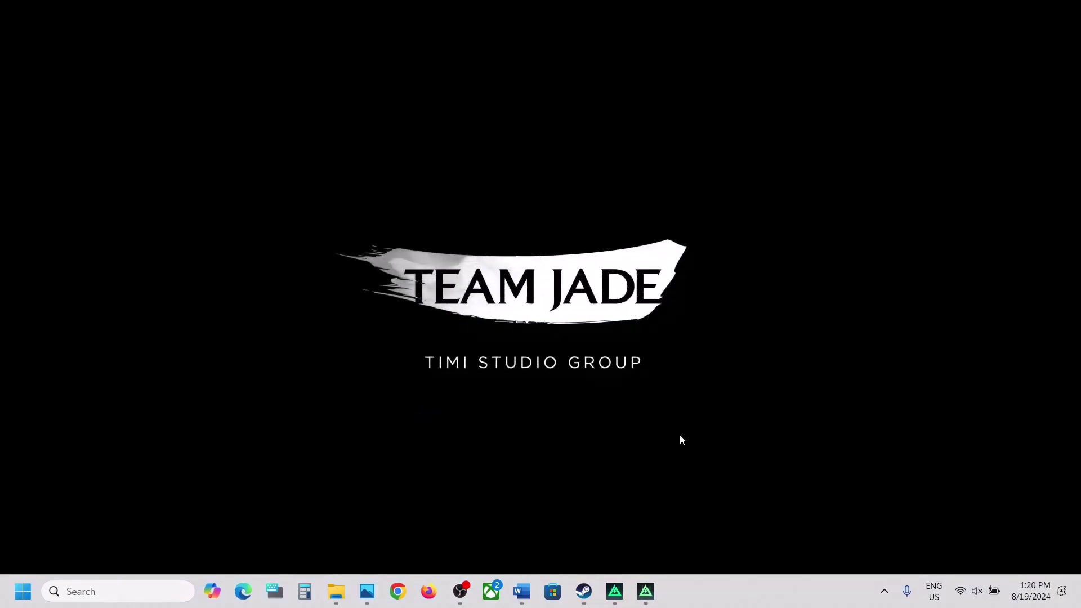
Close the running Delta Force: Hawk Ops game and its launcher
{"action": "mouse_move", "coordinate": [654, 598]}
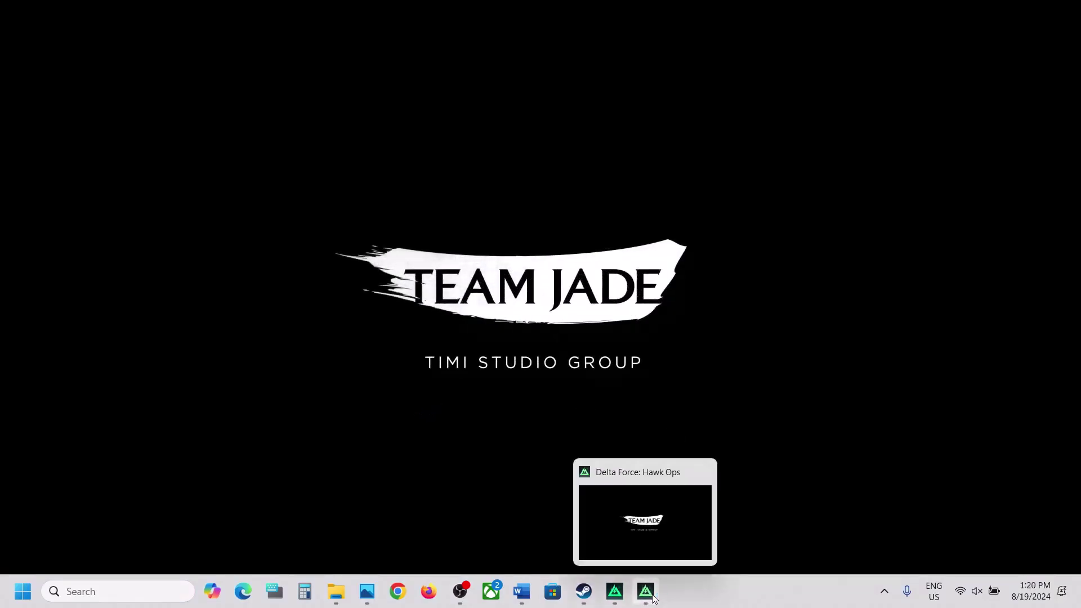
{"action": "right_click", "coordinate": [652, 597]}
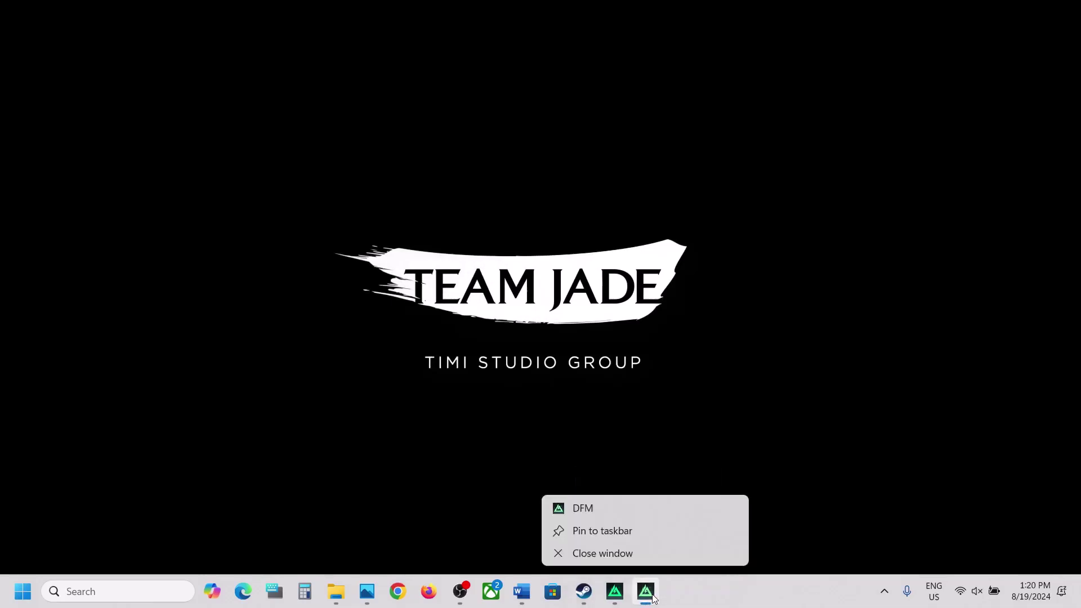
{"action": "left_click", "coordinate": [627, 555]}
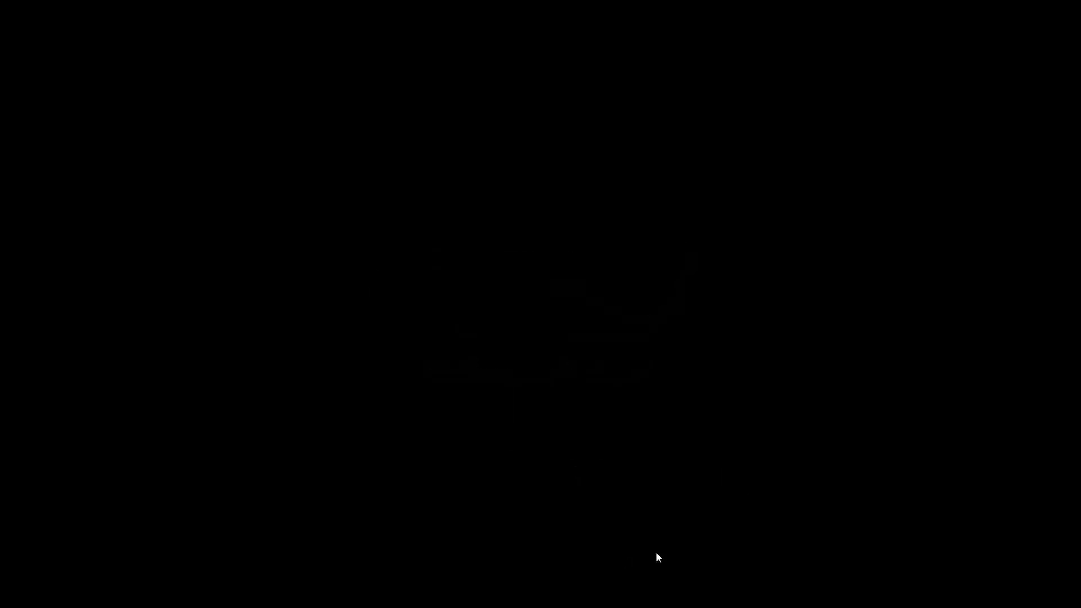
{"action": "right_click", "coordinate": [614, 602]}
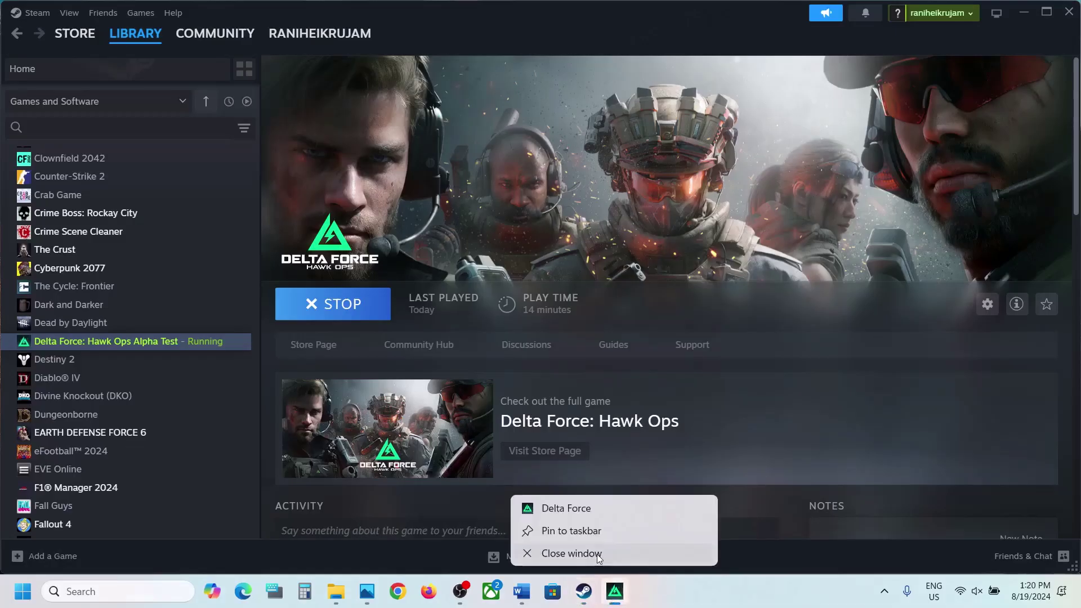
{"action": "left_click", "coordinate": [600, 555]}
Switch to the Word notes, highlight the Step 7 instruction to verify the game files, and put the document away
{"action": "left_click", "coordinate": [522, 602]}
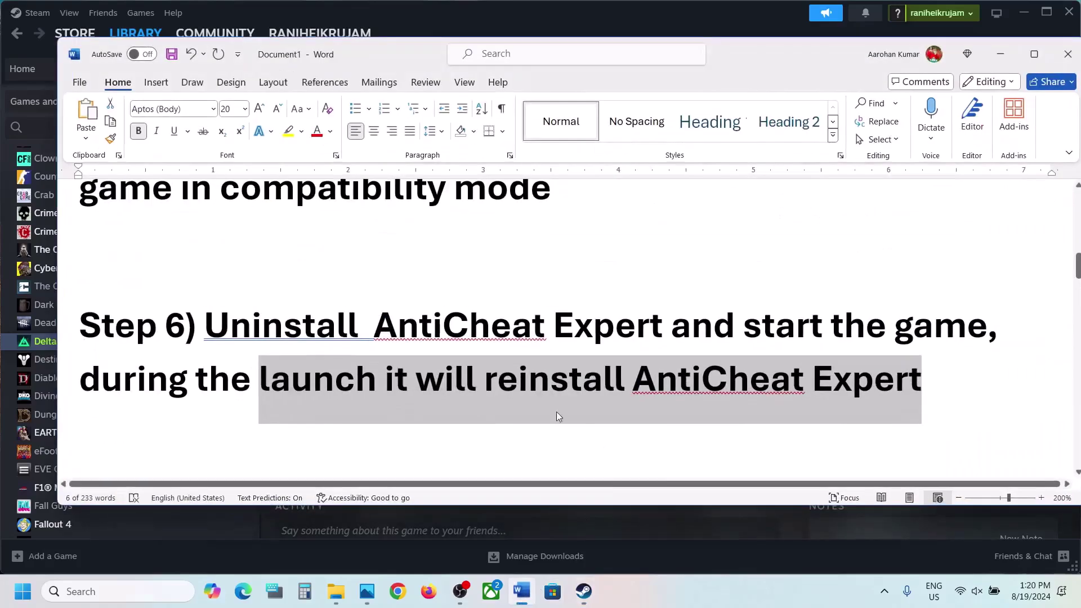
{"action": "scroll", "coordinate": [482, 388], "scroll_direction": "down", "scroll_amount": 3}
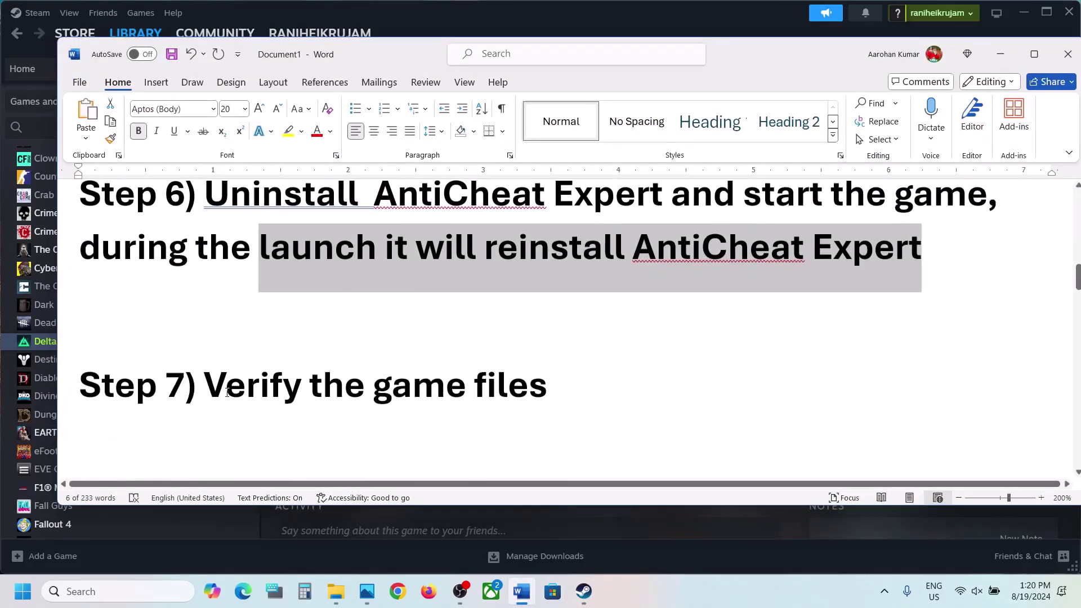
{"action": "left_click_drag", "start_coordinate": [227, 393], "coordinate": [547, 396]}
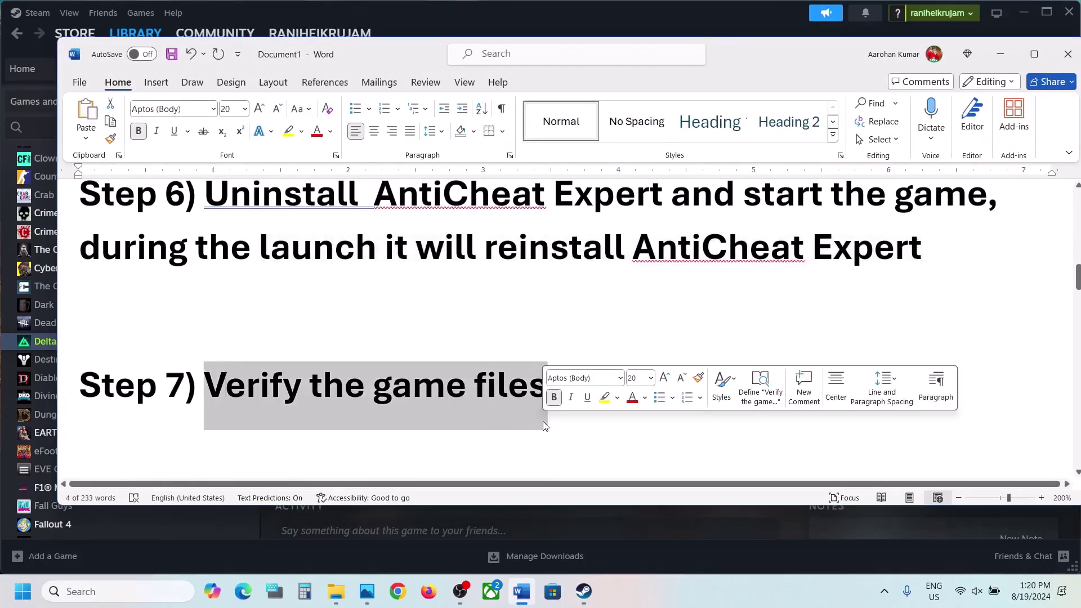
{"action": "double_click", "coordinate": [1016, 63]}
{"action": "left_click", "coordinate": [1001, 21]}
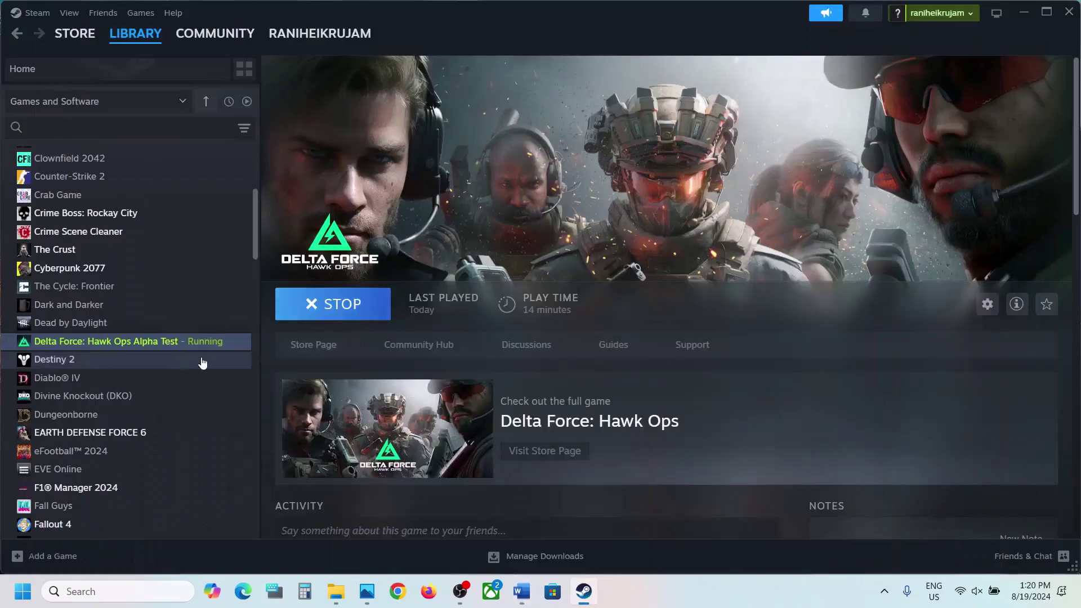
Verify the integrity of the beta files for Delta Force: Hawk Ops Alpha Test and close its properties
{"action": "right_click", "coordinate": [177, 342]}
{"action": "left_click", "coordinate": [217, 453]}
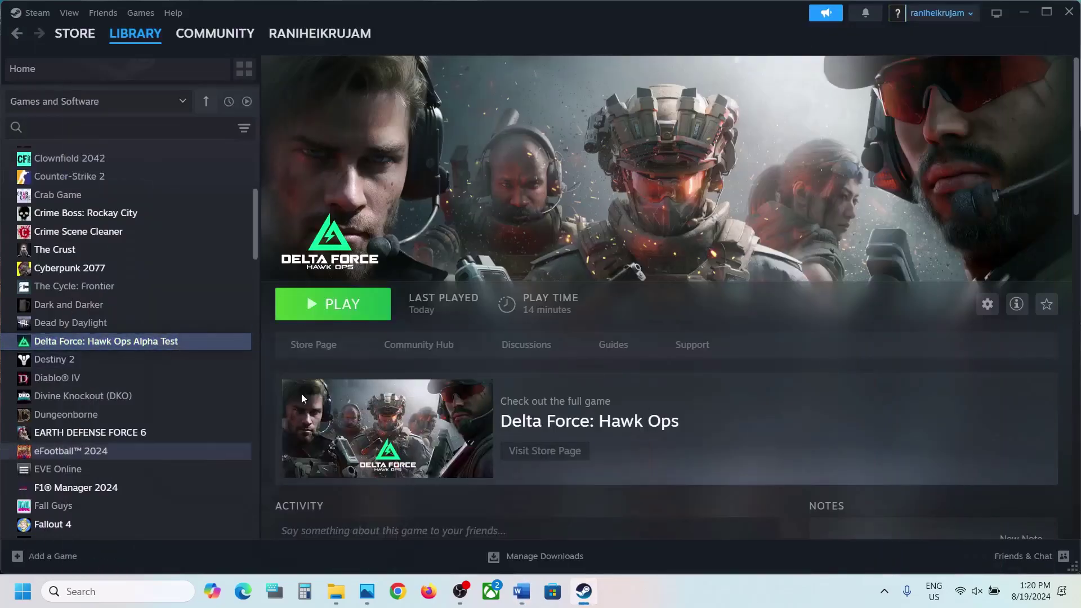
{"action": "left_click", "coordinate": [300, 231]}
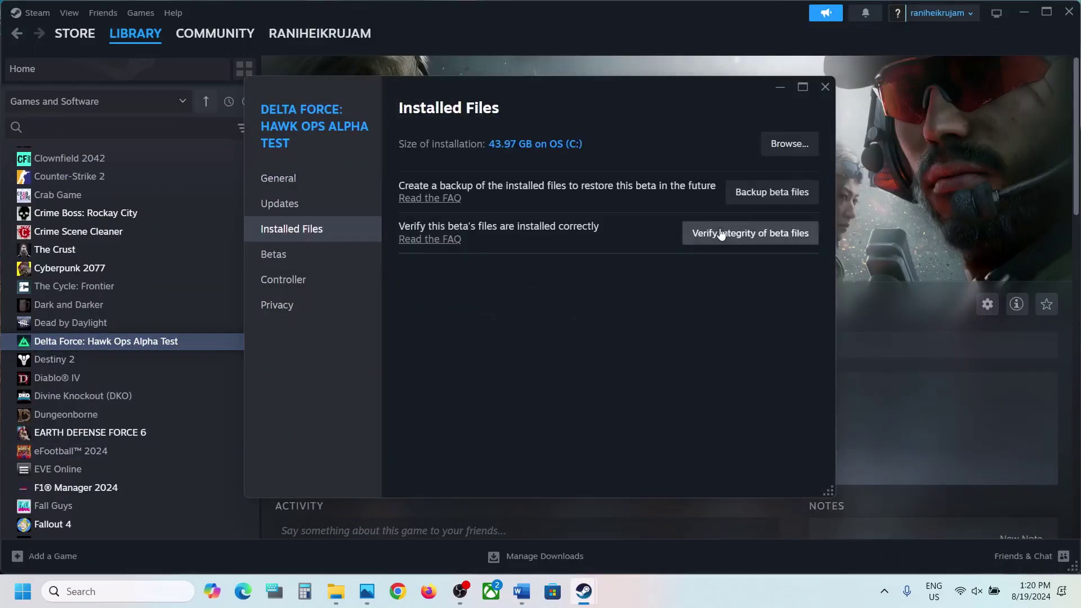
{"action": "left_click", "coordinate": [769, 234]}
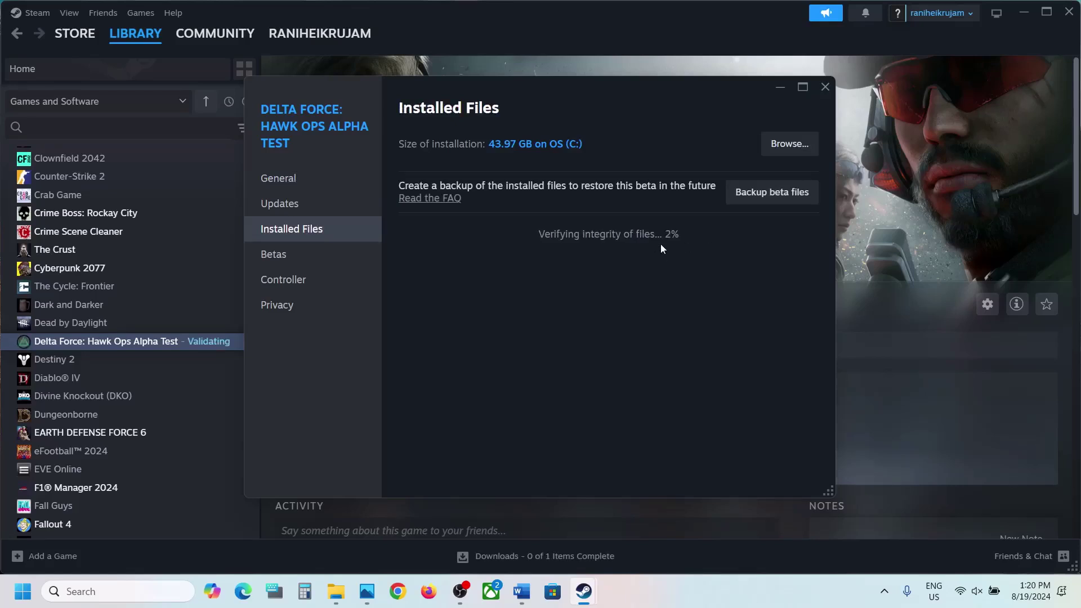
{"action": "left_click", "coordinate": [860, 224]}
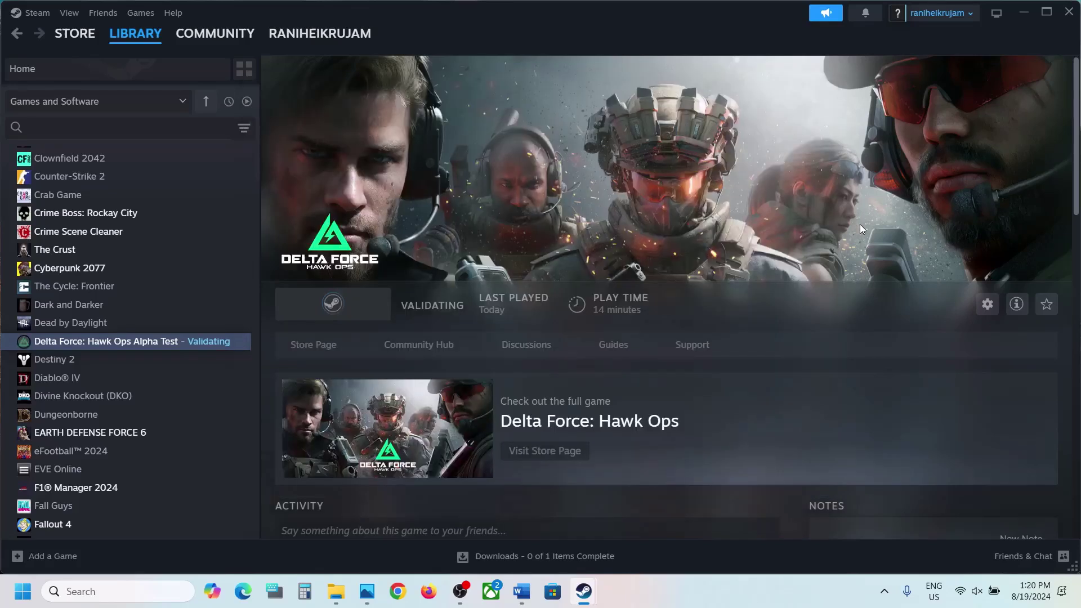
Return to the Word notes and highlight the Step 8 instruction on performing a clean graphics driver installation
{"action": "left_click", "coordinate": [521, 601]}
{"action": "scroll", "coordinate": [469, 460], "scroll_direction": "down", "scroll_amount": 3}
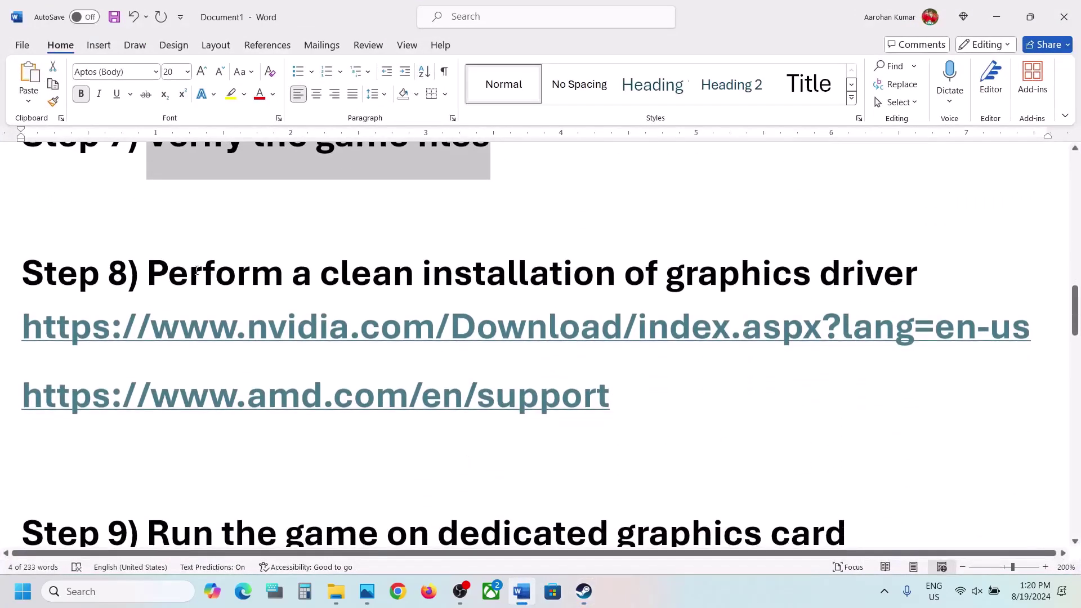
{"action": "left_click_drag", "start_coordinate": [163, 268], "coordinate": [817, 276]}
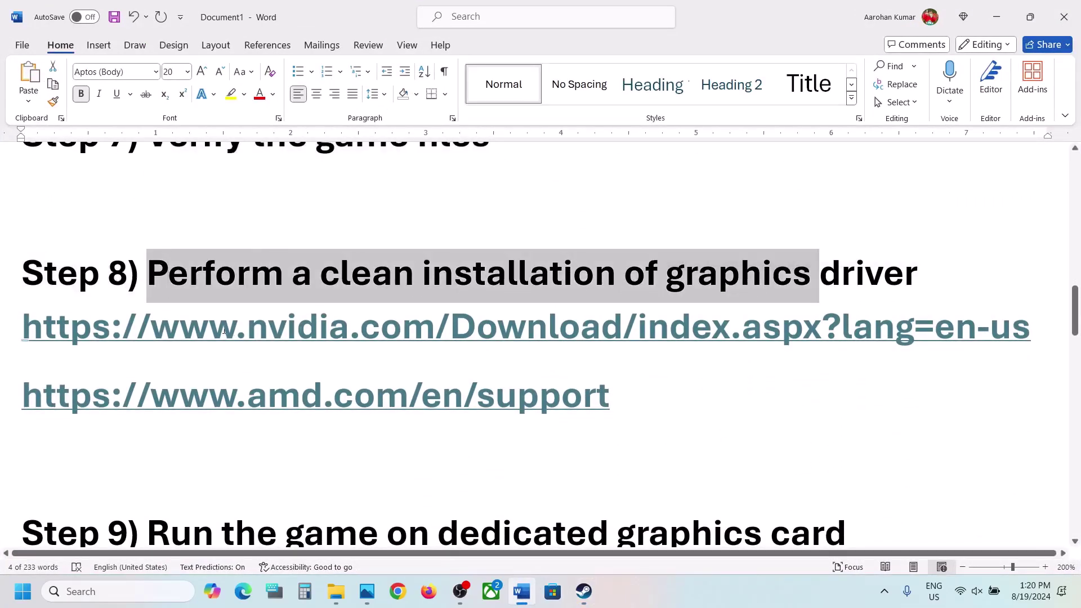
Highlight the NVIDIA and AMD driver links under Step 8 in the notes and switch to Steam
{"action": "left_click_drag", "start_coordinate": [236, 331], "coordinate": [580, 341]}
{"action": "left_click_drag", "start_coordinate": [237, 395], "coordinate": [515, 407]}
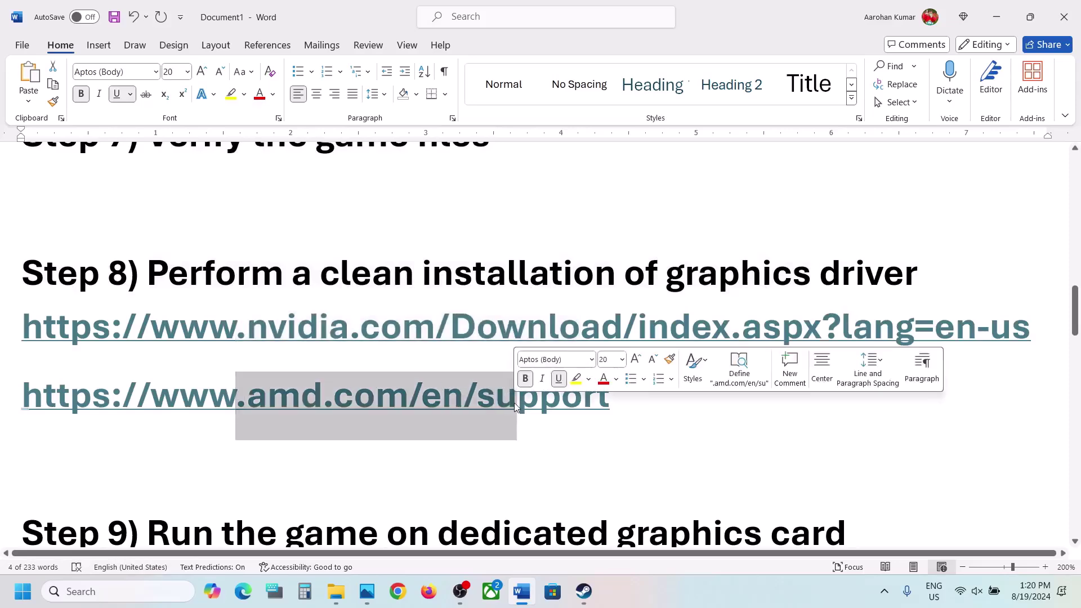
{"action": "left_click", "coordinate": [584, 591]}
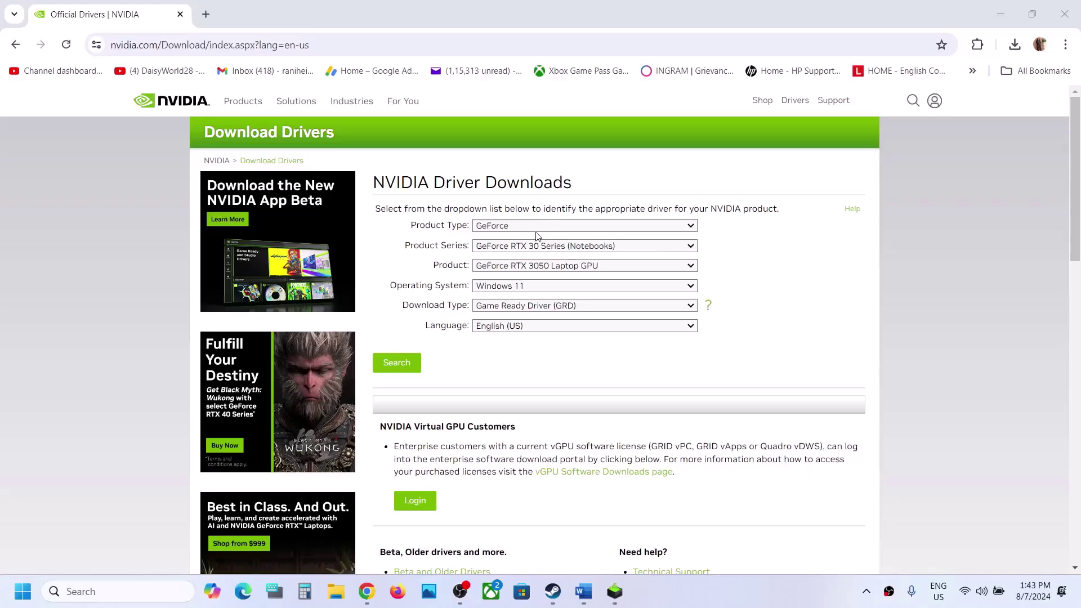
Set the NVIDIA driver search to product type GeForce and series GeForce RTX 30 Series (Notebooks)
{"action": "left_click", "coordinate": [515, 225]}
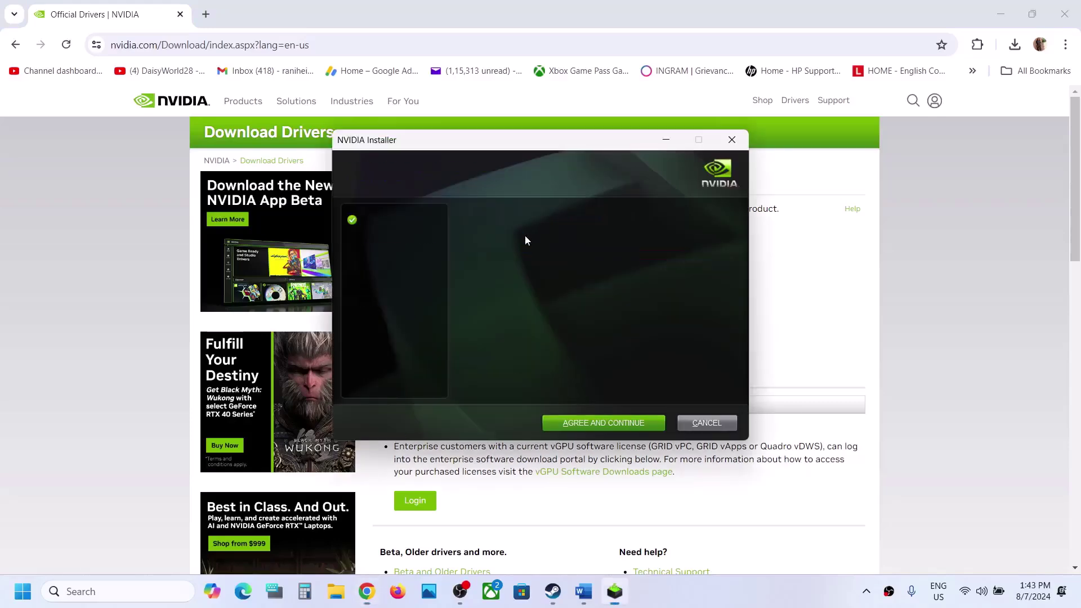
{"action": "left_click", "coordinate": [784, 306]}
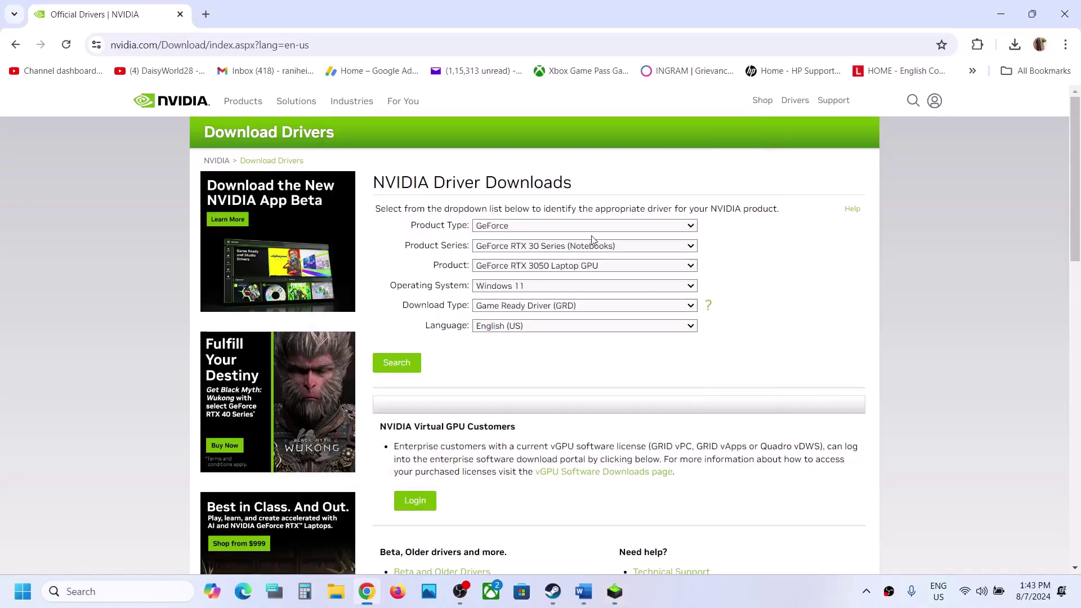
{"action": "left_click", "coordinate": [524, 225]}
{"action": "left_click", "coordinate": [793, 266]}
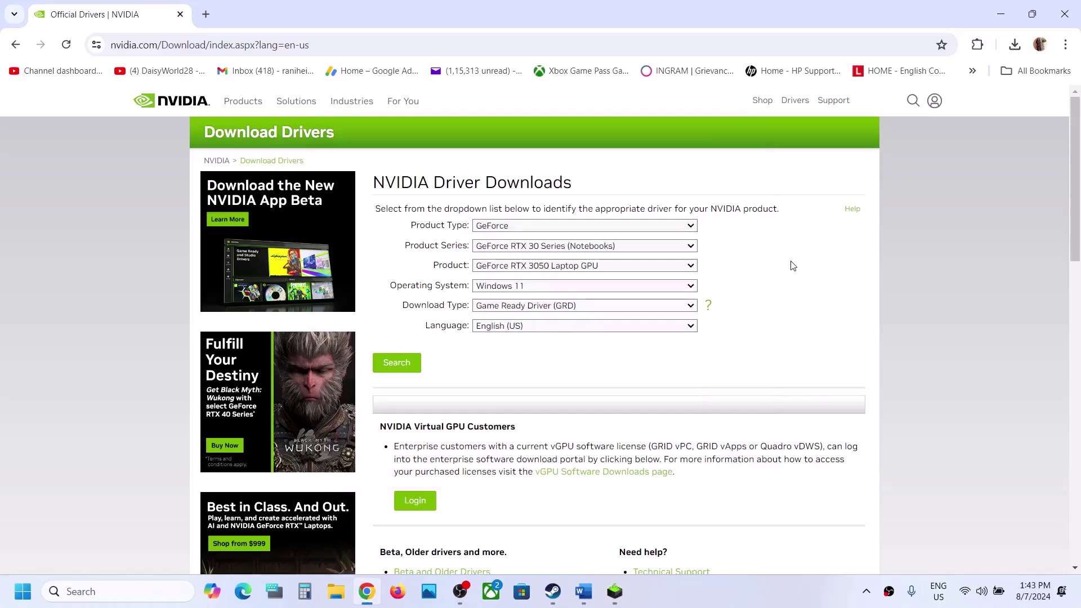
{"action": "left_click", "coordinate": [600, 247]}
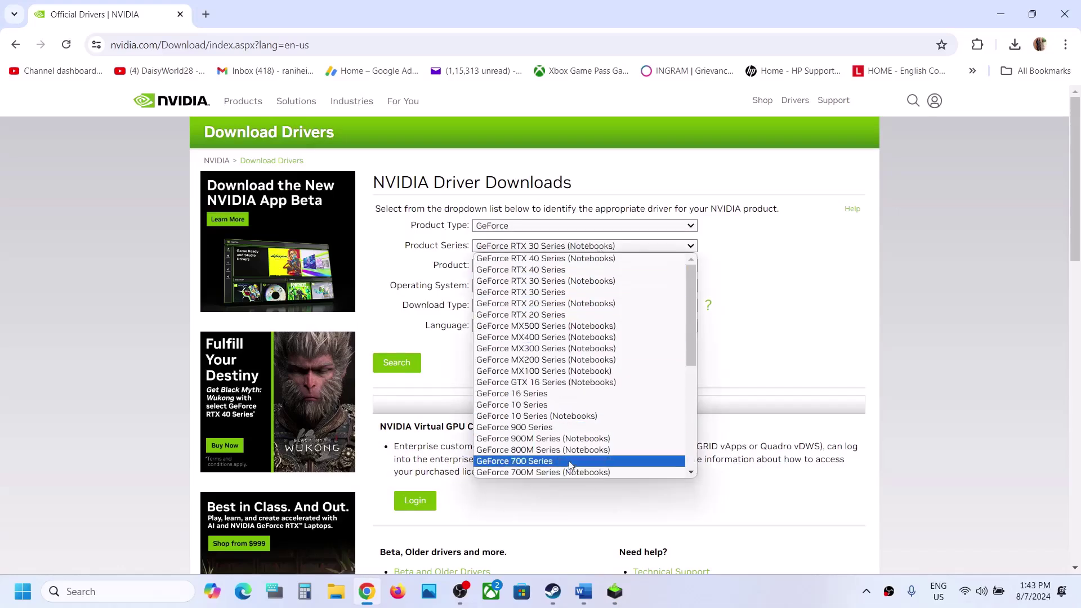
{"action": "left_click", "coordinate": [577, 282]}
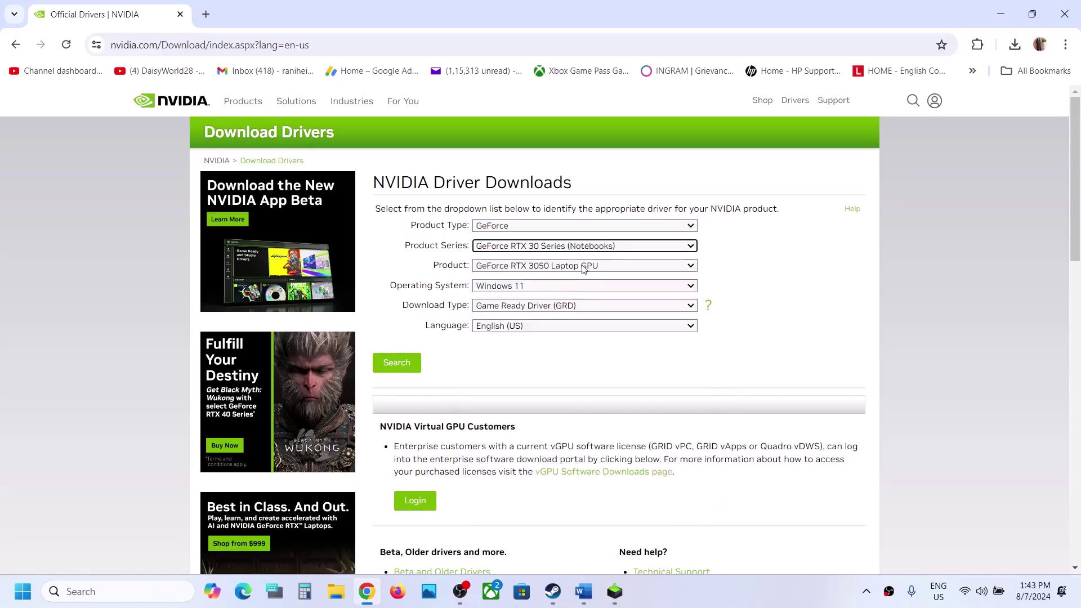
Specify GeForce RTX 3050 Laptop GPU and Windows 11, and open the matching Game Ready Driver's download page
{"action": "left_click", "coordinate": [584, 269]}
{"action": "left_click", "coordinate": [573, 349]}
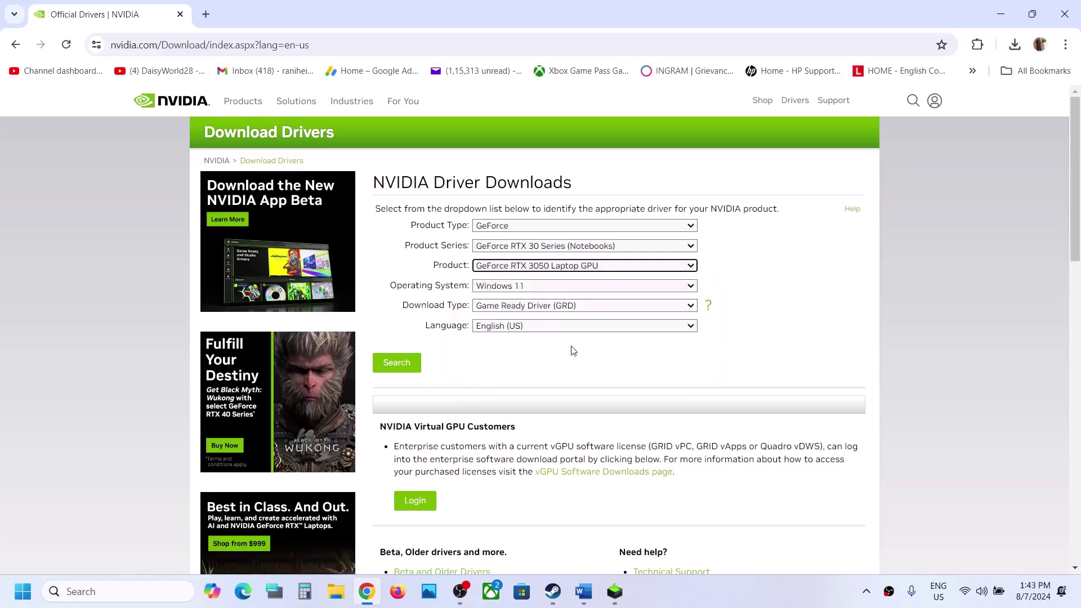
{"action": "left_click", "coordinate": [528, 287]}
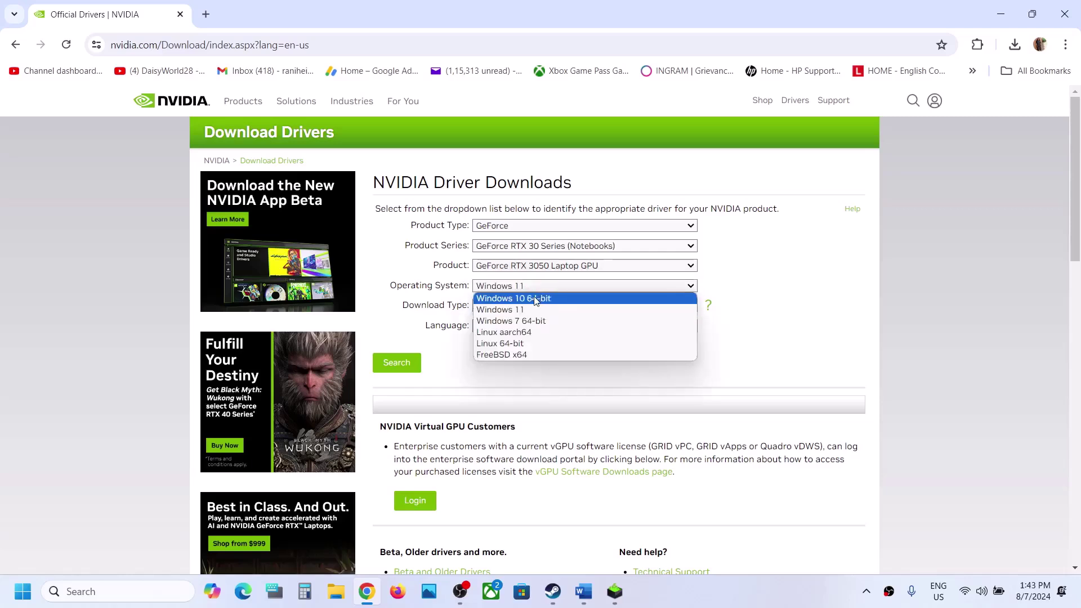
{"action": "left_click", "coordinate": [529, 310]}
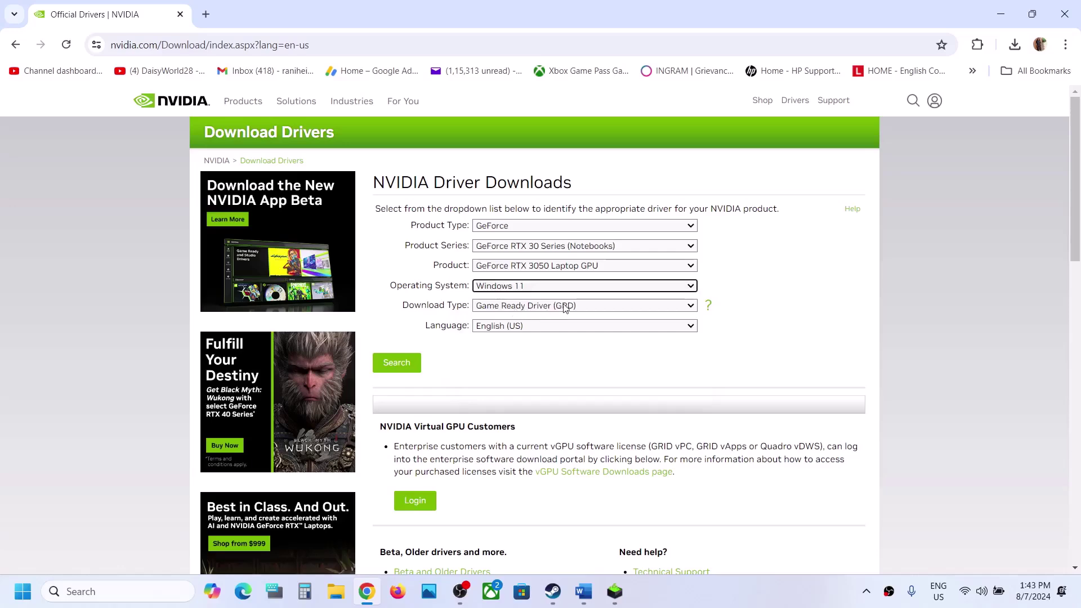
{"action": "left_click", "coordinate": [410, 363]}
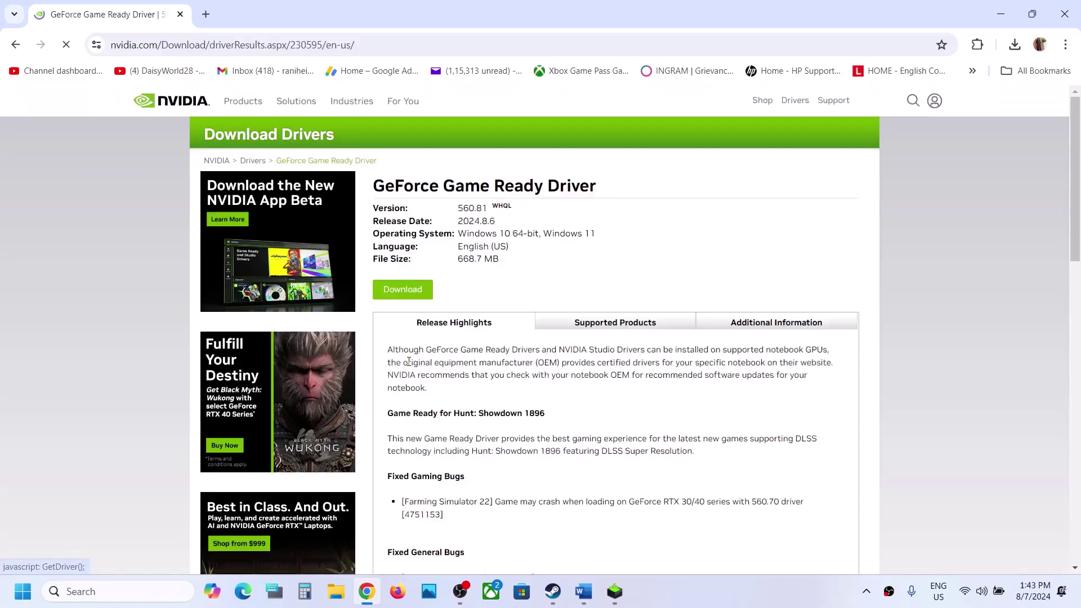
{"action": "left_click", "coordinate": [408, 291]}
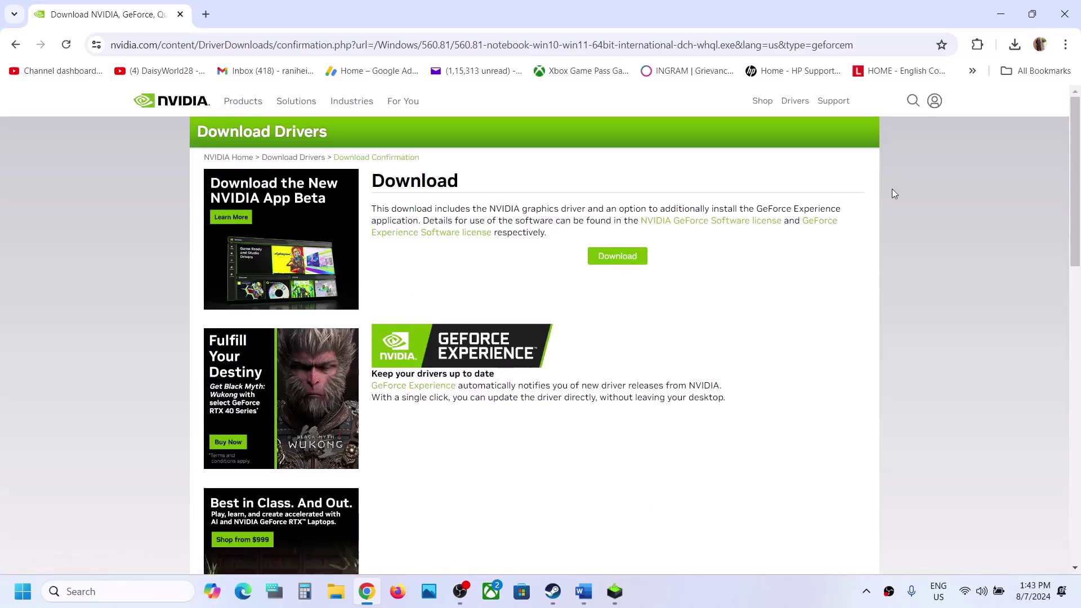
Start a Custom (Advanced) installation of NVIDIA Graphics Driver 560.81 with the clean installation option enabled
{"action": "left_click", "coordinate": [615, 580]}
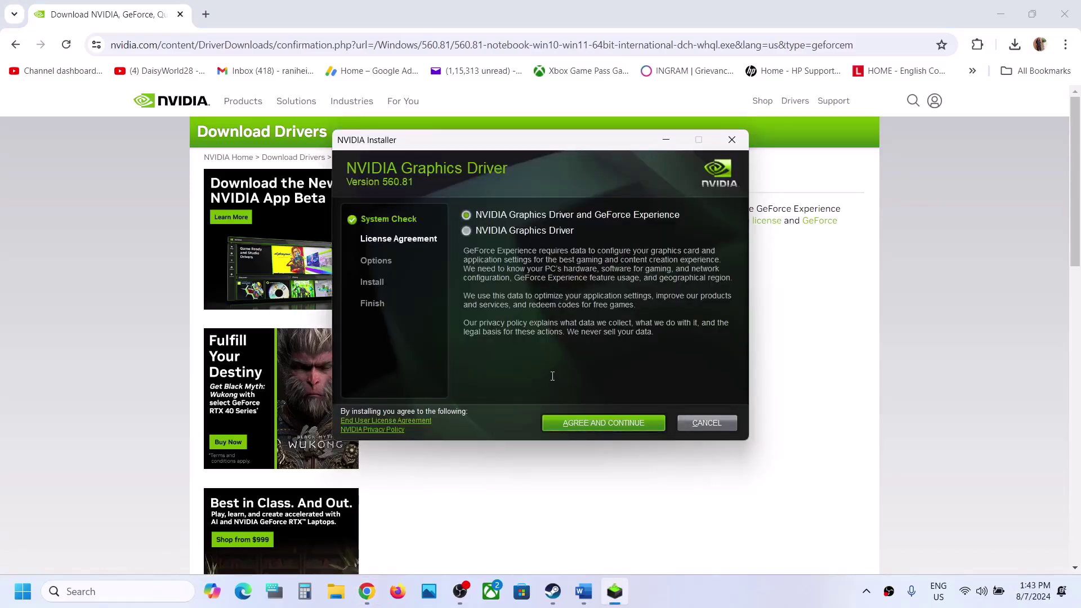
{"action": "left_click", "coordinate": [614, 423]}
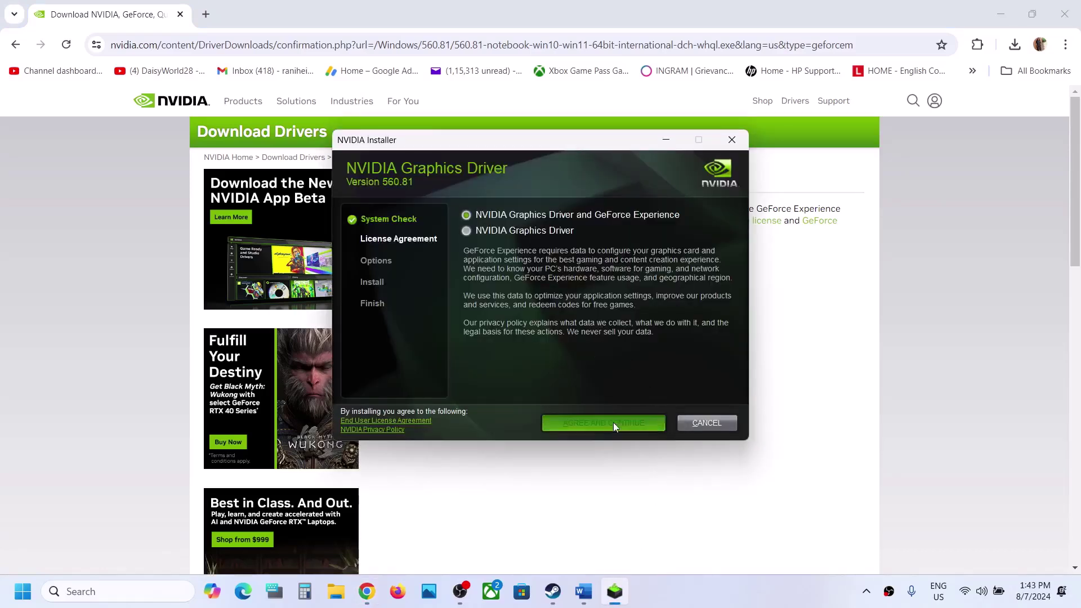
{"action": "left_click", "coordinate": [500, 296]}
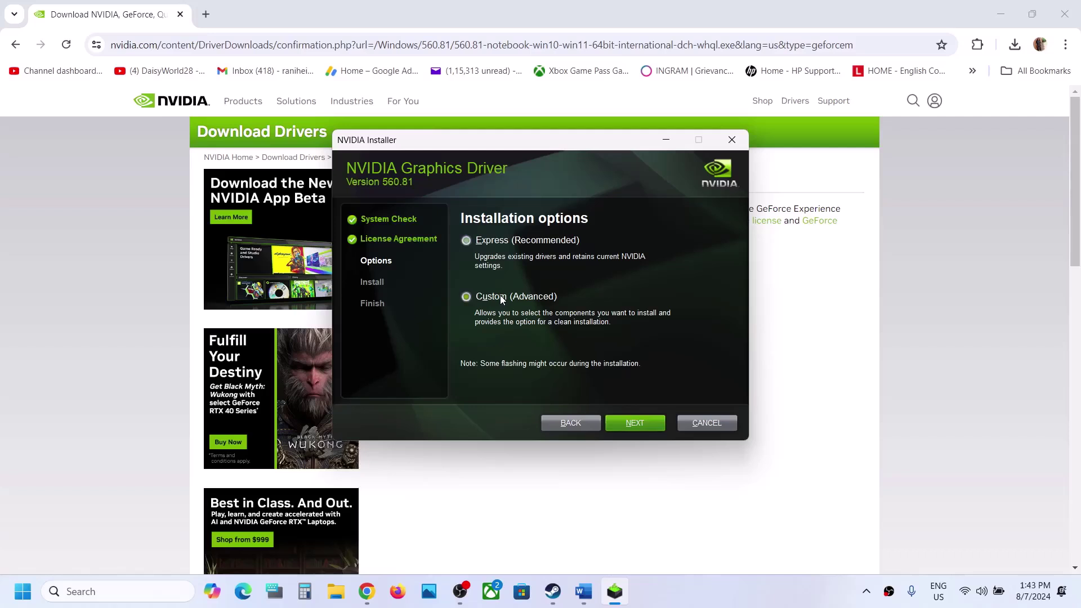
{"action": "left_click", "coordinate": [633, 423]}
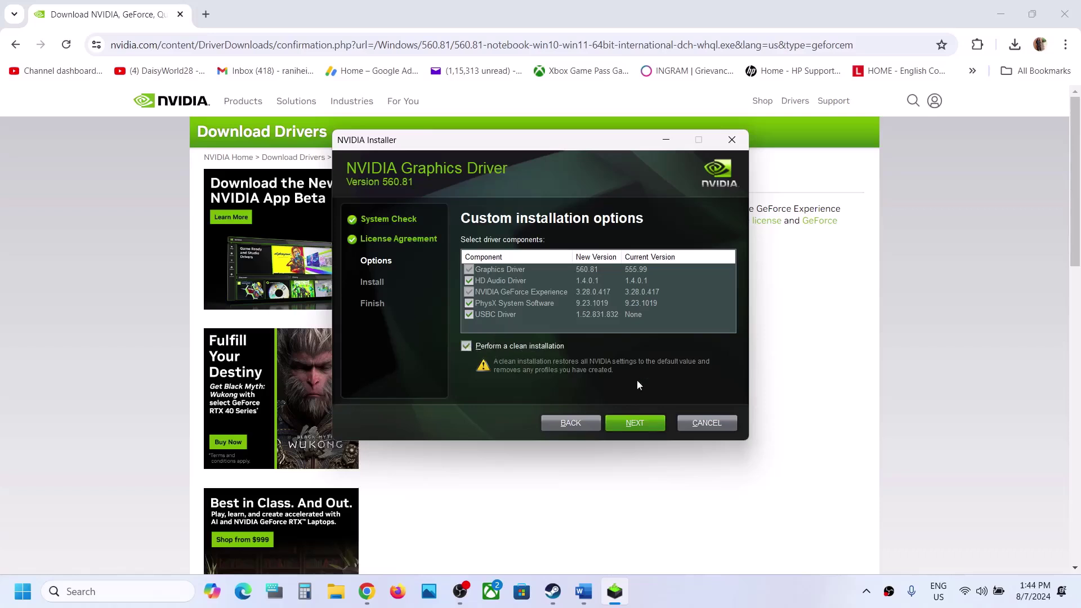
{"action": "left_click", "coordinate": [641, 427]}
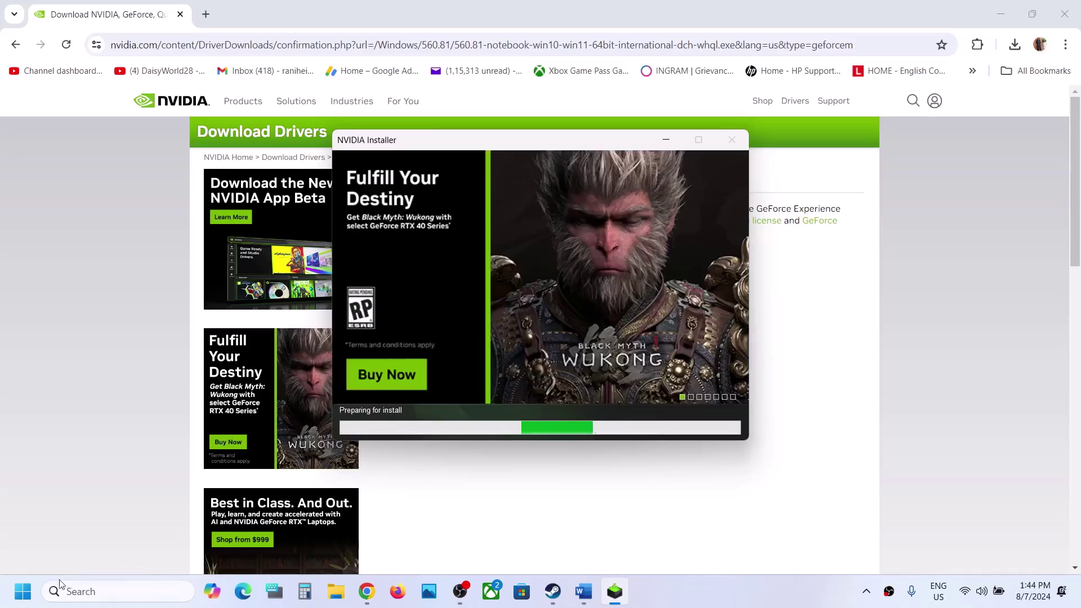
Show the Windows power options including Restart, and dismiss them without choosing one
{"action": "left_click", "coordinate": [22, 592]}
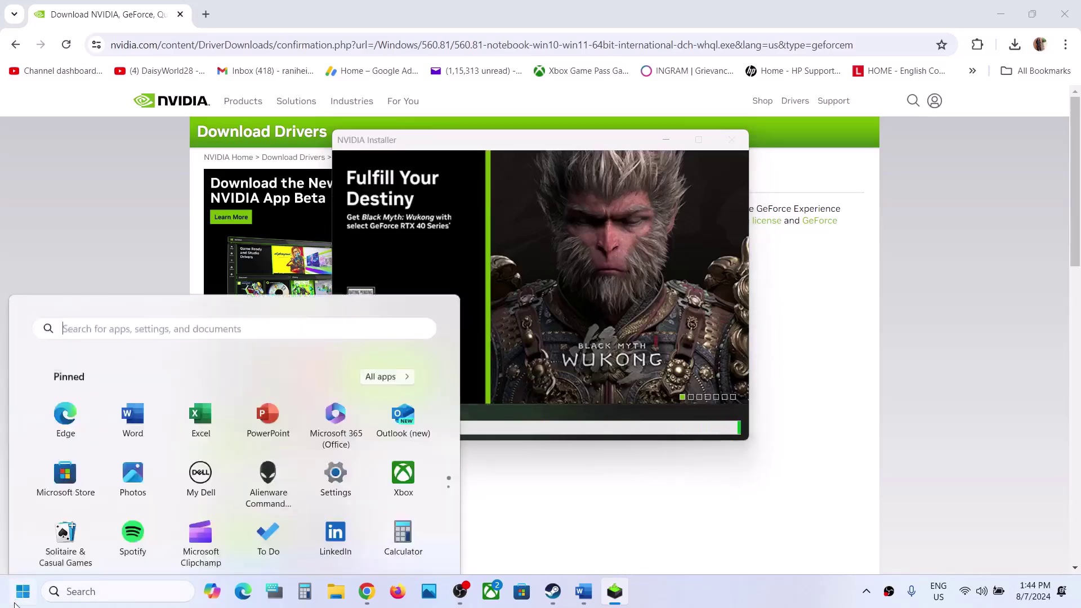
{"action": "left_click", "coordinate": [409, 543]}
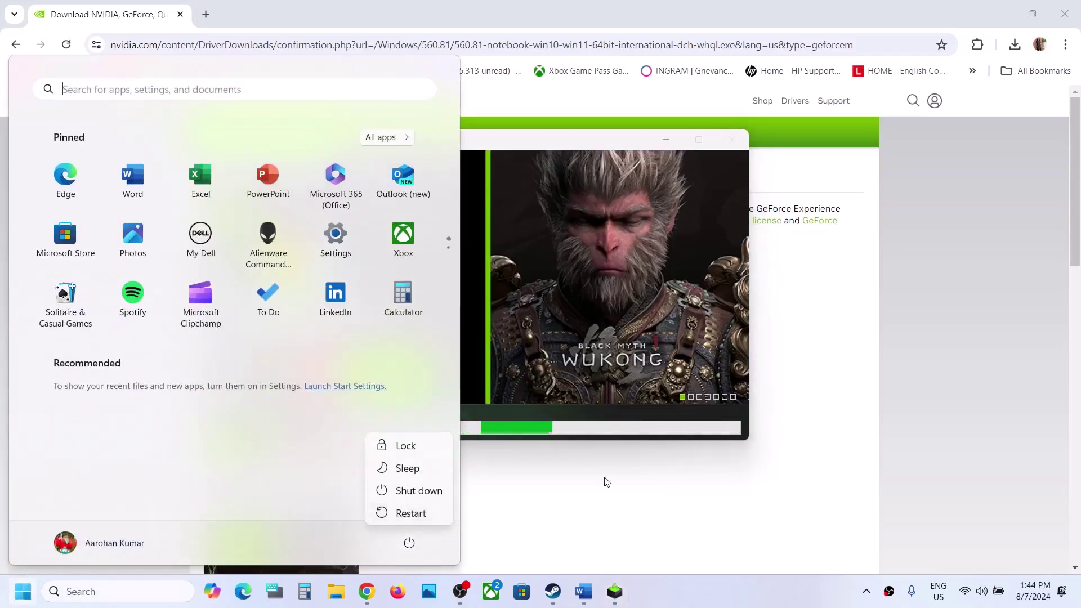
{"action": "key", "text": "Escape"}
{"action": "left_click", "coordinate": [654, 323]}
{"action": "left_click", "coordinate": [655, 322]}
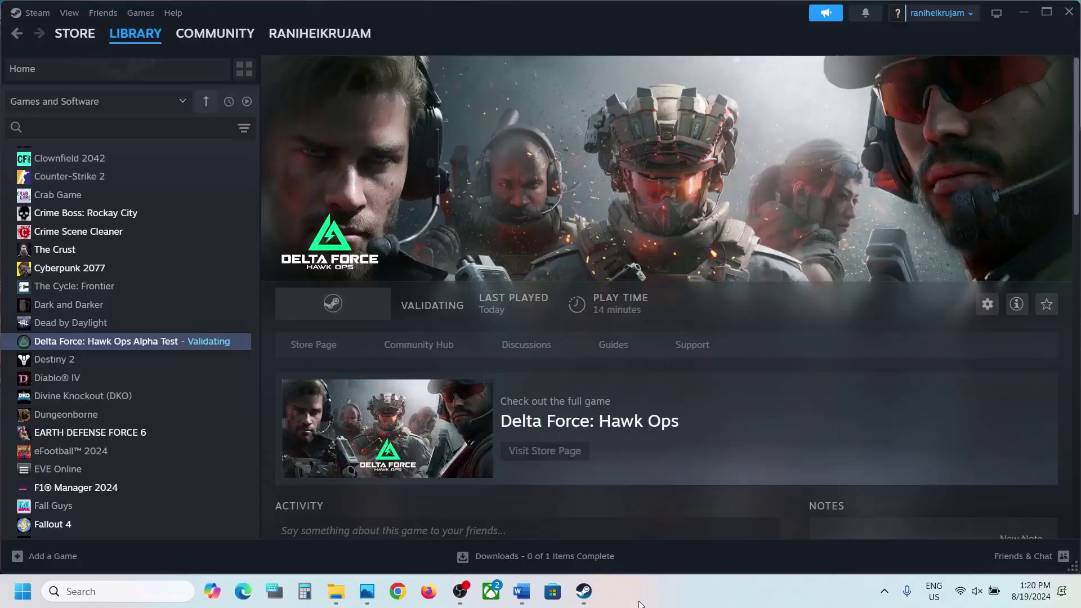
Return to the Word notes and copy the word "graphics" from the Step 9 heading
{"action": "left_click", "coordinate": [522, 591]}
{"action": "scroll", "coordinate": [489, 397], "scroll_direction": "down", "scroll_amount": 1}
{"action": "scroll", "coordinate": [490, 396], "scroll_direction": "down", "scroll_amount": 5}
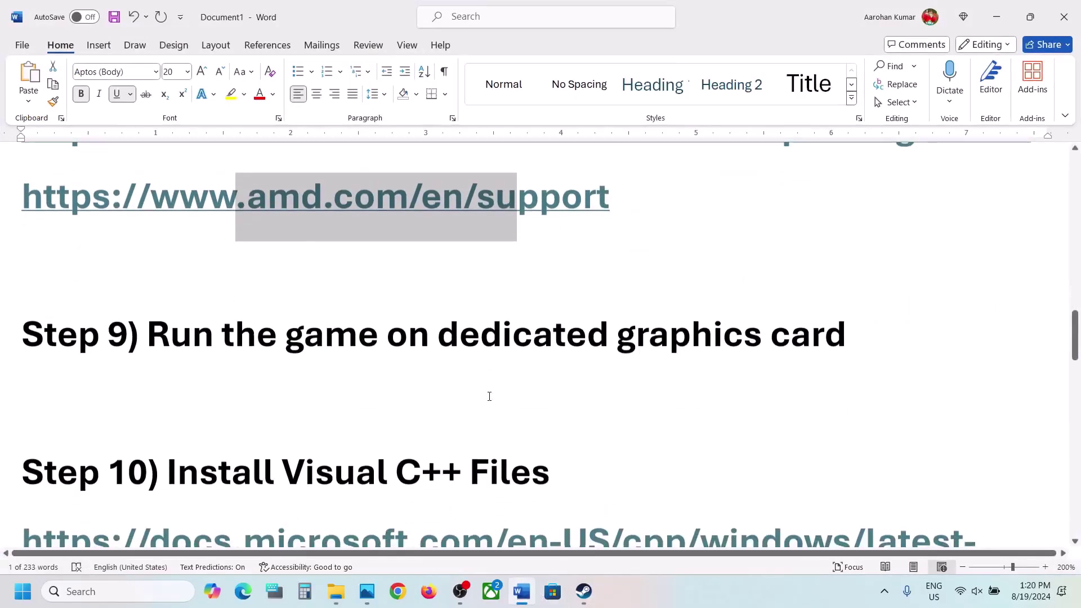
{"action": "double_click", "coordinate": [652, 339]}
{"action": "key", "text": "ctrl+c"}
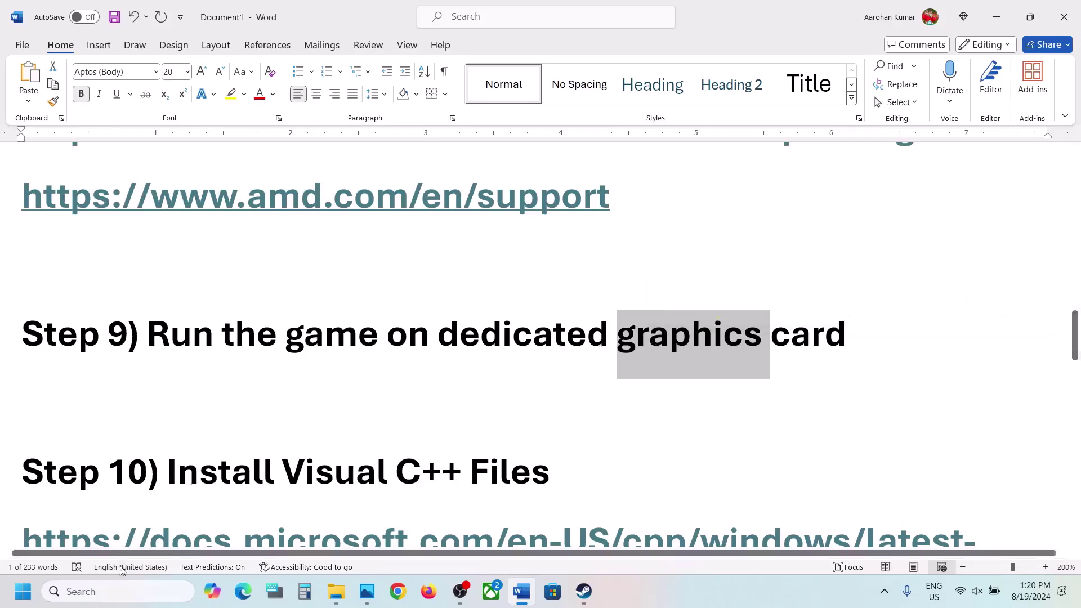
Search Windows for "graphics" and open the Graphics settings page
{"action": "left_click", "coordinate": [106, 598]}
{"action": "key", "text": "ctrl+v"}
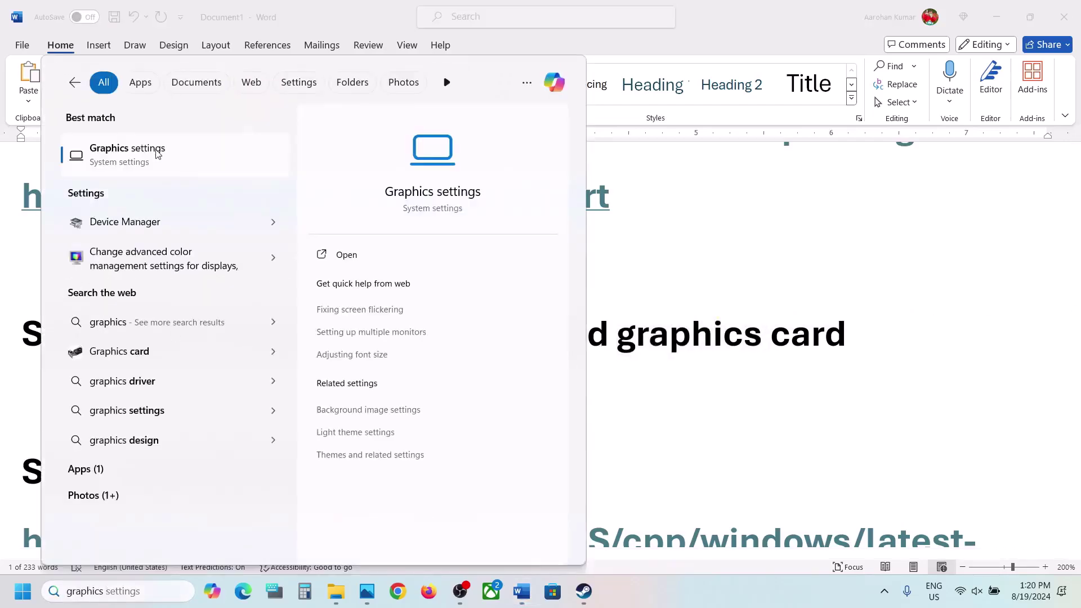
{"action": "left_click", "coordinate": [158, 151]}
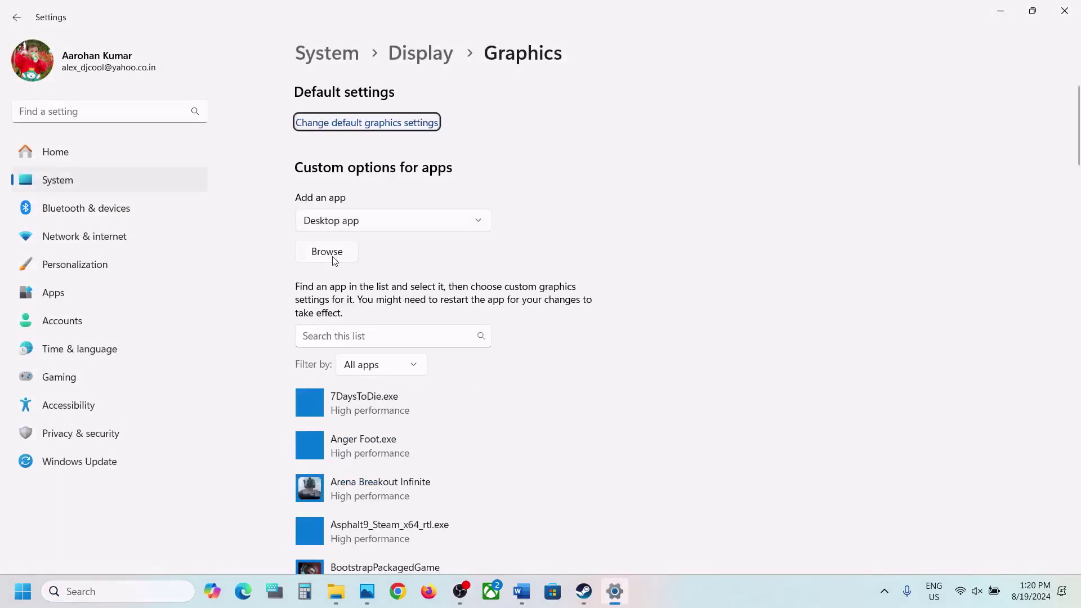
Start adding a desktop app to the custom graphics options and browse to C:\Program Files (x86)\Steam
{"action": "left_click", "coordinate": [329, 257]}
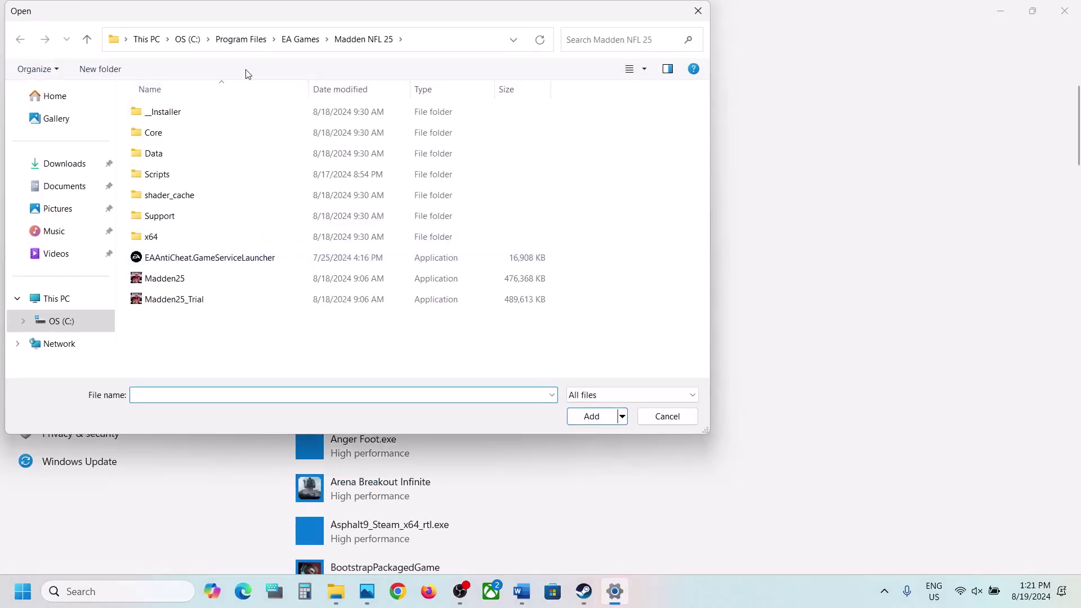
{"action": "left_click", "coordinate": [61, 321]}
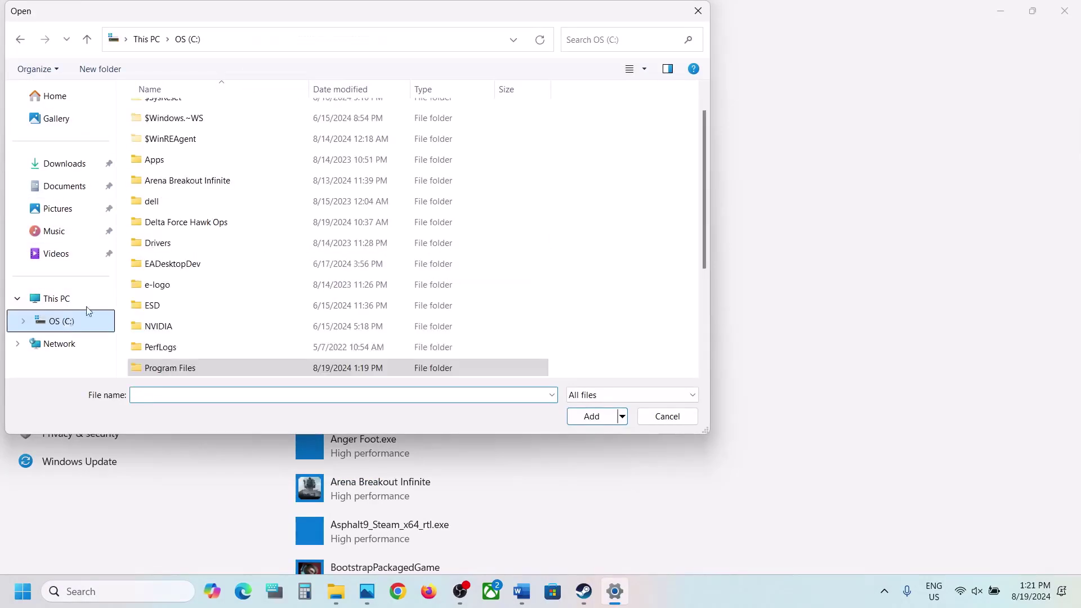
{"action": "scroll", "coordinate": [218, 225], "scroll_direction": "down", "scroll_amount": 2}
{"action": "double_click", "coordinate": [201, 263]}
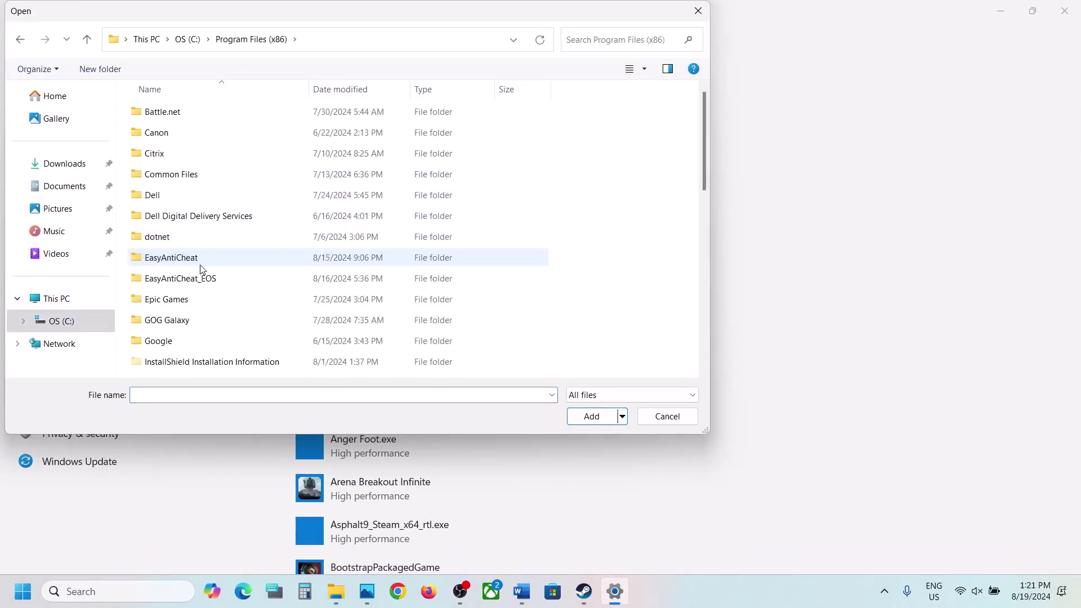
{"action": "scroll", "coordinate": [186, 271], "scroll_direction": "down", "scroll_amount": 3}
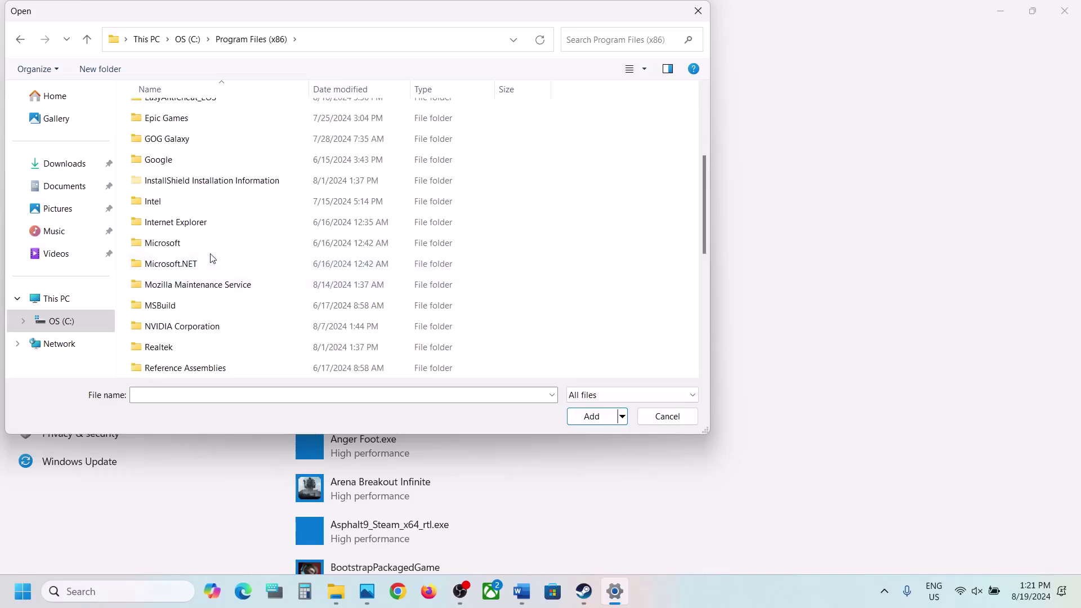
{"action": "scroll", "coordinate": [209, 256], "scroll_direction": "down", "scroll_amount": 3}
{"action": "double_click", "coordinate": [175, 228]}
Add DeltaForceClient from steamapps\common\Delta Force Hawk Ops Pre-Alpha Test\Game to the graphics app list
{"action": "scroll", "coordinate": [174, 229], "scroll_direction": "down", "scroll_amount": 5}
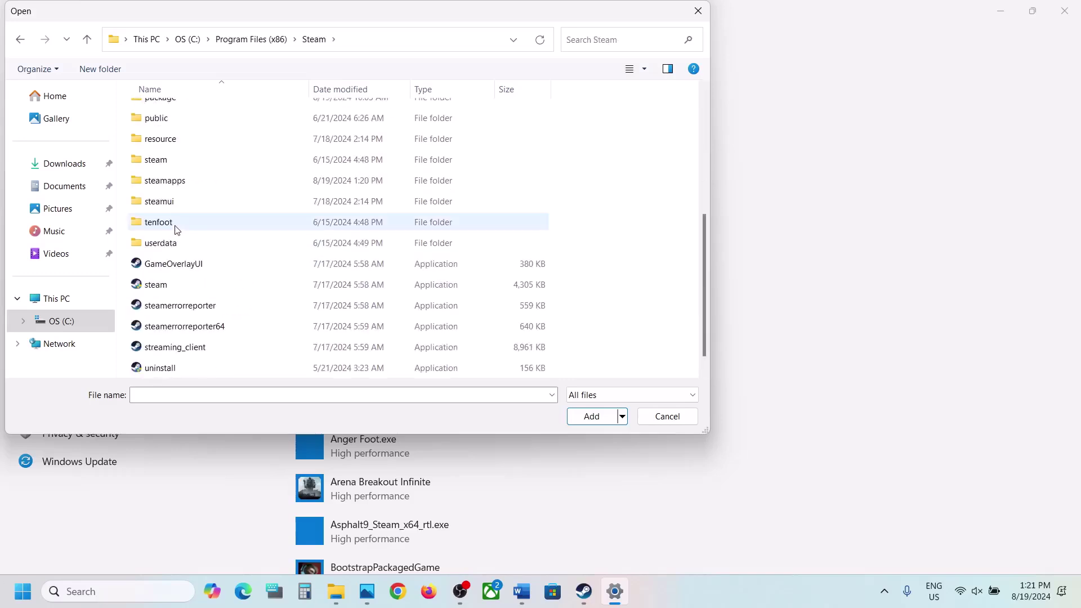
{"action": "double_click", "coordinate": [161, 179]}
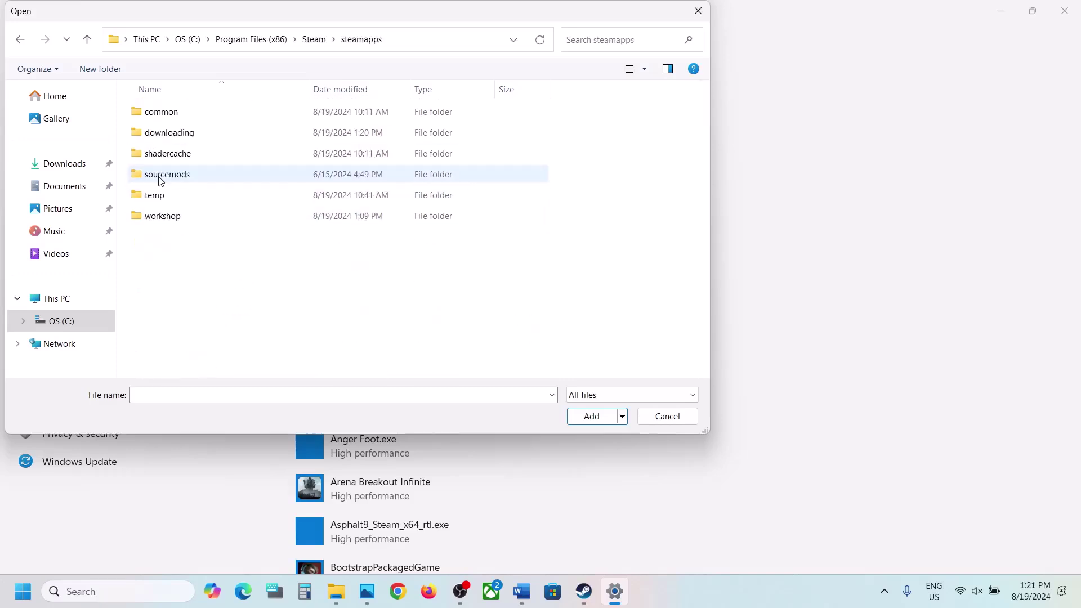
{"action": "double_click", "coordinate": [171, 113]}
{"action": "double_click", "coordinate": [222, 153]}
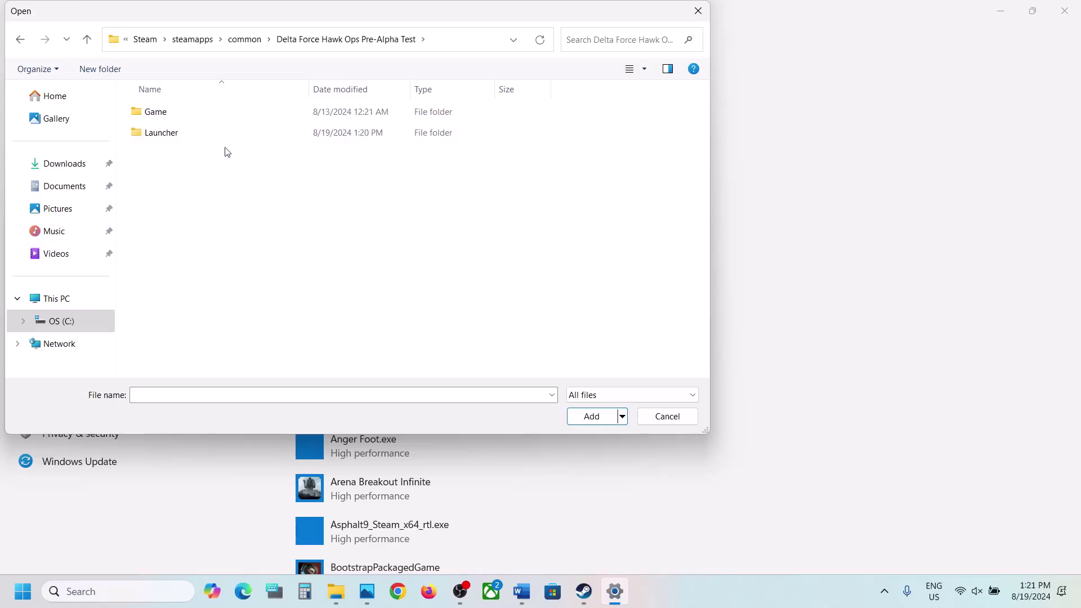
{"action": "double_click", "coordinate": [169, 114]}
{"action": "left_click", "coordinate": [166, 160]}
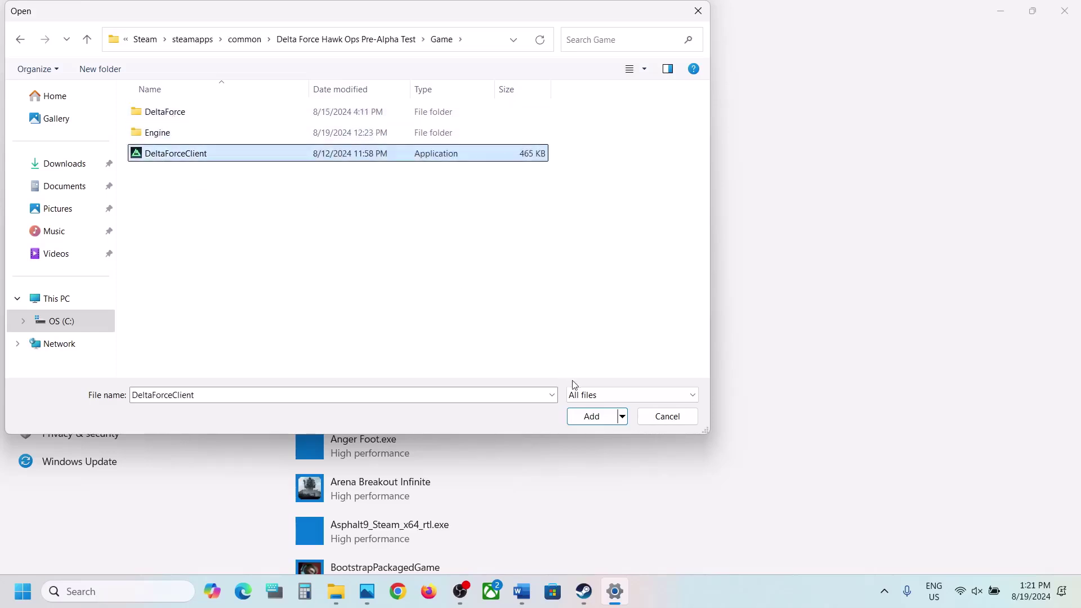
{"action": "left_click", "coordinate": [590, 416]}
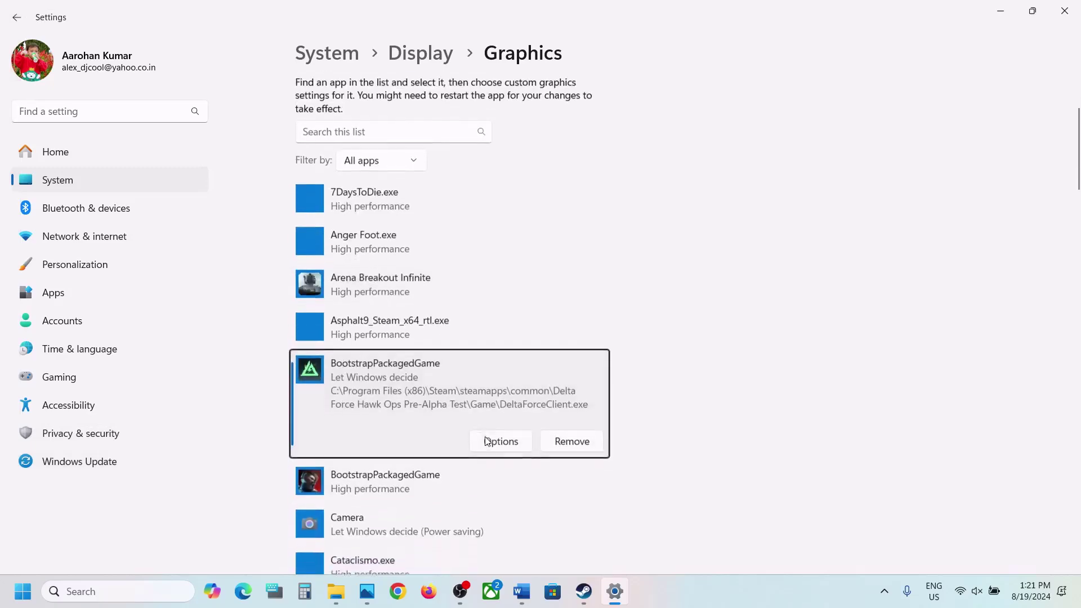
Set the added Delta Force client's graphics preference to High performance and save it
{"action": "left_click", "coordinate": [506, 441]}
{"action": "left_click", "coordinate": [451, 285]}
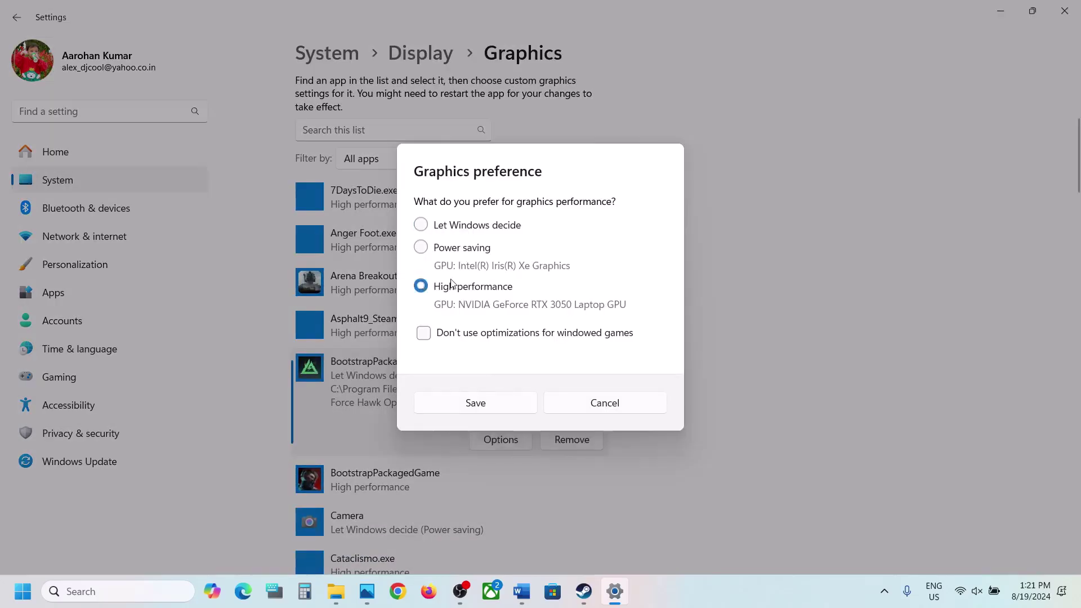
{"action": "left_click", "coordinate": [509, 407]}
{"action": "scroll", "coordinate": [435, 230], "scroll_direction": "up", "scroll_amount": 3}
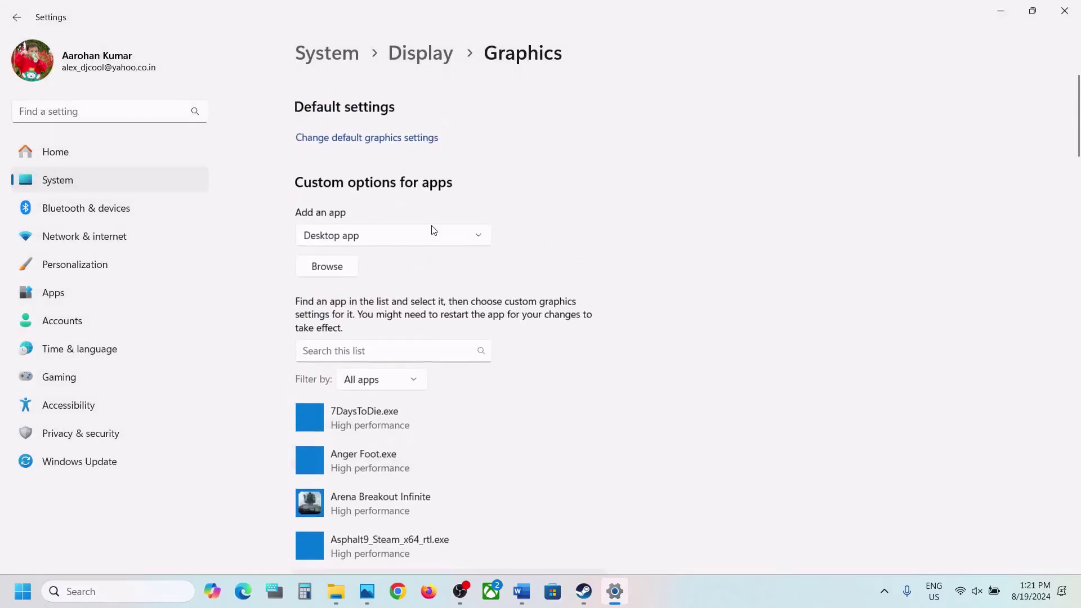
Add DeltaForceClient-Win64-Shipping from the game's DeltaForce\Binaries\Win64 folder to the graphics app list
{"action": "left_click", "coordinate": [330, 260]}
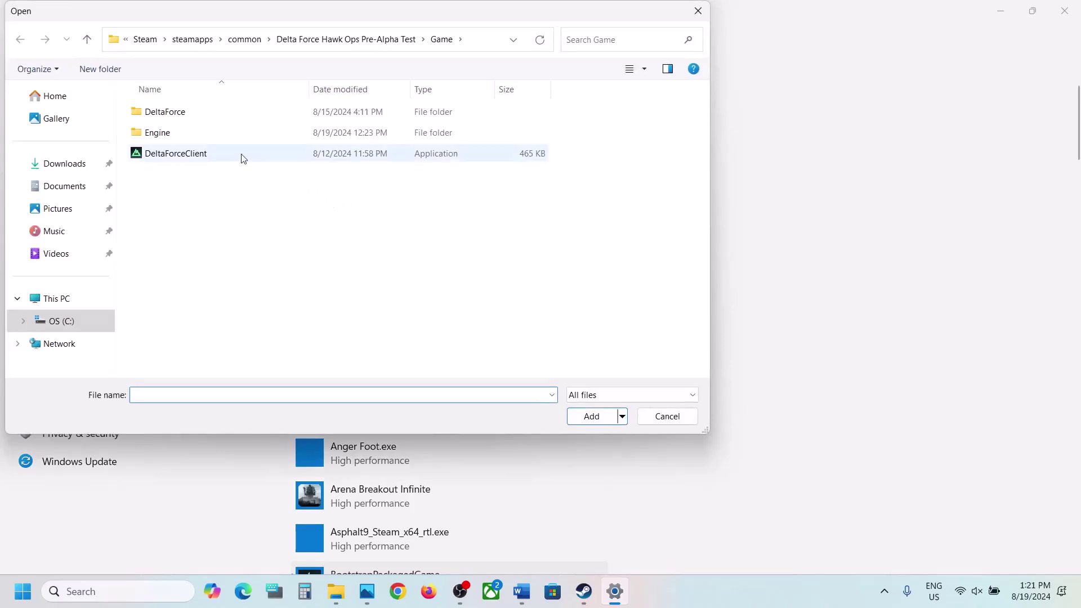
{"action": "double_click", "coordinate": [167, 116]}
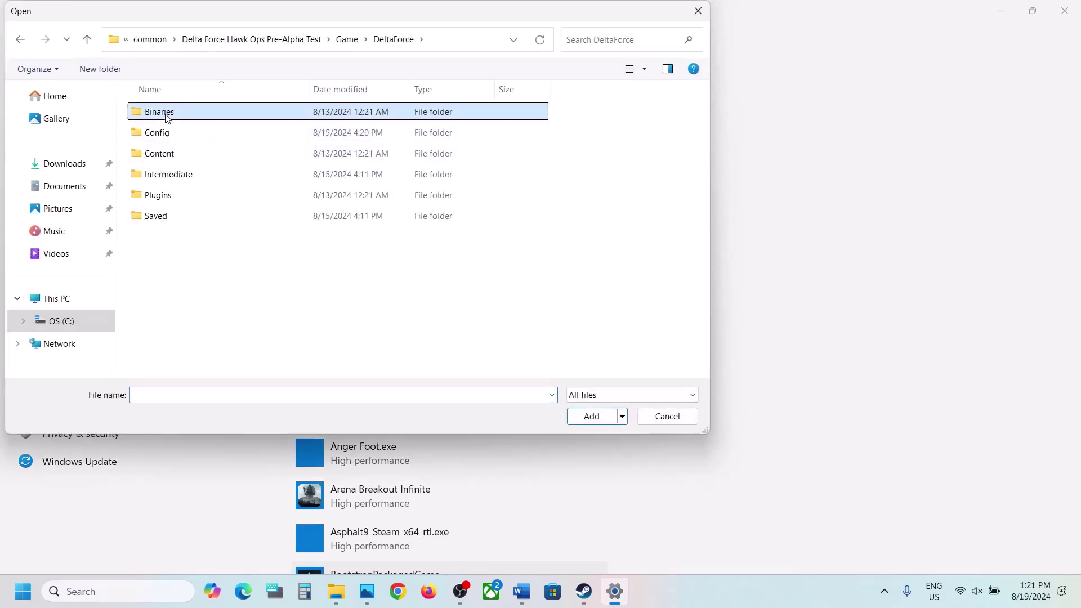
{"action": "double_click", "coordinate": [160, 112]}
{"action": "double_click", "coordinate": [167, 133]}
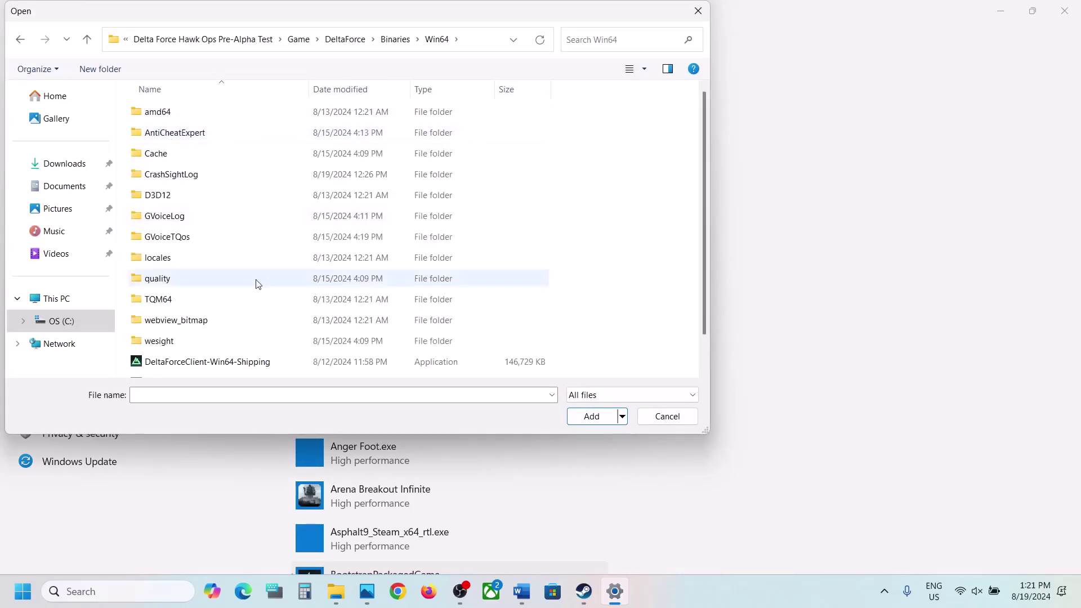
{"action": "left_click", "coordinate": [181, 364]}
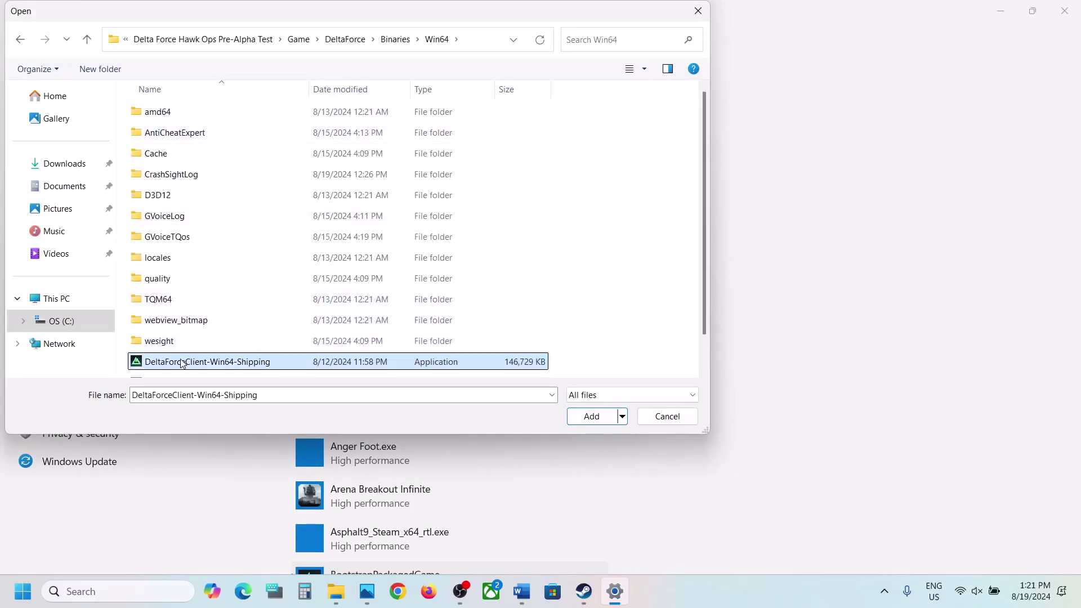
{"action": "left_click", "coordinate": [591, 417]}
Set the graphics preference of the added DFM entry to High performance and save it
{"action": "scroll", "coordinate": [516, 404], "scroll_direction": "down", "scroll_amount": 1}
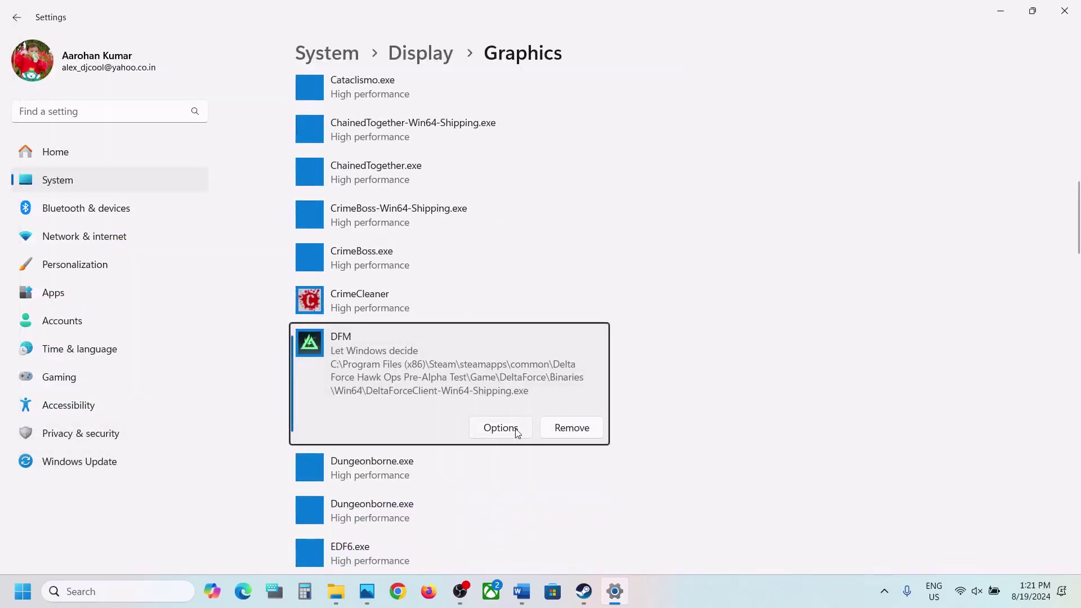
{"action": "left_click", "coordinate": [501, 428]}
{"action": "left_click", "coordinate": [459, 292]}
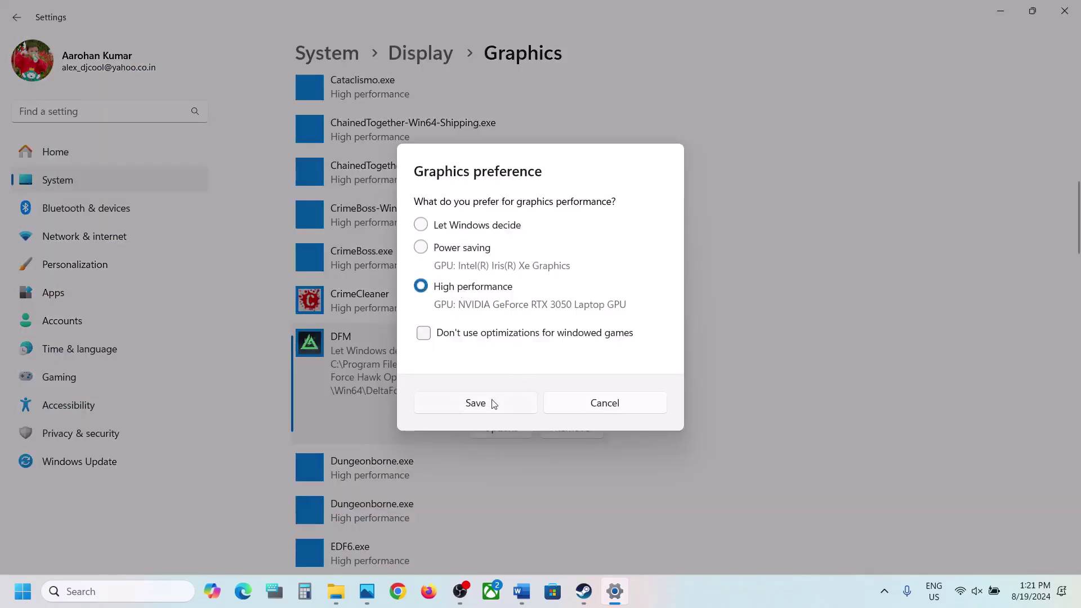
{"action": "left_click", "coordinate": [476, 403]}
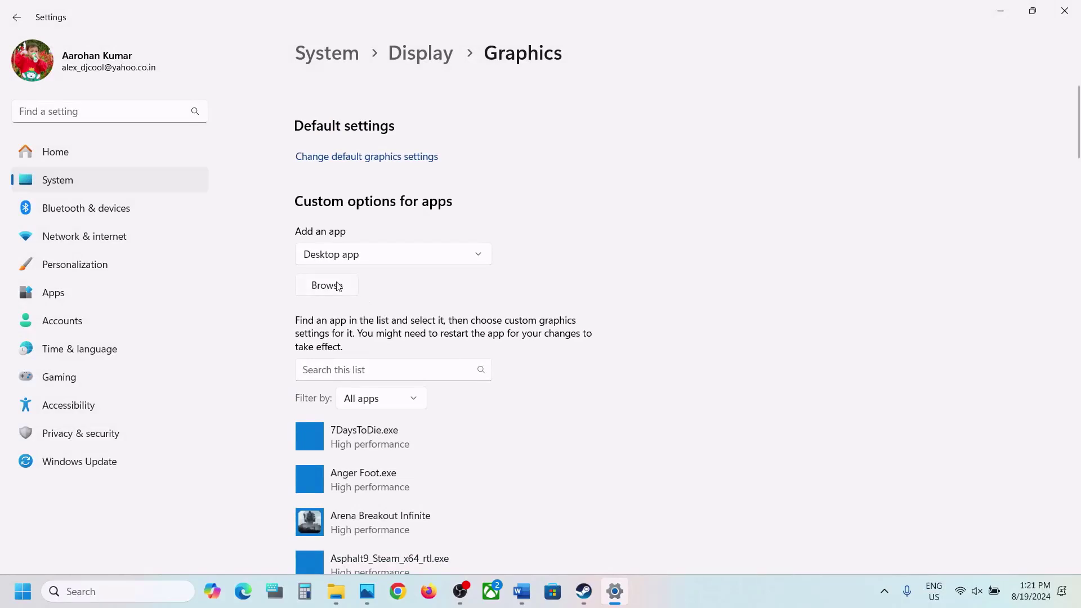
Add df_launcher_global from the Launcher folder of Delta Force Hawk Ops Pre-Alpha Test to the graphics app list
{"action": "left_click", "coordinate": [338, 287]}
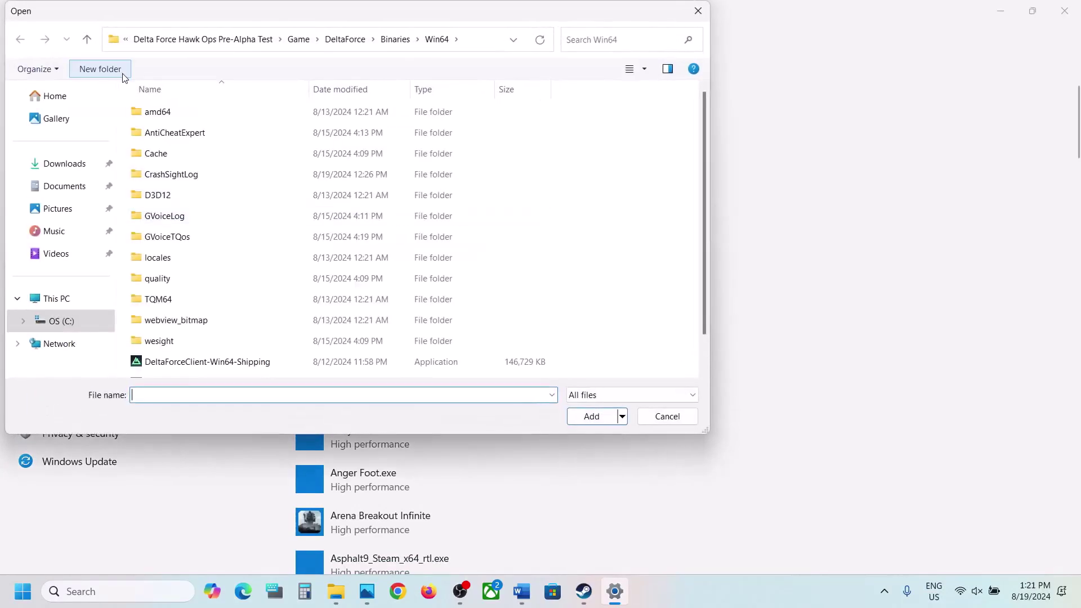
{"action": "left_click", "coordinate": [85, 40]}
{"action": "left_click", "coordinate": [85, 41]}
{"action": "left_click", "coordinate": [86, 40]}
{"action": "left_click", "coordinate": [86, 41]}
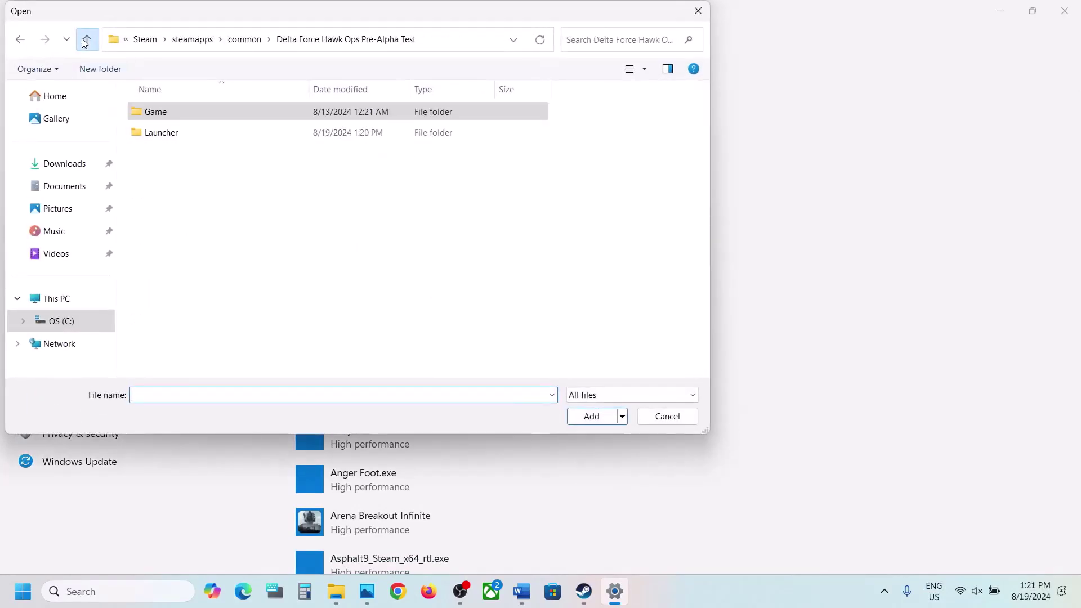
{"action": "left_click", "coordinate": [182, 117]}
{"action": "double_click", "coordinate": [159, 133]}
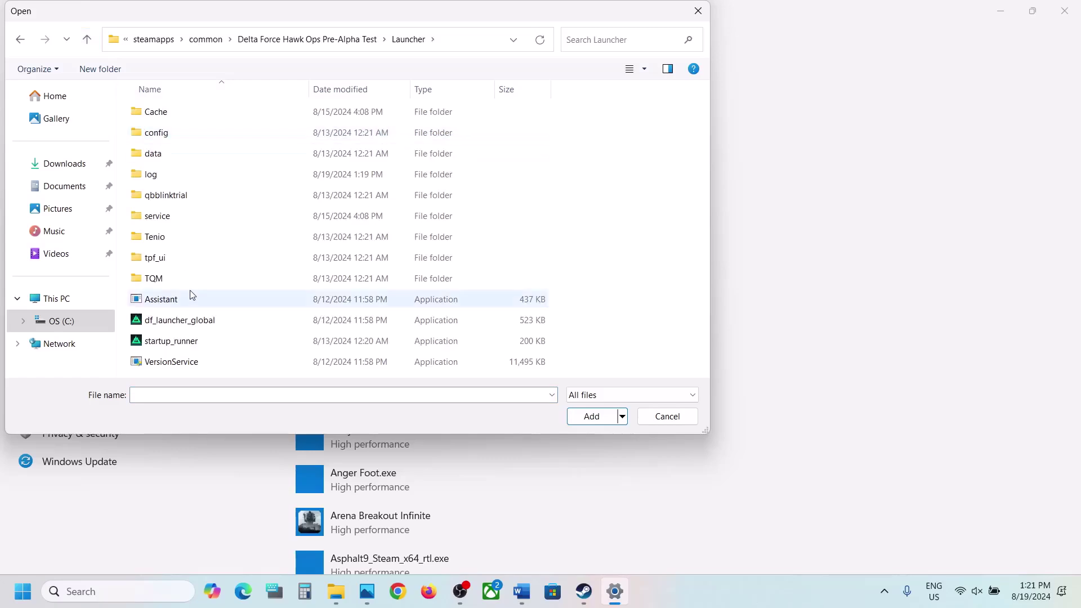
{"action": "left_click", "coordinate": [176, 319]}
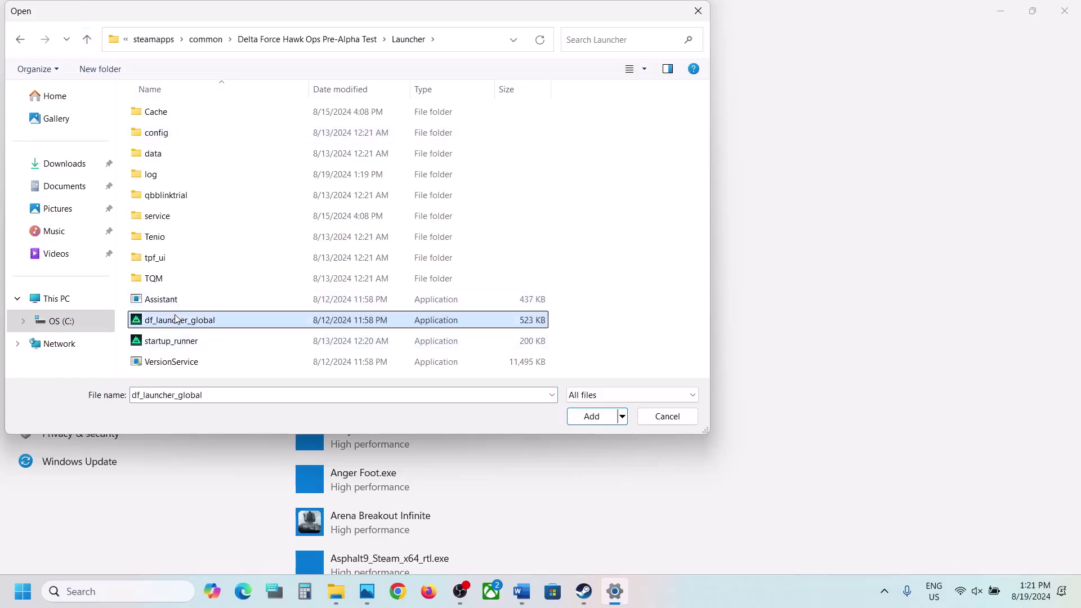
{"action": "left_click", "coordinate": [583, 416]}
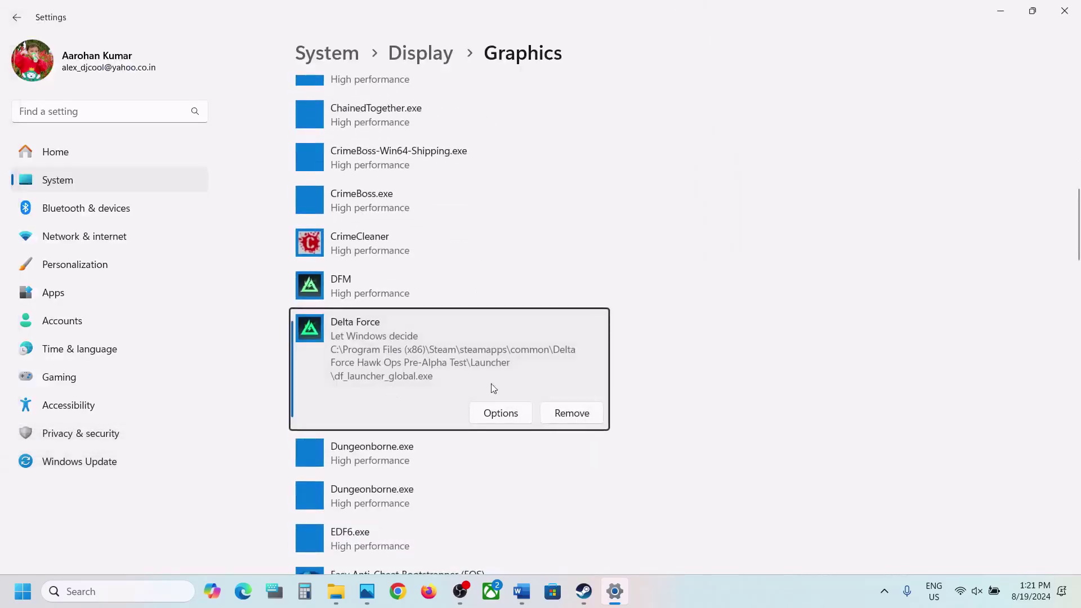
Set the df_launcher_global entry's graphics preference to High performance and save it
{"action": "left_click", "coordinate": [501, 412]}
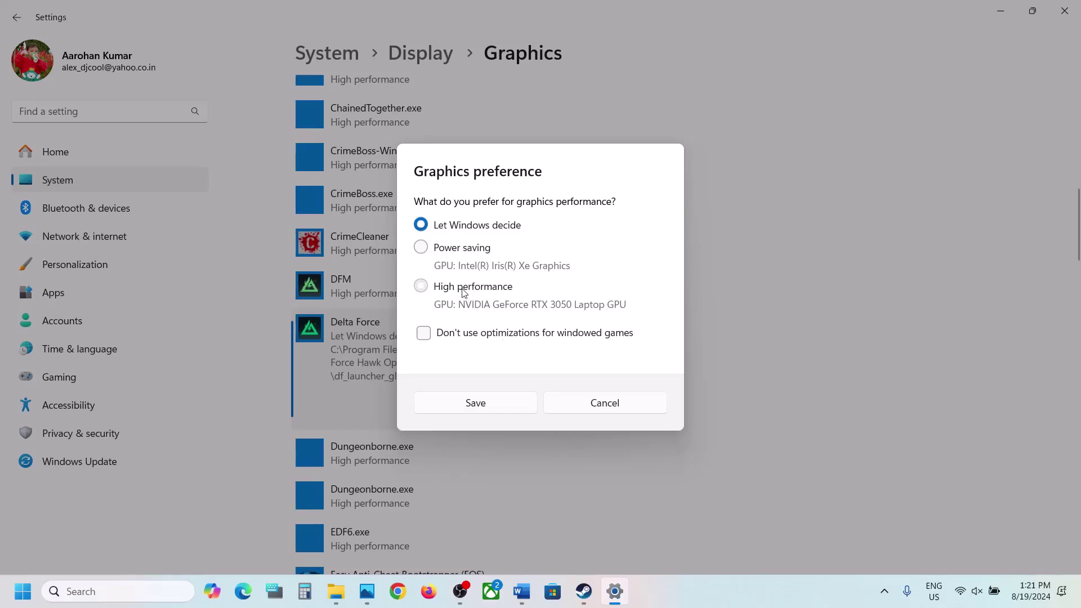
{"action": "left_click", "coordinate": [464, 288]}
{"action": "left_click", "coordinate": [475, 403]}
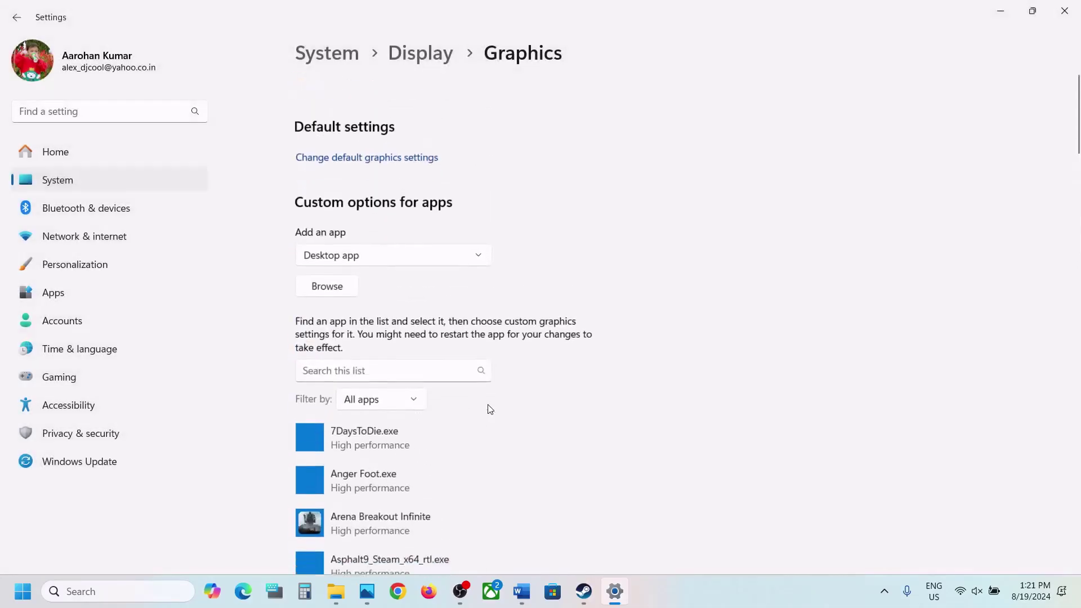
Add startup_runner from the Launcher folder to the graphics app list and save its preference as High performance
{"action": "left_click", "coordinate": [327, 280]}
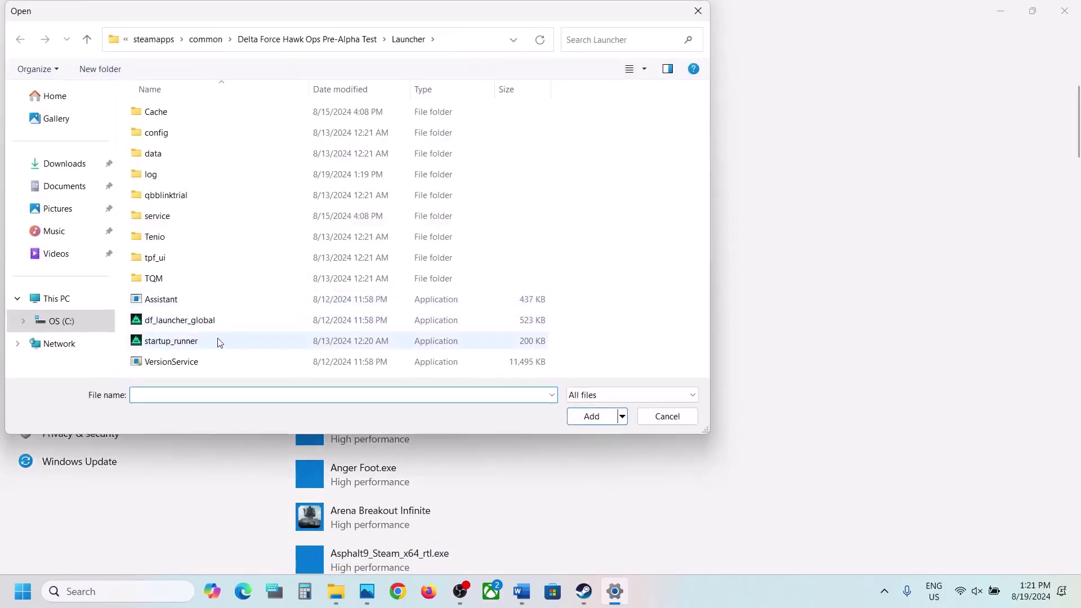
{"action": "left_click", "coordinate": [214, 341]}
{"action": "left_click", "coordinate": [589, 417]}
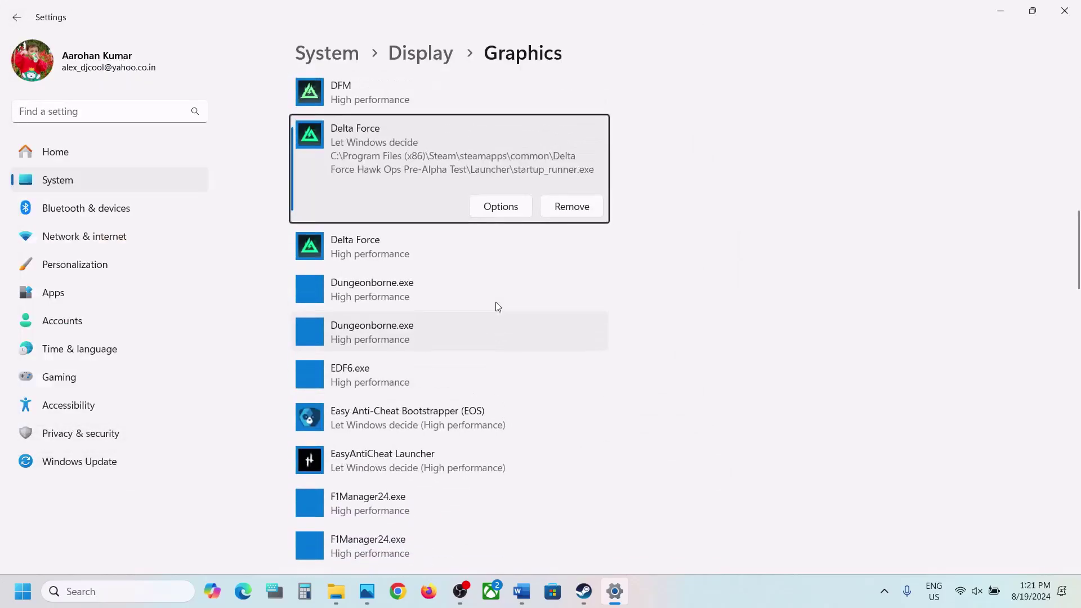
{"action": "left_click", "coordinate": [497, 207]}
{"action": "left_click", "coordinate": [442, 286]}
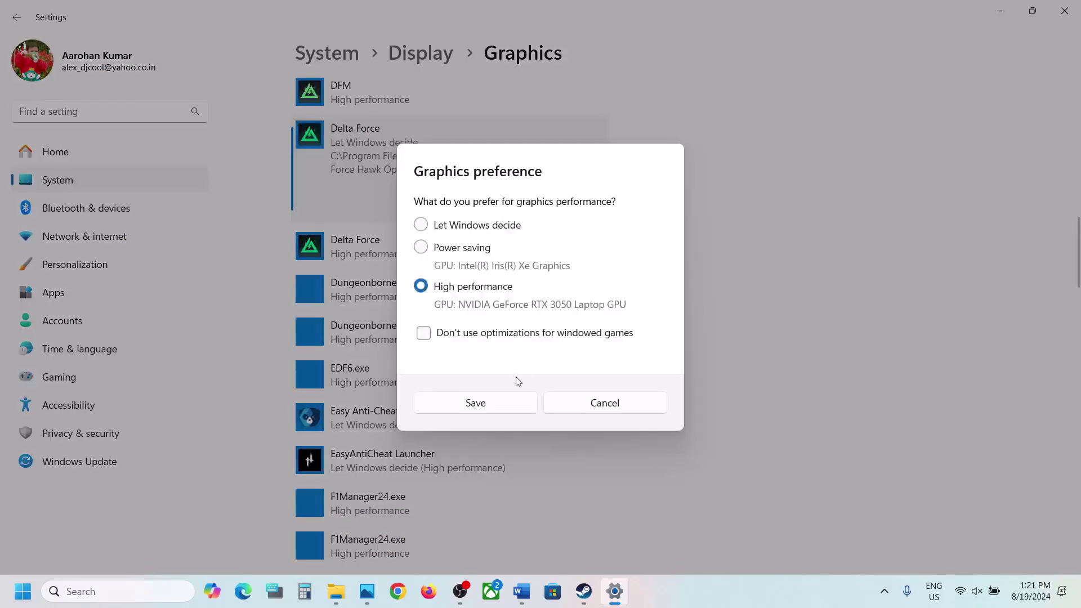
{"action": "left_click", "coordinate": [487, 405]}
{"action": "left_click", "coordinate": [1064, 10]}
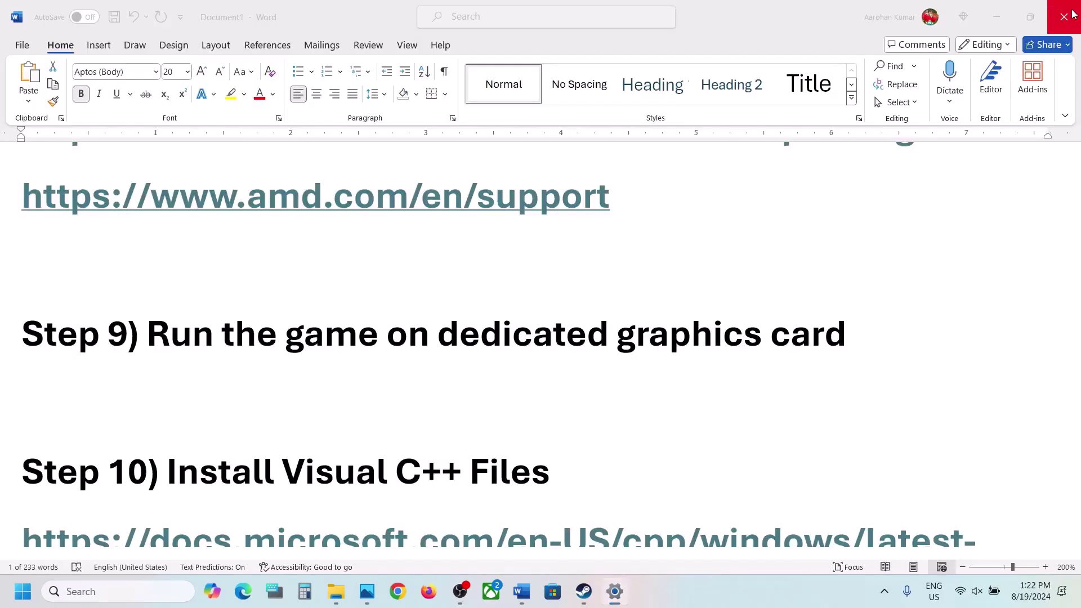
Copy the Visual C++ download link under Step 10 of the Word document and open it in Chrome
{"action": "scroll", "coordinate": [601, 278], "scroll_direction": "down", "scroll_amount": 3}
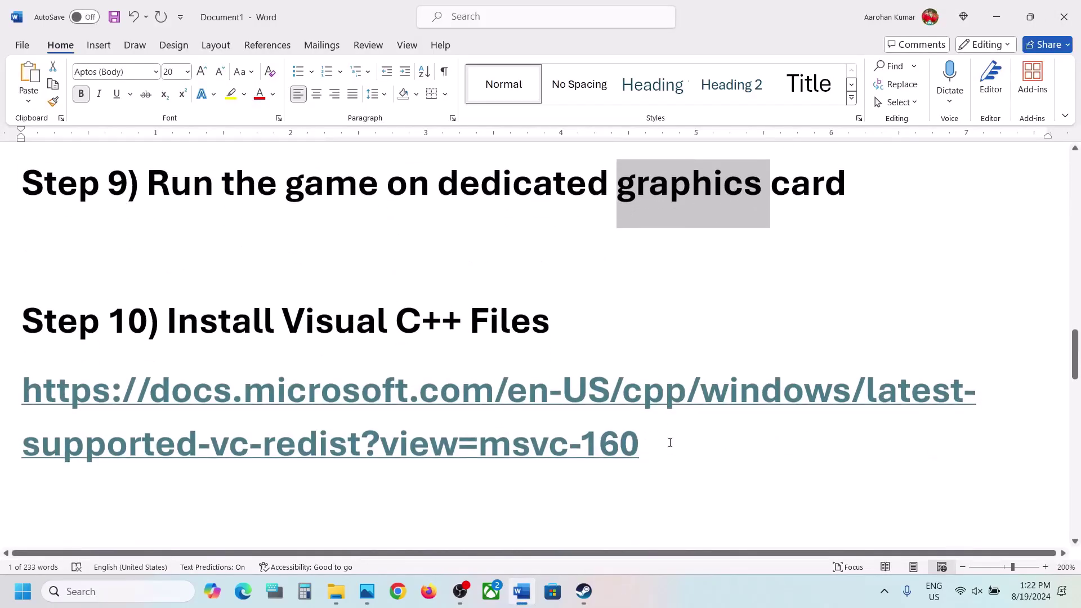
{"action": "left_click_drag", "start_coordinate": [670, 442], "coordinate": [2, 389]}
{"action": "key", "text": "ctrl+c"}
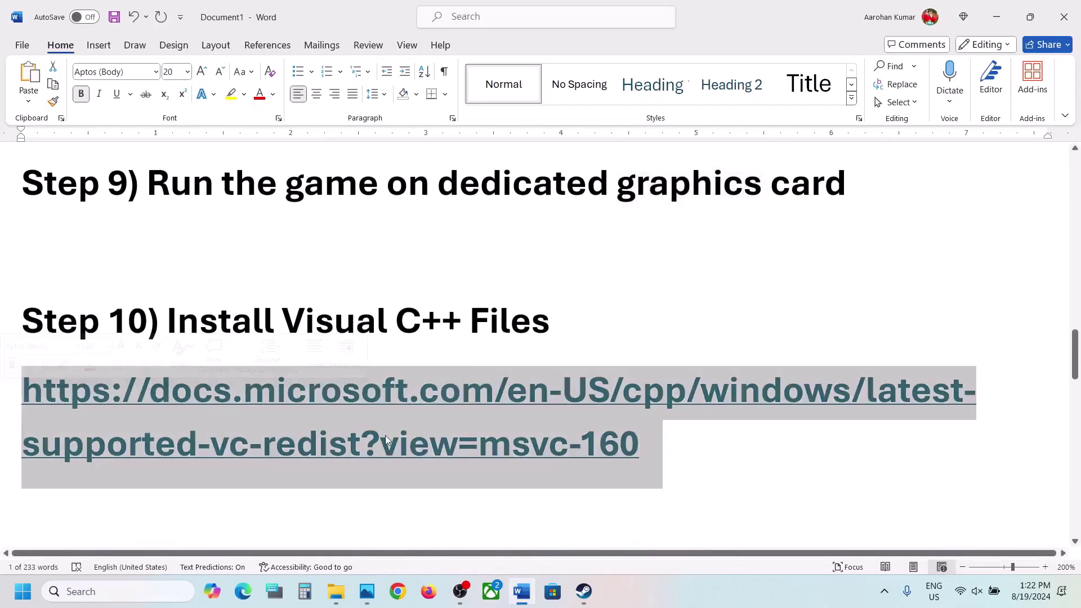
{"action": "left_click", "coordinate": [398, 592]}
{"action": "key", "text": "ctrl+v"}
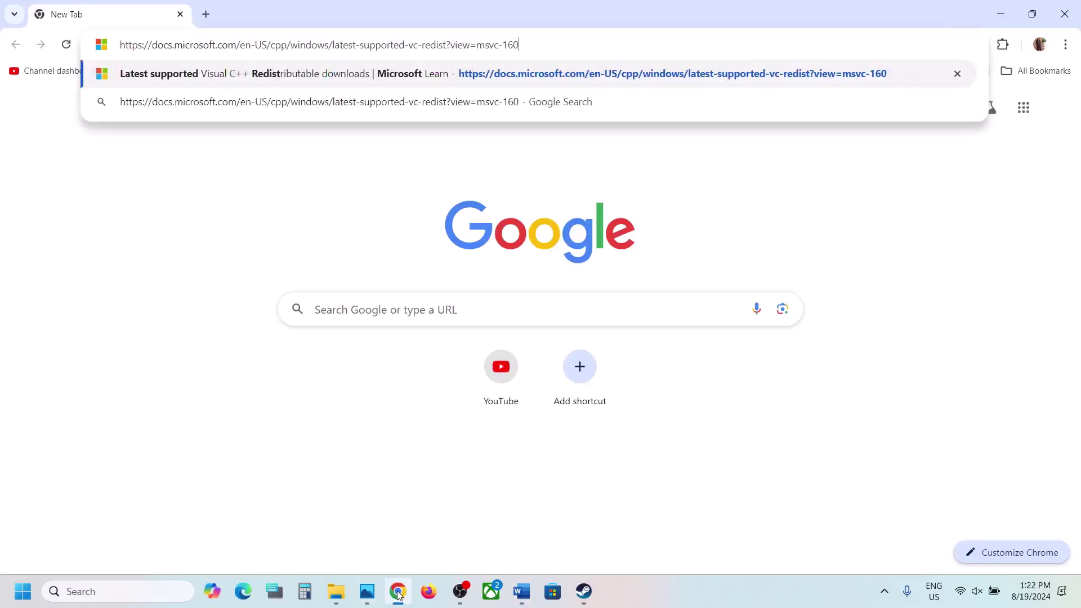
{"action": "key", "text": "Return"}
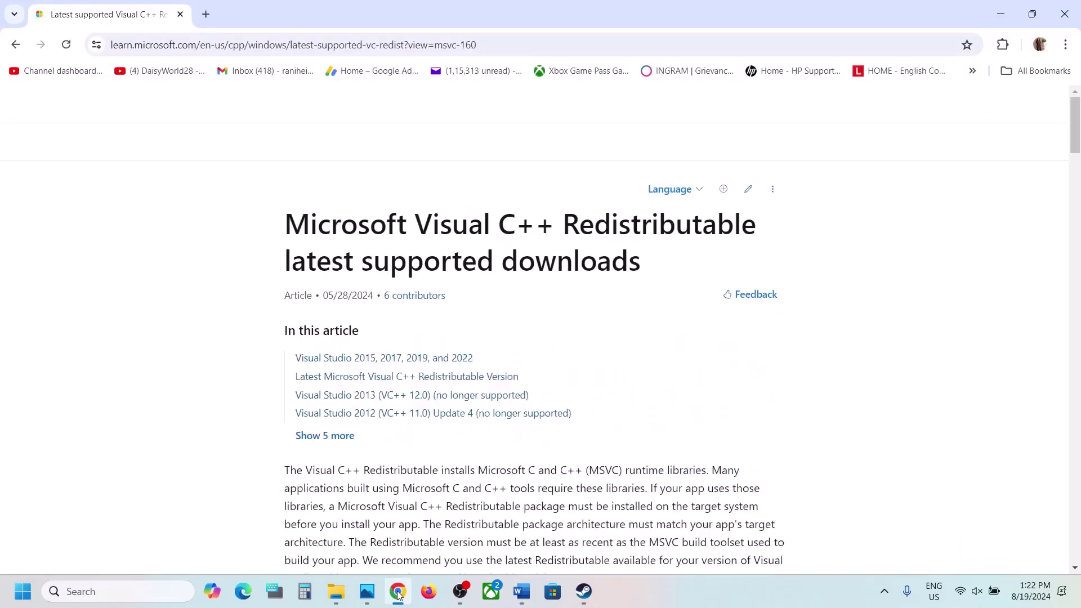
Download the X86 Visual C++ 2015-2022 Redistributable from the latest version table and repair its installation
{"action": "scroll", "coordinate": [505, 502], "scroll_direction": "down", "scroll_amount": 7}
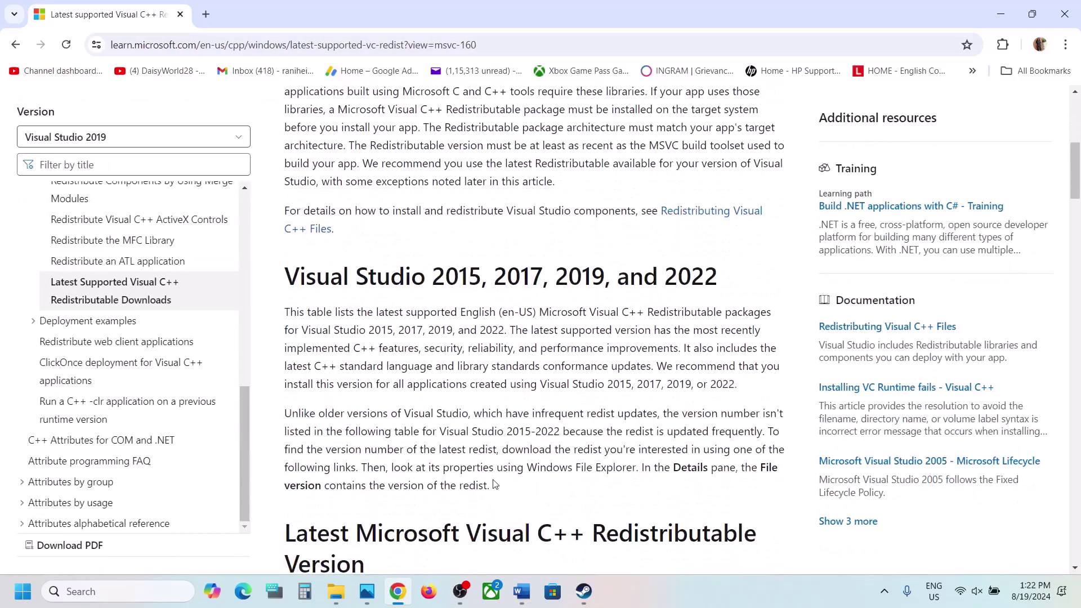
{"action": "left_click_drag", "start_coordinate": [312, 274], "coordinate": [702, 273]}
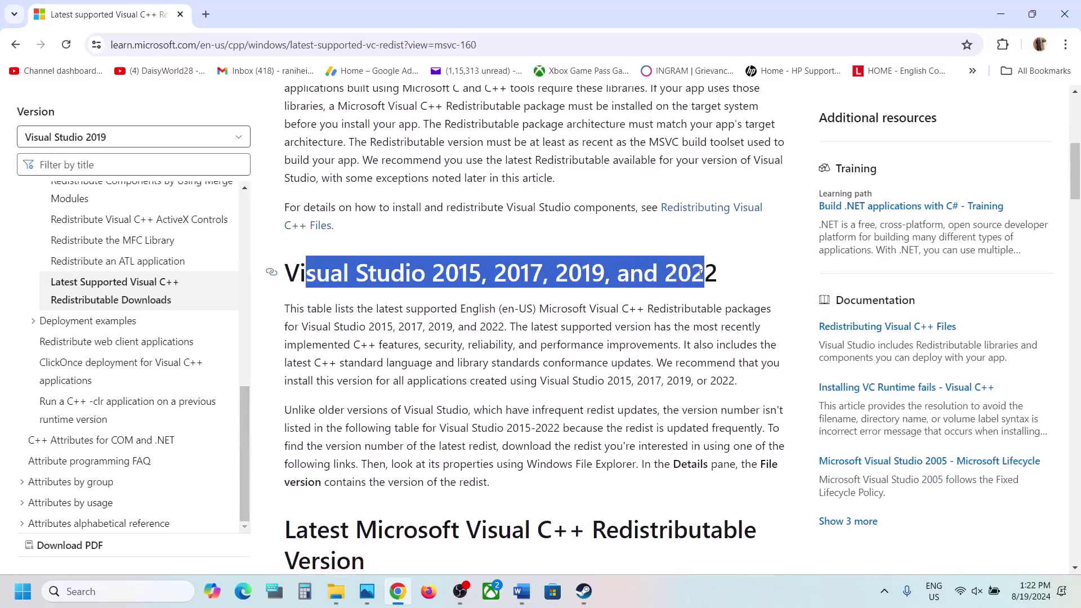
{"action": "scroll", "coordinate": [498, 374], "scroll_direction": "down", "scroll_amount": 8}
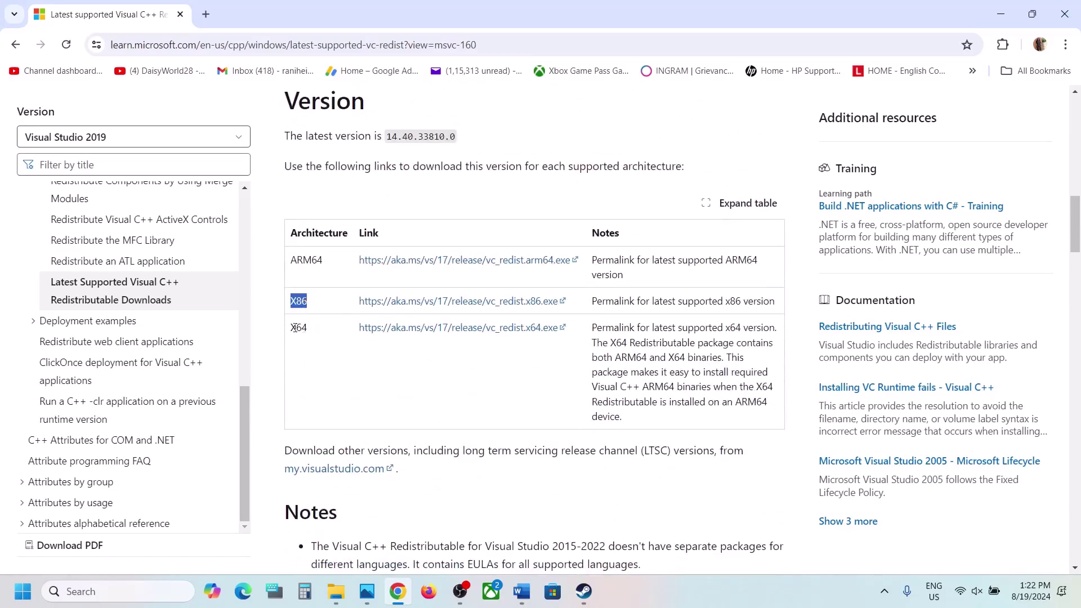
{"action": "mouse_move", "coordinate": [290, 301]}
{"action": "left_mouse_down"}
{"action": "mouse_move", "coordinate": [775, 302]}
{"action": "mouse_move", "coordinate": [308, 300]}
{"action": "left_mouse_up"}
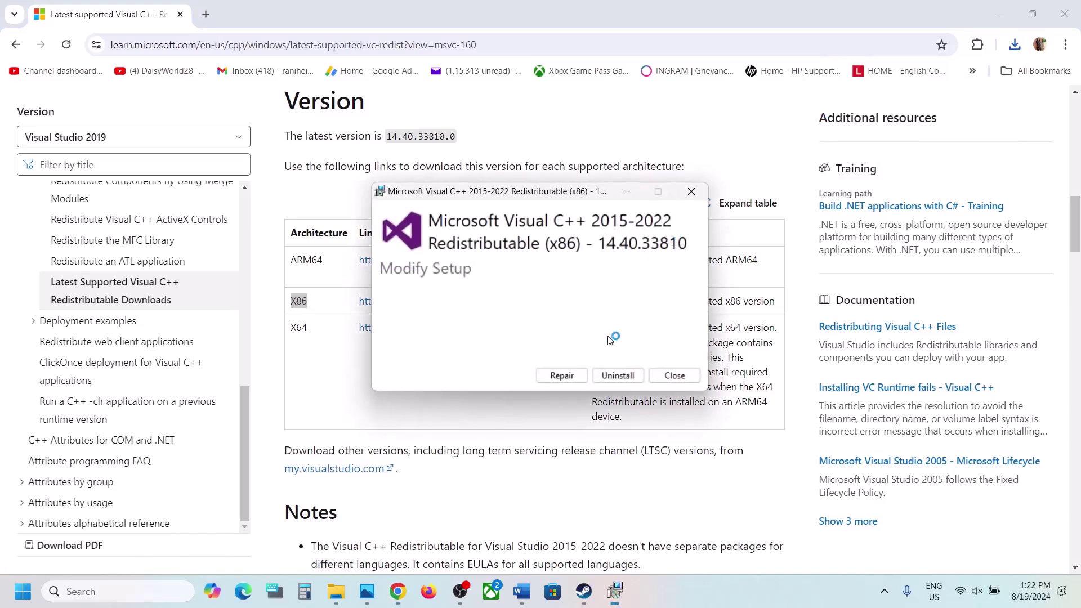
{"action": "left_click", "coordinate": [563, 376]}
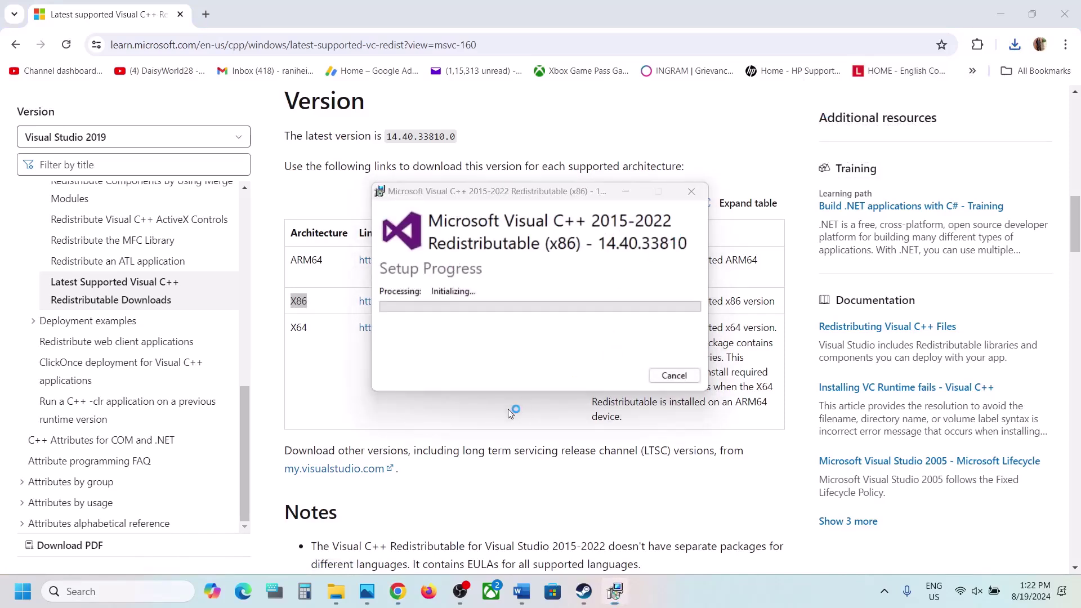
Download the X64 Visual C++ 2015-2022 Redistributable and try to repair its installation
{"action": "double_click", "coordinate": [298, 327]}
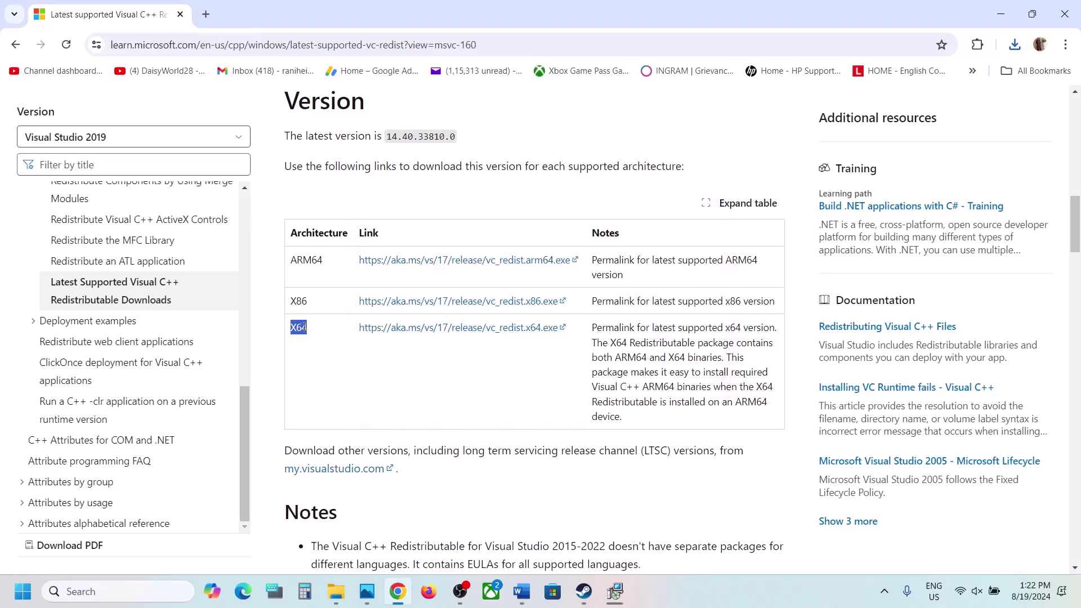
{"action": "left_click", "coordinate": [407, 331]}
{"action": "left_click", "coordinate": [459, 329]}
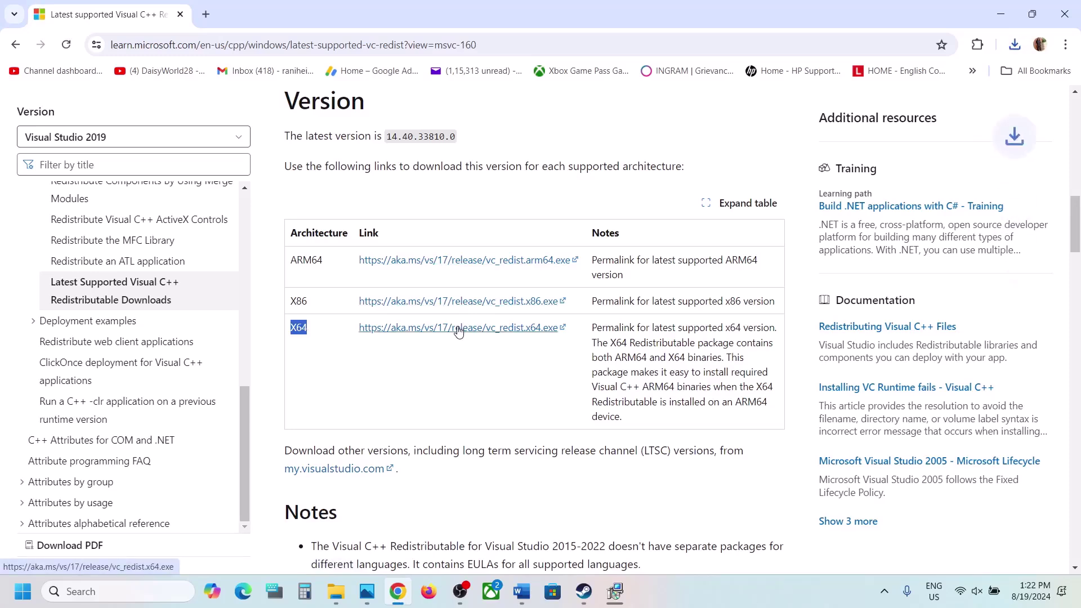
{"action": "left_click", "coordinate": [883, 79]}
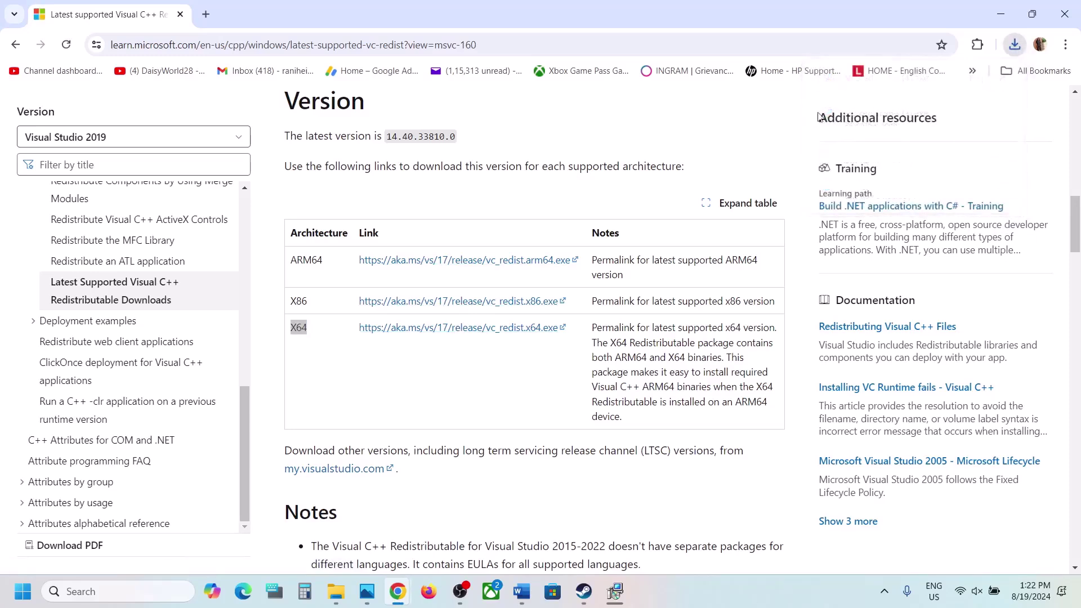
{"action": "left_click", "coordinate": [561, 376]}
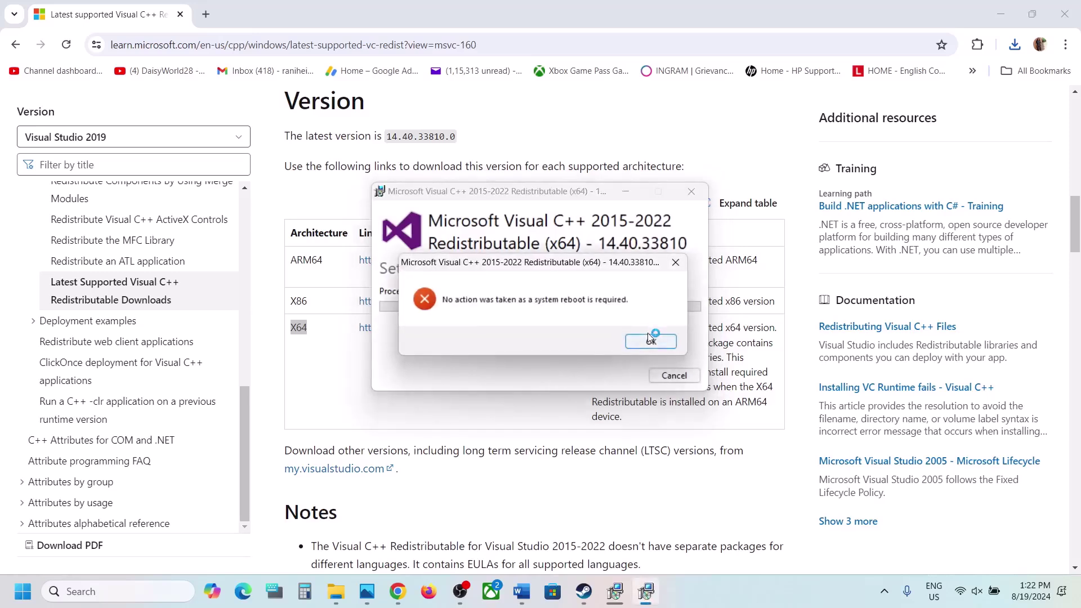
{"action": "left_click", "coordinate": [651, 341]}
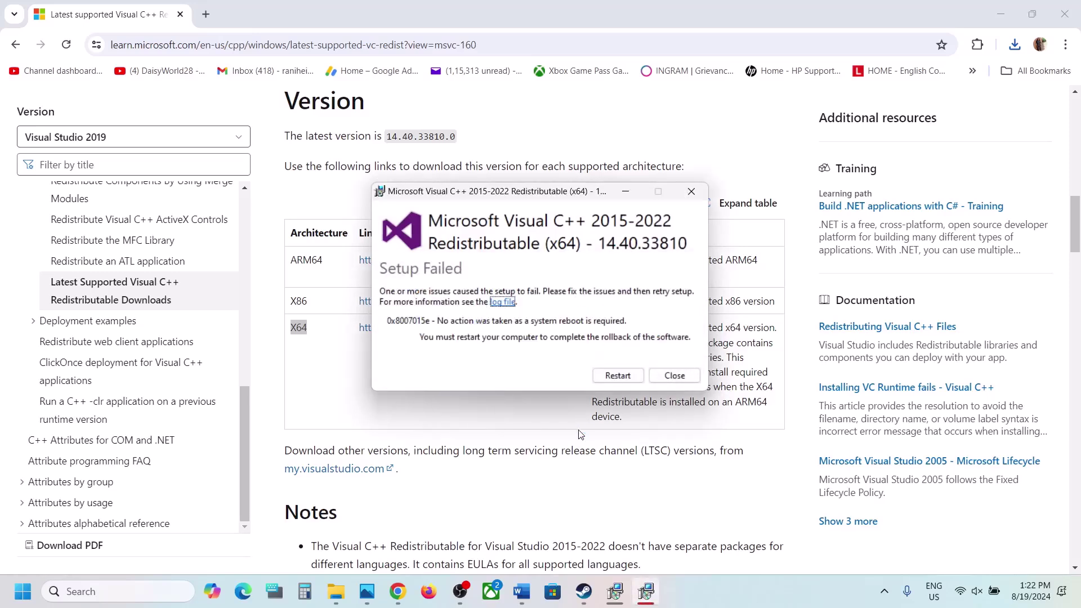
Bring the x86 Redistributable setup window forward, place it beside the x64 window, and return to the download page
{"action": "left_click", "coordinate": [617, 596]}
{"action": "left_click_drag", "start_coordinate": [608, 196], "coordinate": [372, 214]}
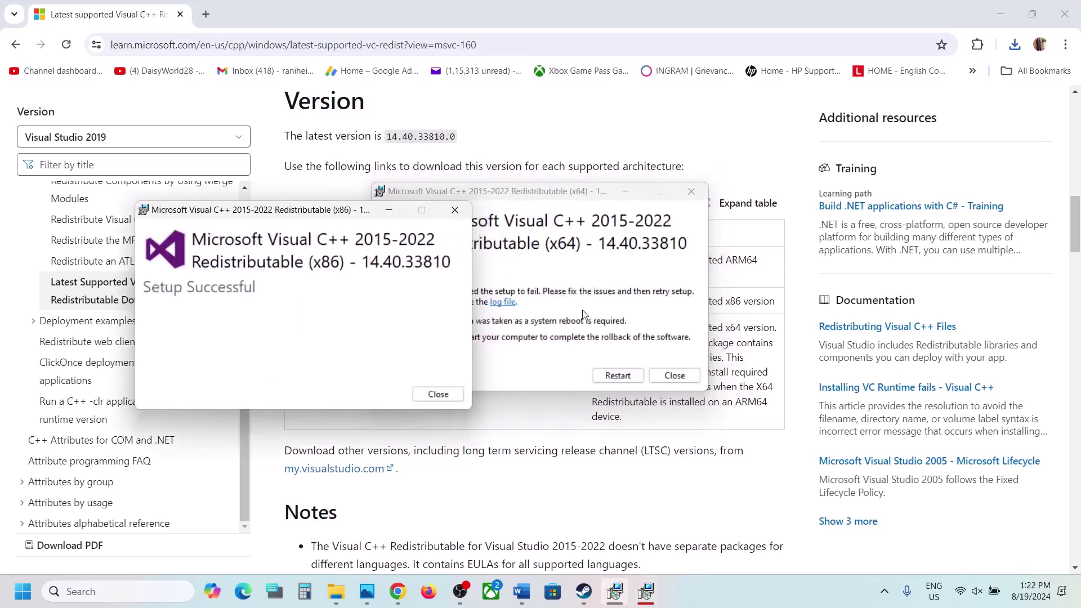
{"action": "left_click", "coordinate": [619, 376]}
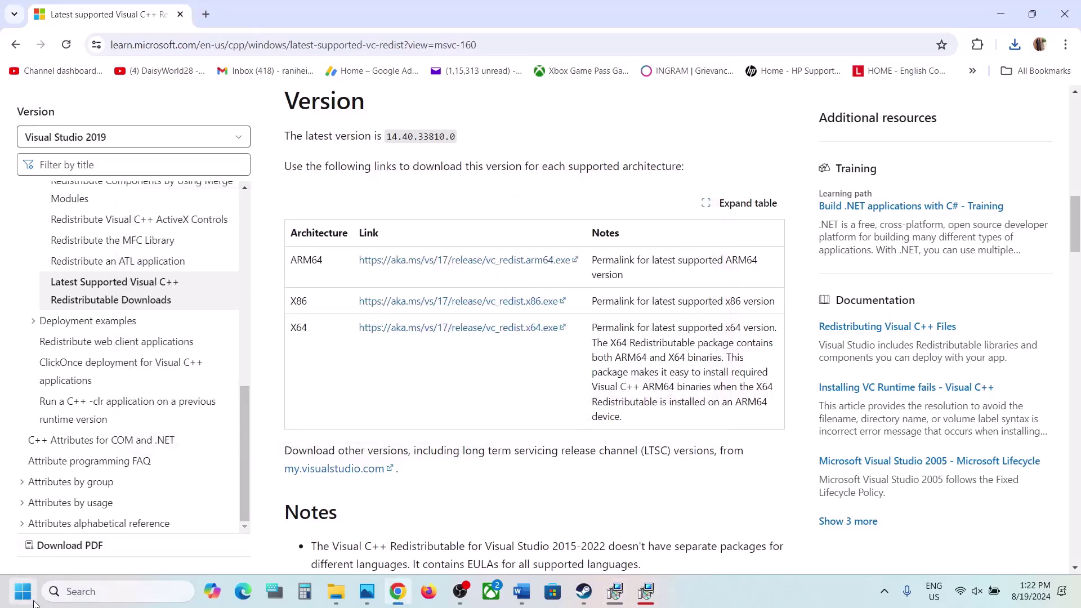
Show the Restart power option without restarting and switch to the Delta Force: Hawk Ops Alpha Test page in Steam
{"action": "left_click", "coordinate": [23, 591]}
{"action": "left_click", "coordinate": [409, 548]}
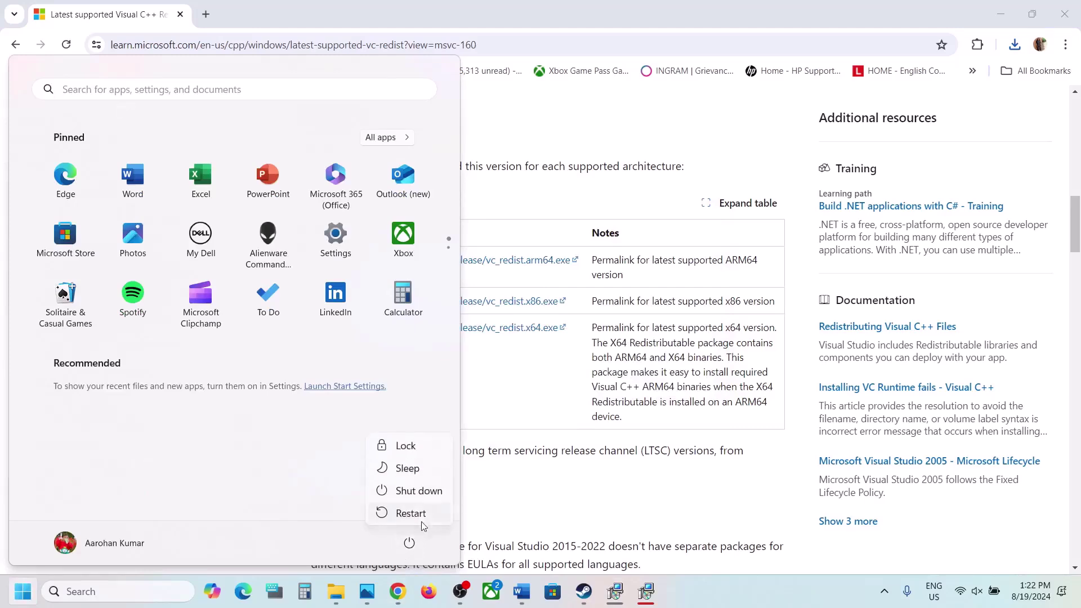
{"action": "left_click", "coordinate": [552, 494]}
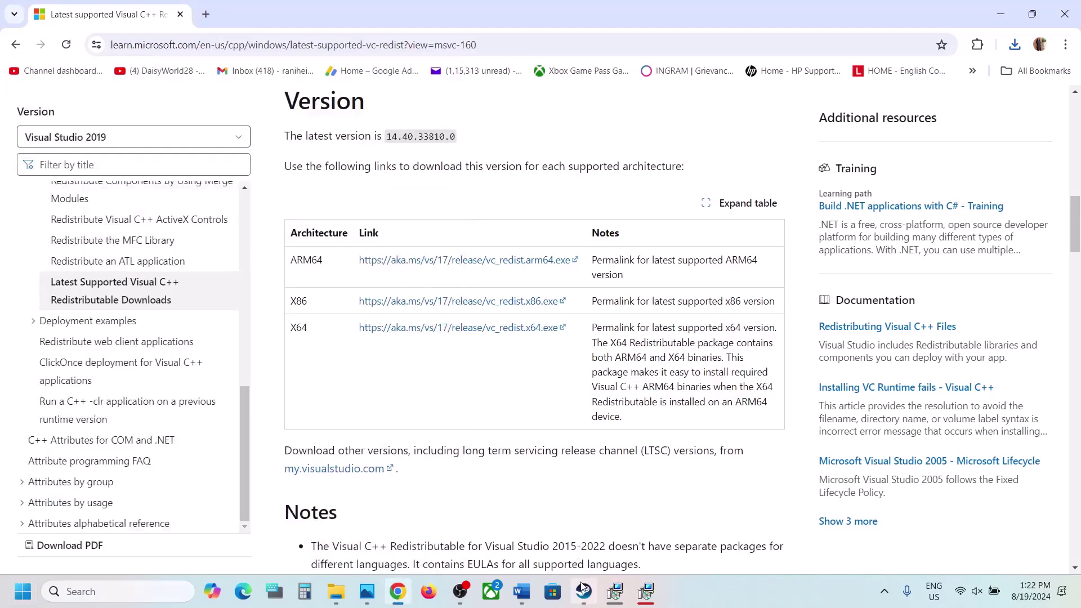
{"action": "left_click", "coordinate": [583, 591]}
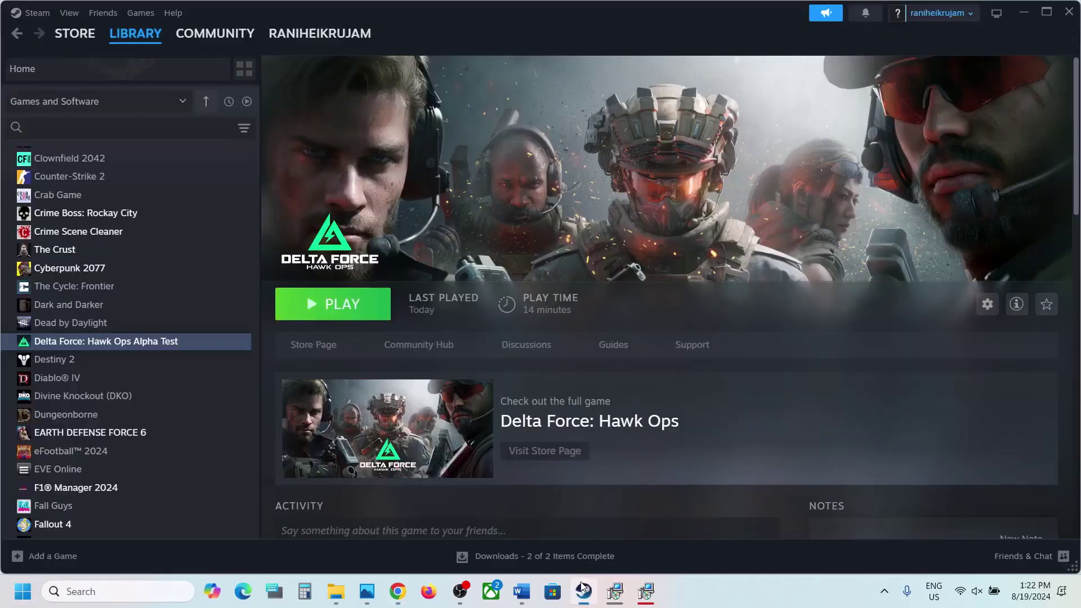
Switch to the Word document and highlight the Step 11 text "Update your Windows"
{"action": "left_click", "coordinate": [522, 592]}
{"action": "triple_click", "coordinate": [541, 389]}
{"action": "scroll", "coordinate": [503, 444], "scroll_direction": "down", "scroll_amount": 3}
{"action": "scroll", "coordinate": [502, 435], "scroll_direction": "down", "scroll_amount": 1}
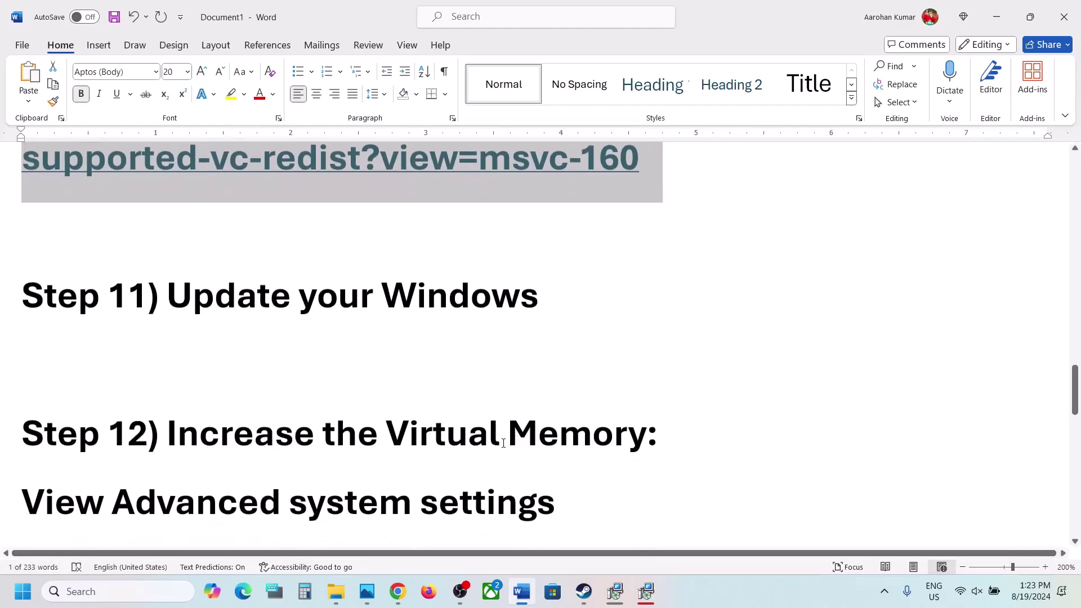
{"action": "scroll", "coordinate": [502, 445], "scroll_direction": "up", "scroll_amount": 3}
{"action": "left_click_drag", "start_coordinate": [167, 474], "coordinate": [589, 484]}
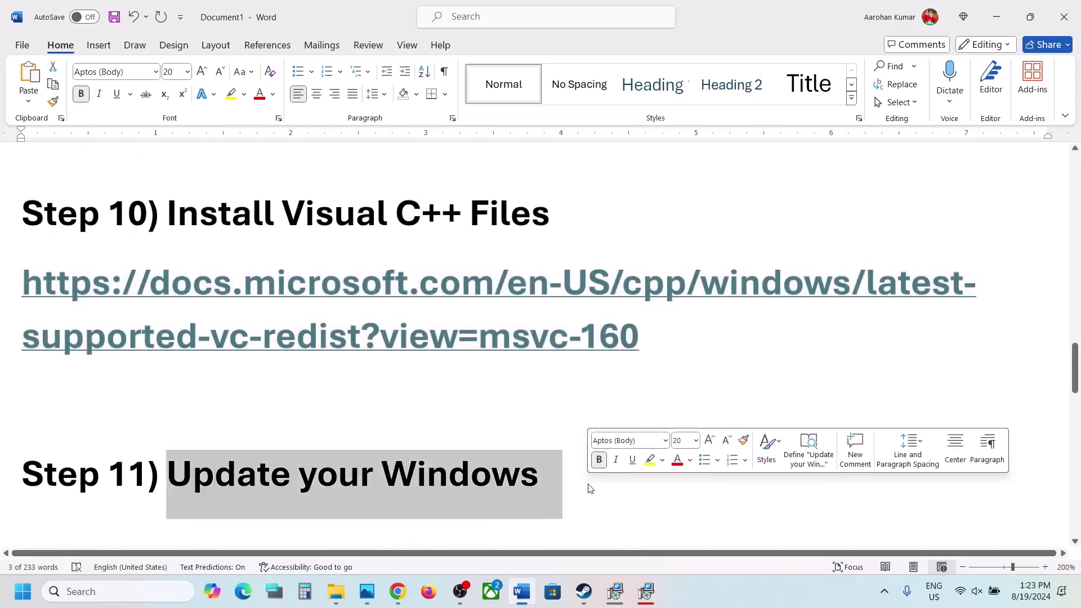
Open Windows Update in the Settings app and download and install all available updates
{"action": "key", "text": "super+i"}
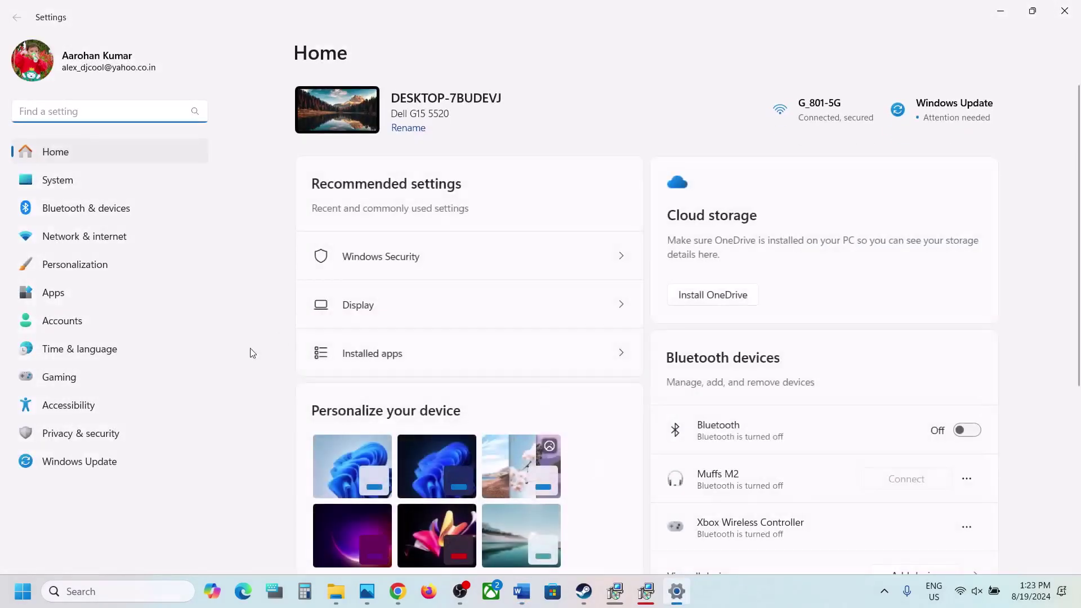
{"action": "left_click", "coordinate": [91, 460]}
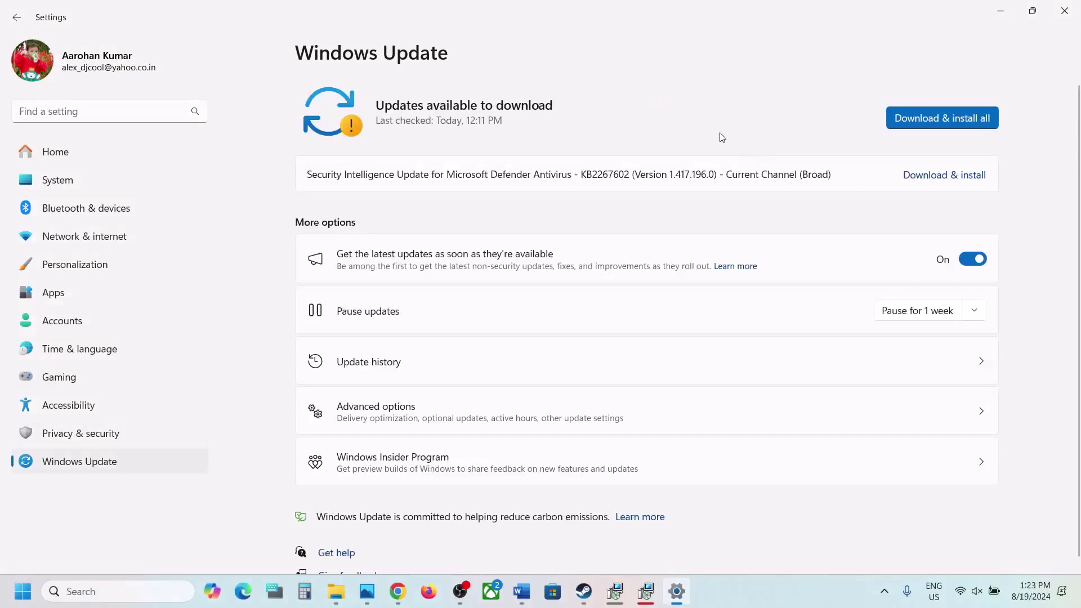
{"action": "left_click", "coordinate": [912, 126]}
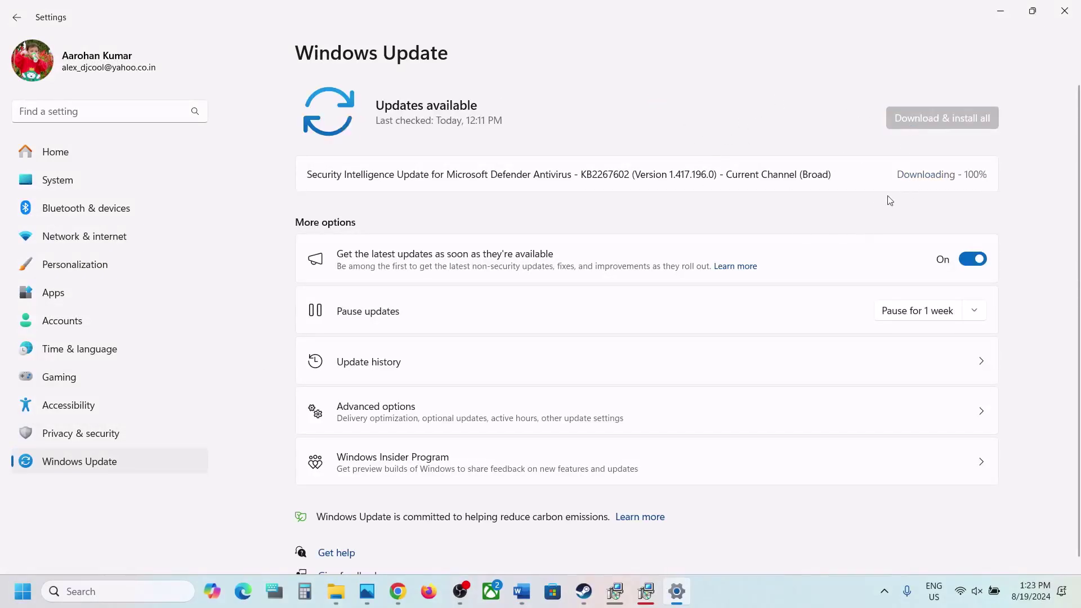
Look at the power options containing Restart, dismiss them, and bring up the game's library page in Steam
{"action": "left_click", "coordinate": [19, 604]}
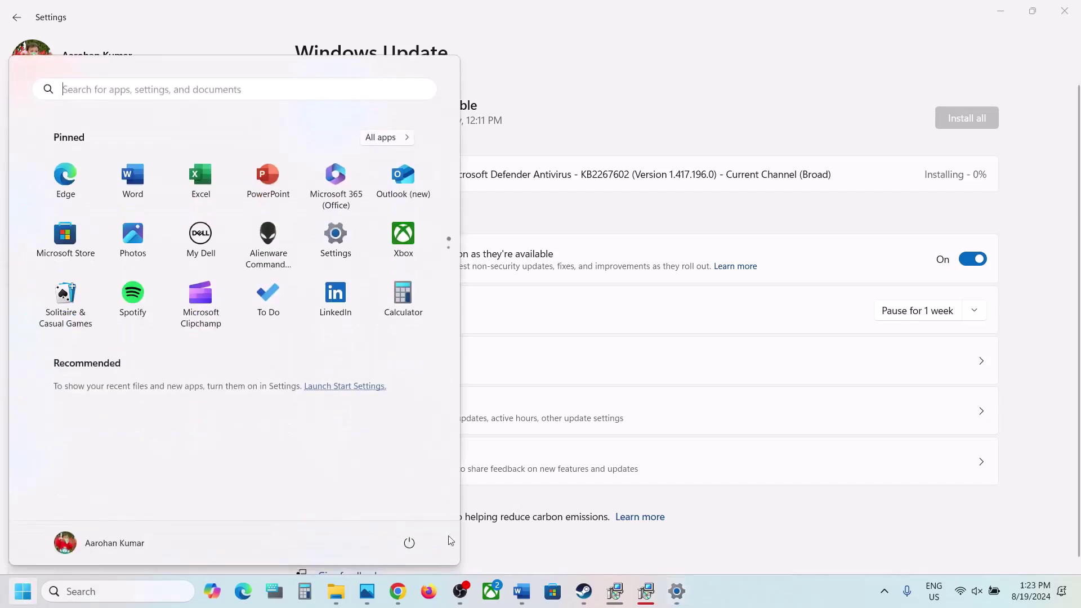
{"action": "left_click", "coordinate": [410, 543]}
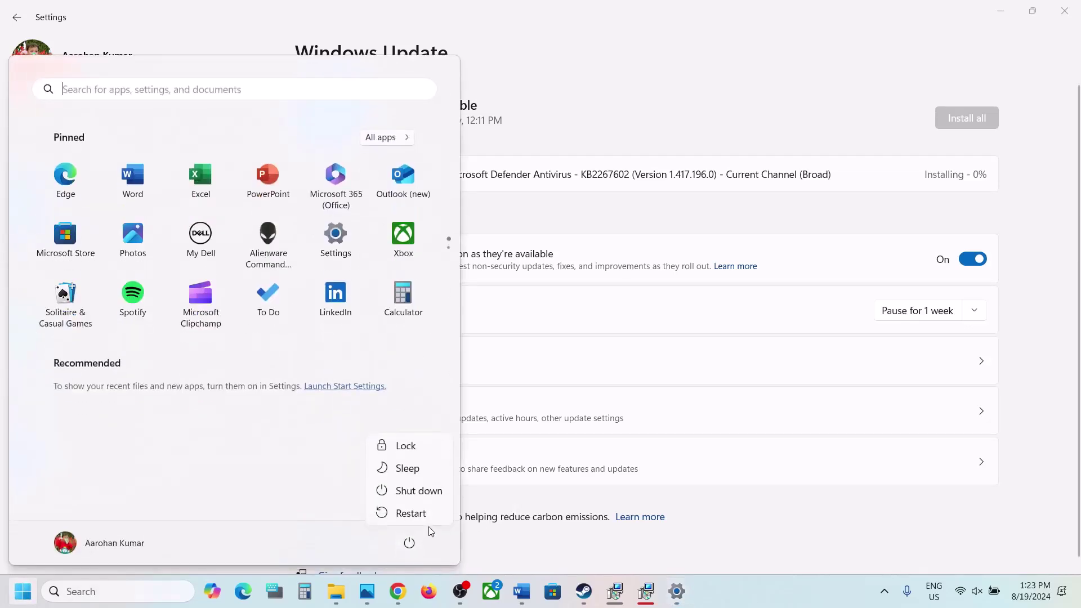
{"action": "left_click", "coordinate": [561, 559]}
{"action": "left_click", "coordinate": [583, 601]}
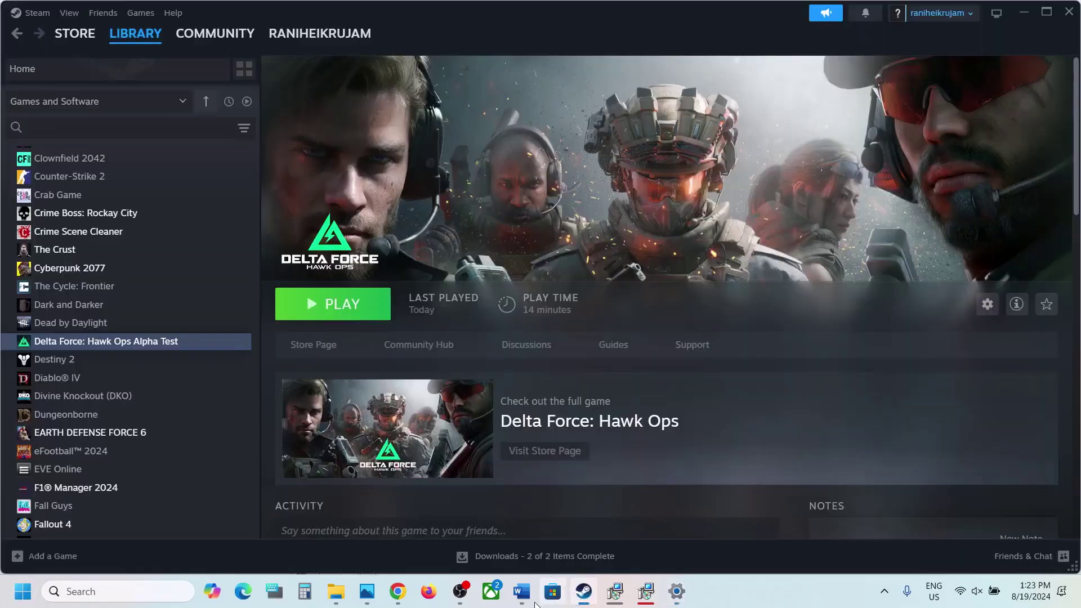
Return to the Word document and view the Step 12 instructions for increasing the virtual memory
{"action": "left_click", "coordinate": [522, 591]}
{"action": "scroll", "coordinate": [463, 444], "scroll_direction": "down", "scroll_amount": 3}
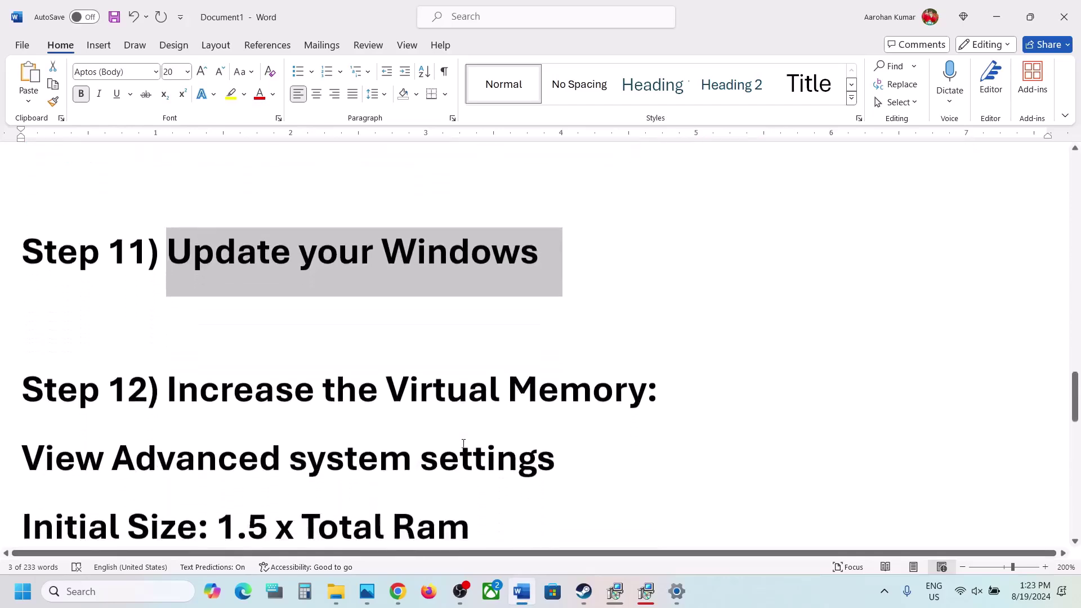
{"action": "left_click", "coordinate": [772, 604]}
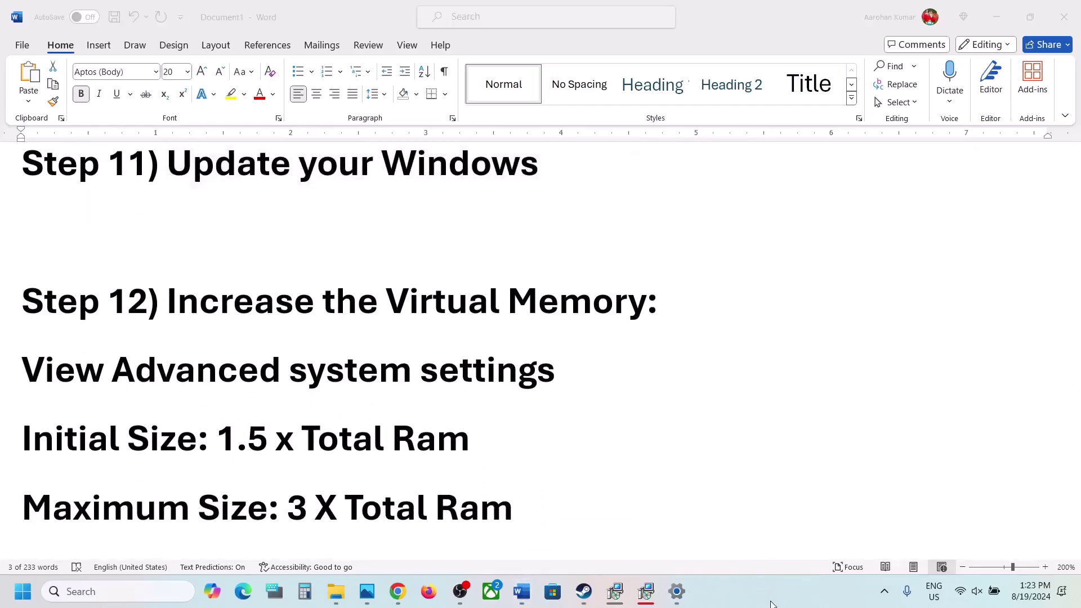